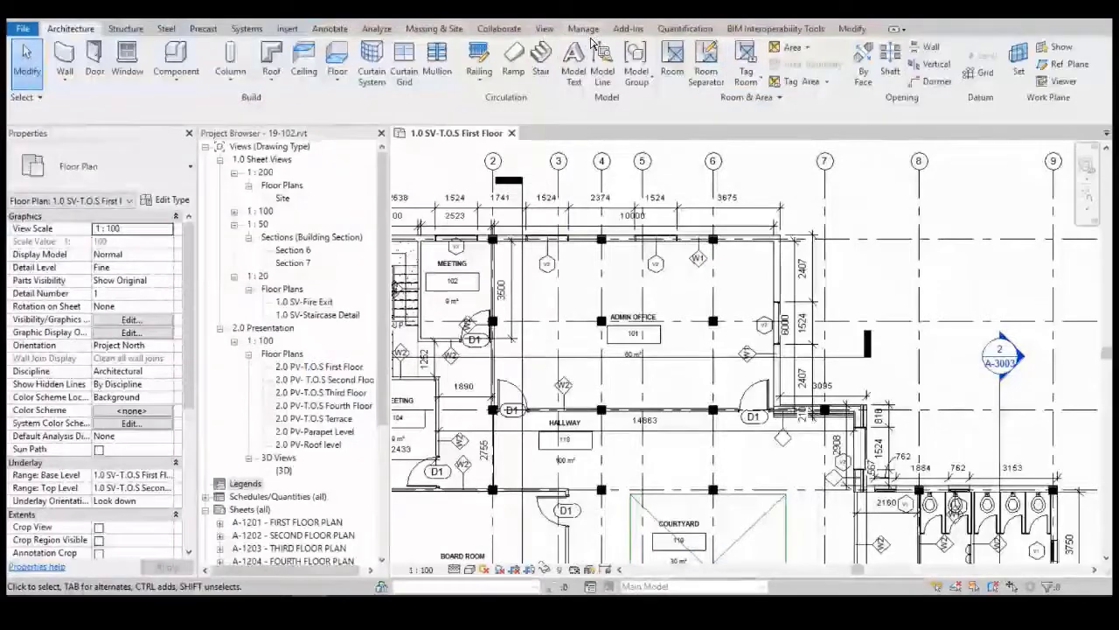
- Review the fire-rating line styles and their line patterns in the project's Line Styles settings
left_click(484, 84)
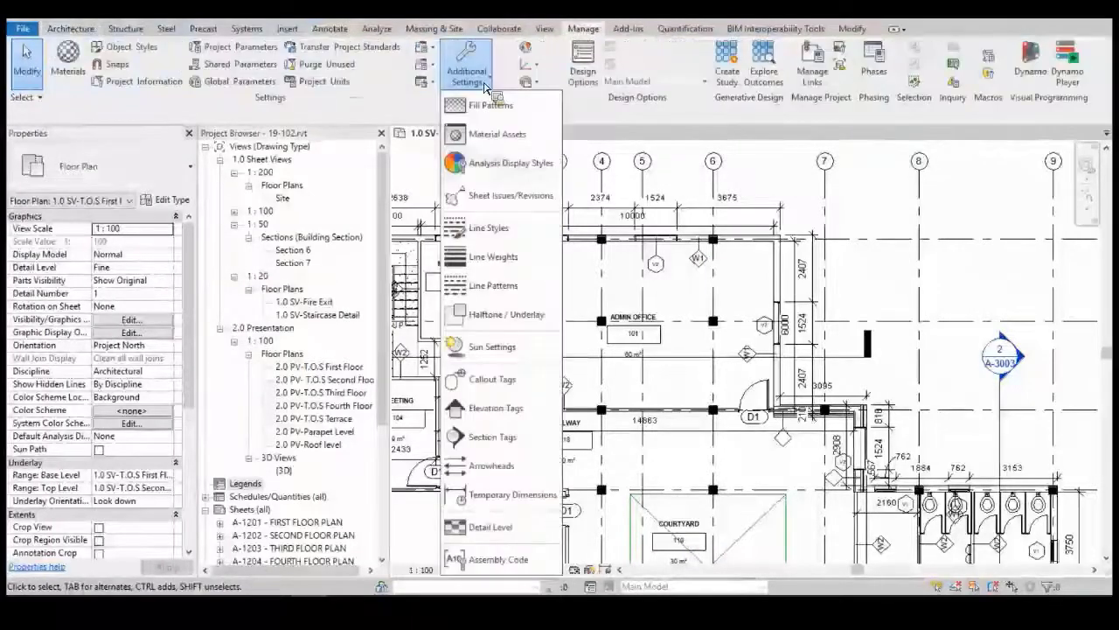
left_click(498, 229)
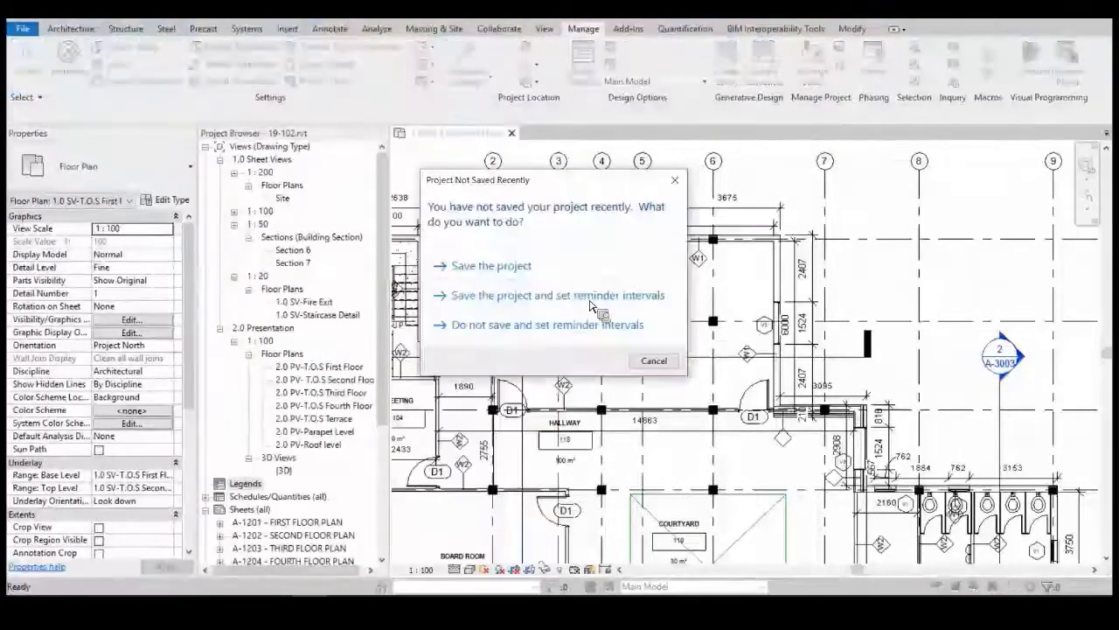
left_click(654, 360)
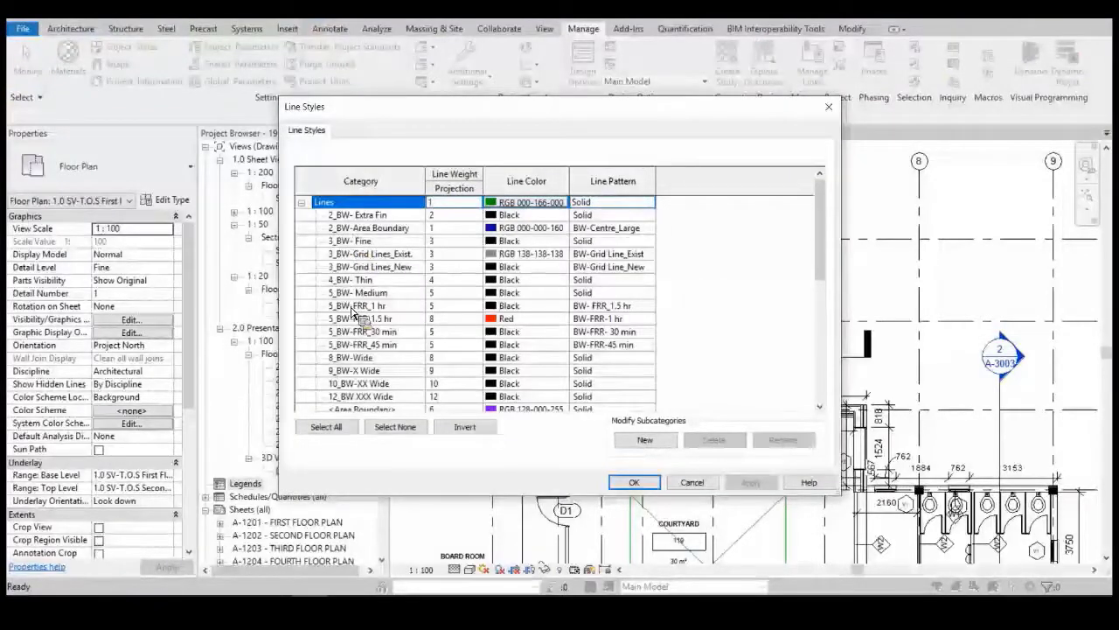
left_click(355, 306)
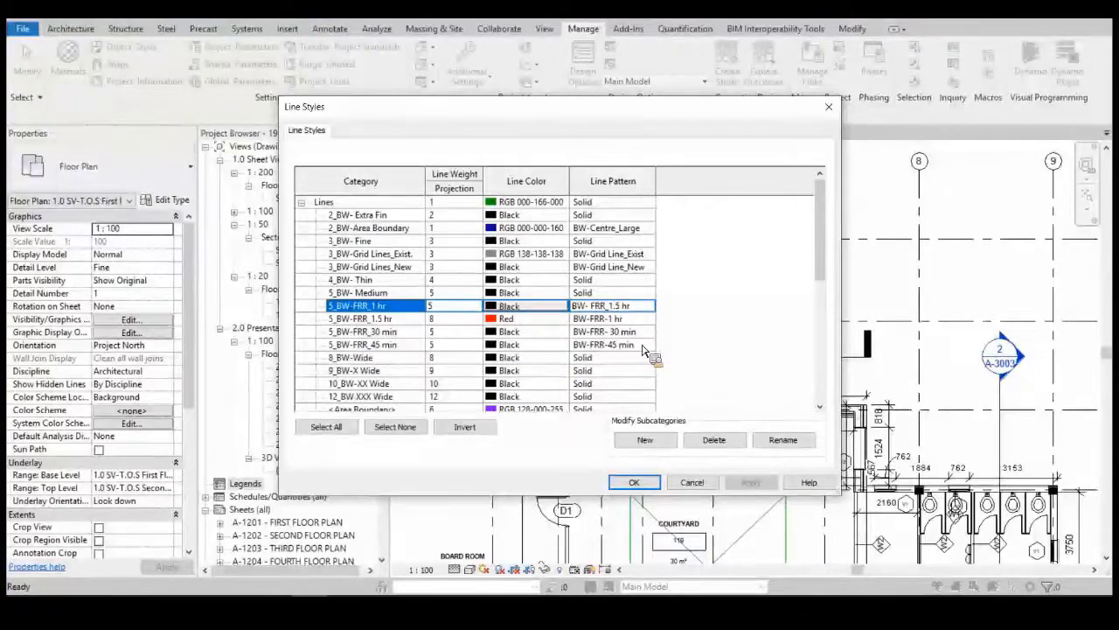
left_click(700, 481)
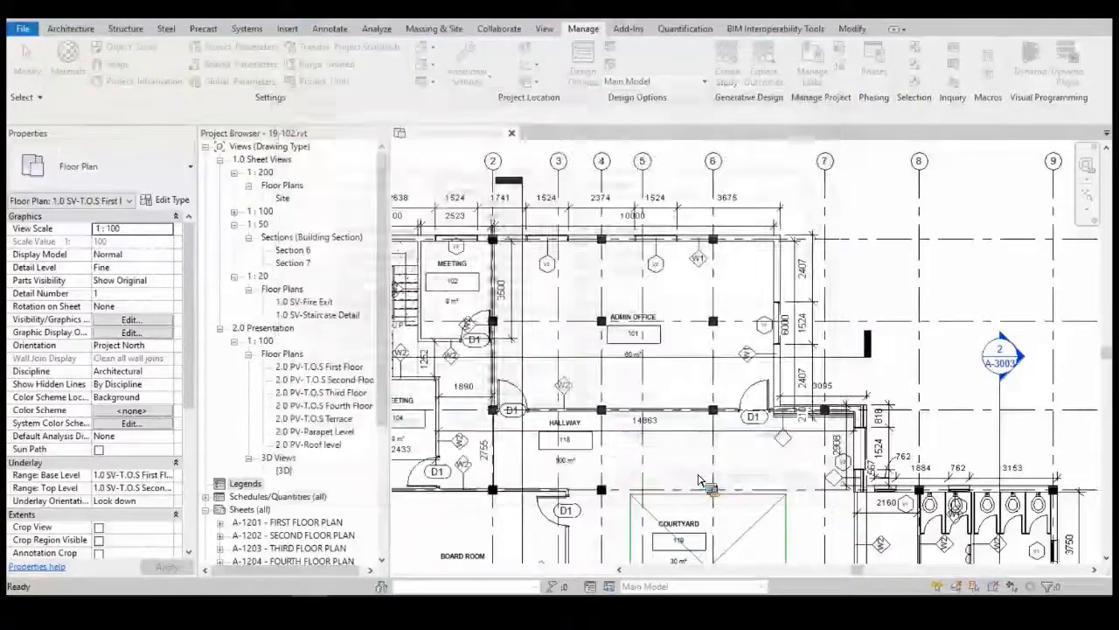
- Open the recent project Phasing Sample.rvt and display its Exterior Wall Assemblies floor plan
left_click(24, 31)
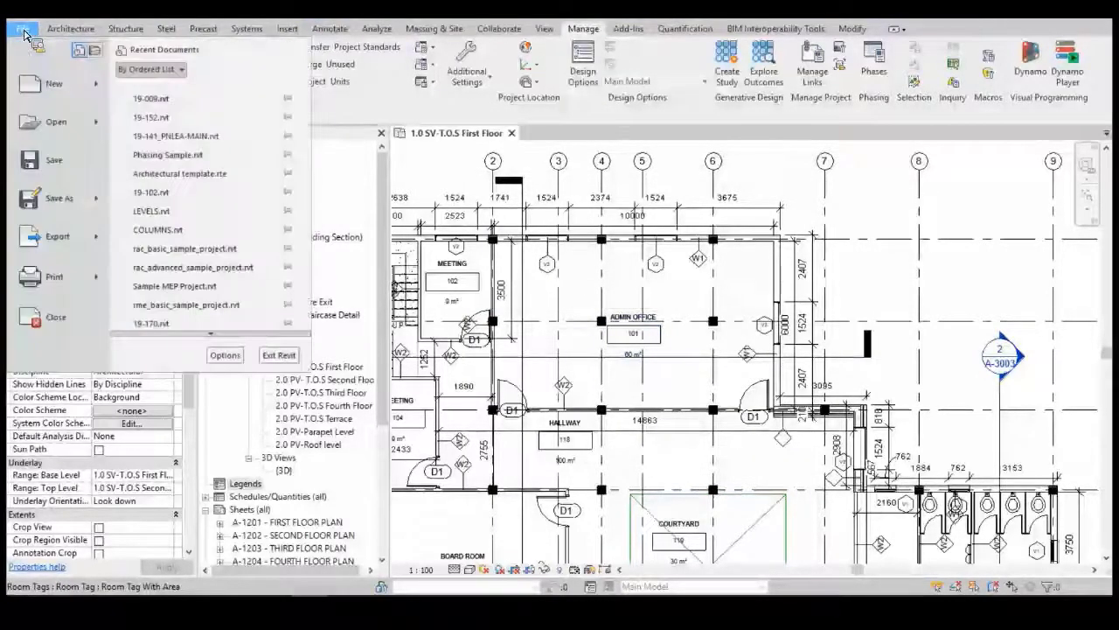
left_click(184, 158)
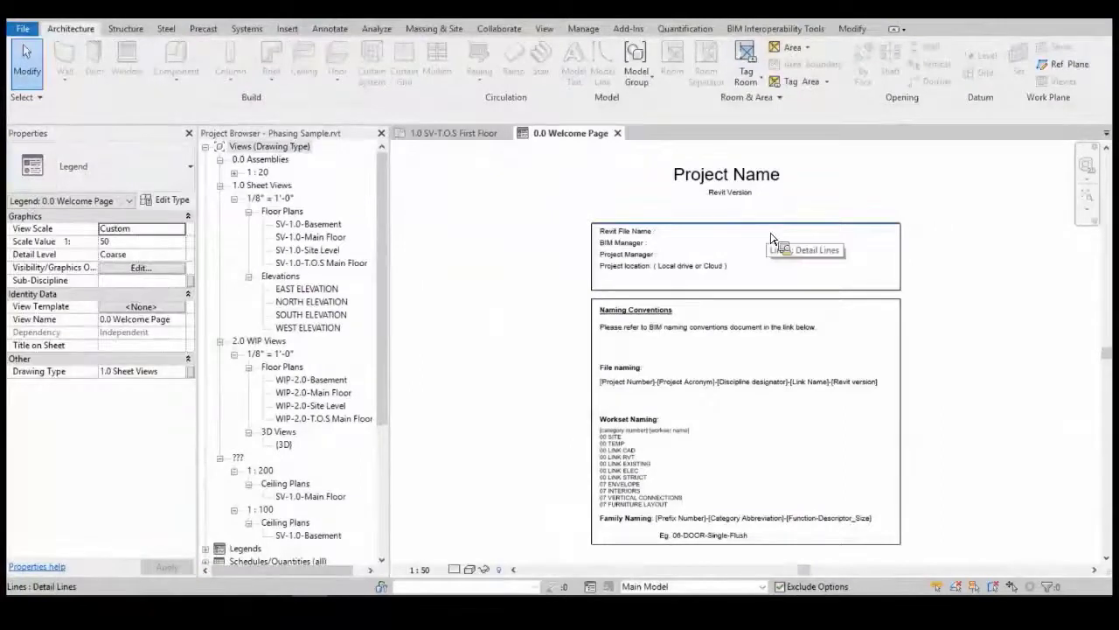
left_click(235, 173)
left_click(312, 212)
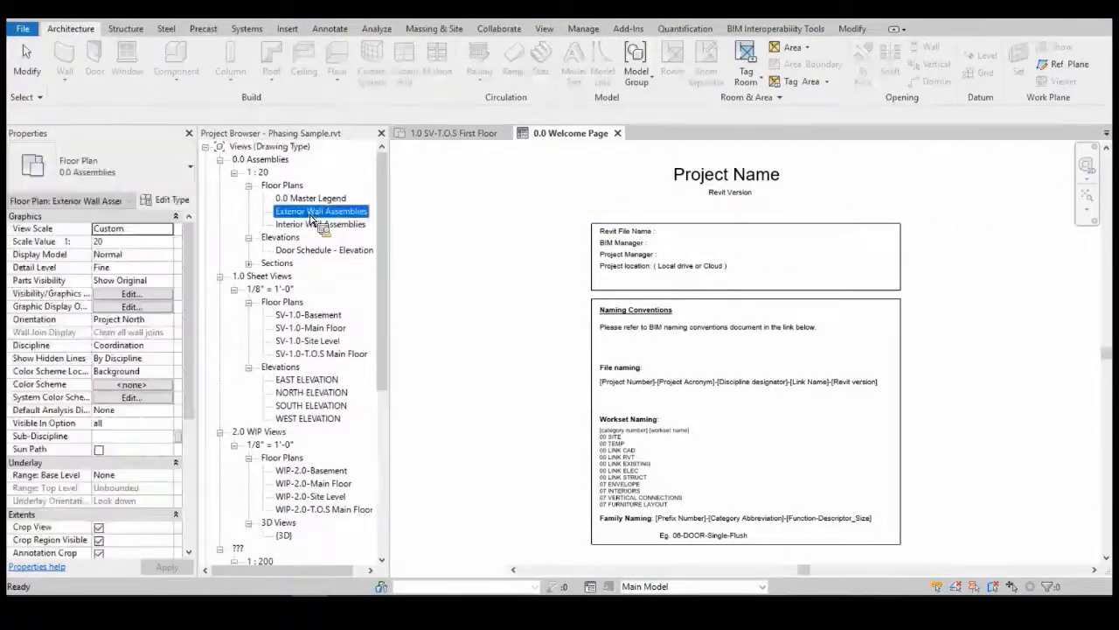
double_click(313, 215)
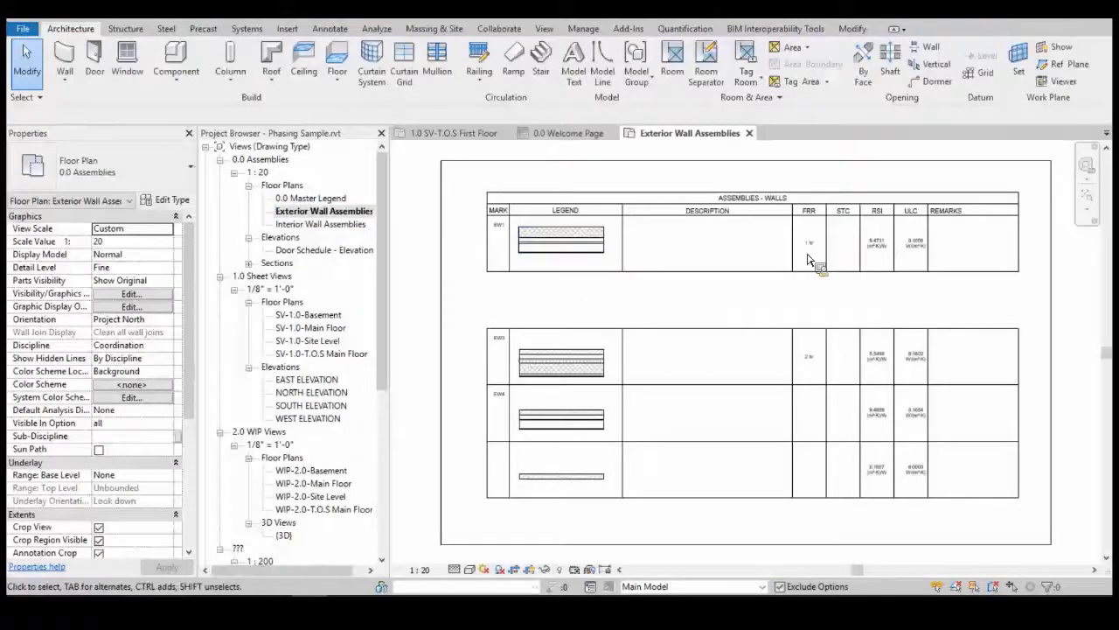
- Examine the exterior wall assembly table, including its FRR, RSI and ULC columns, and view the Door Schedule - Elevations view
scroll(814, 206, "up", 2)
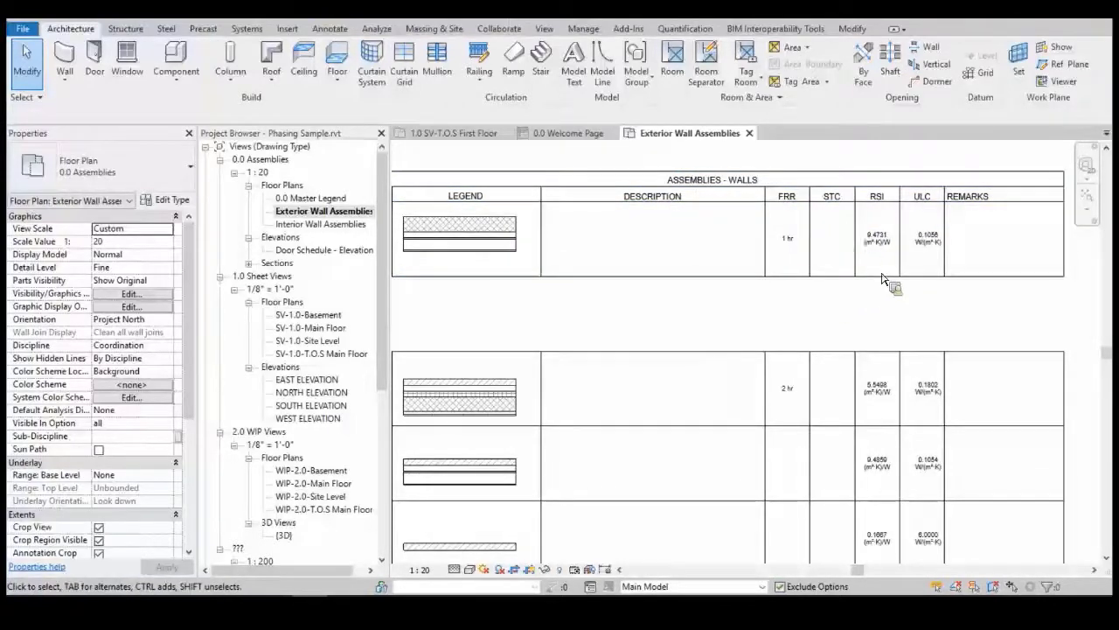
scroll(865, 240, "down", 2)
scroll(579, 355, "up", 2)
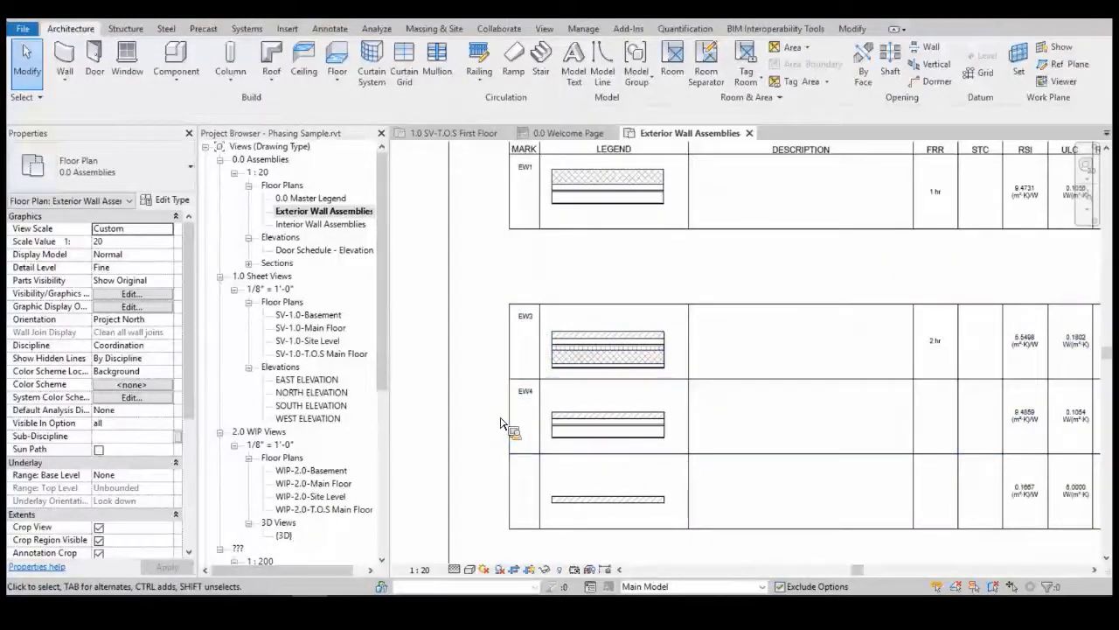
double_click(332, 251)
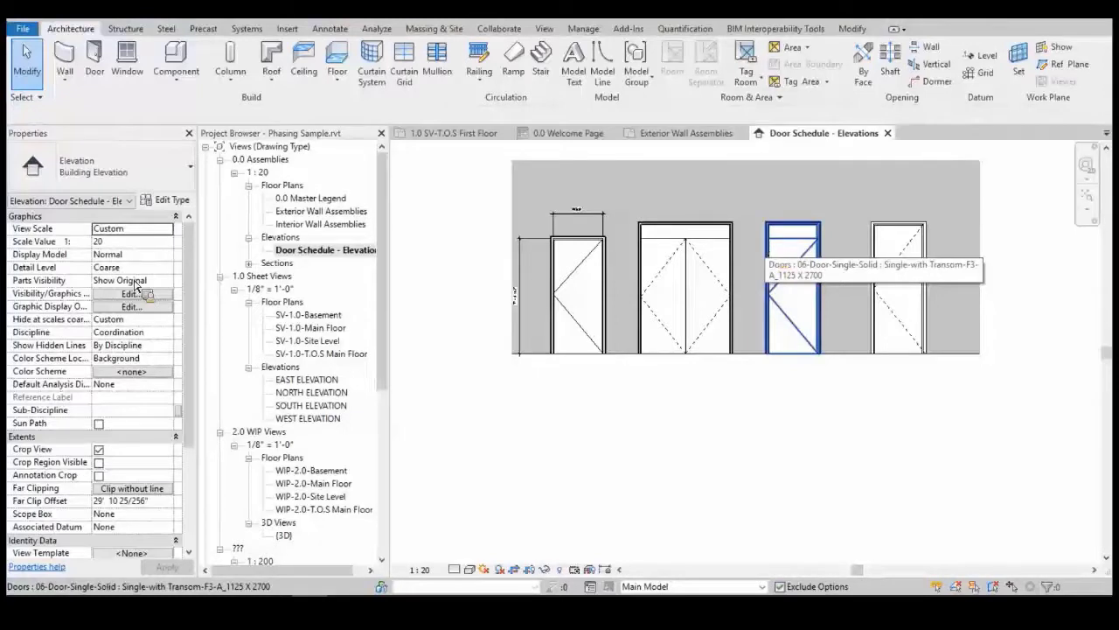
- Review the 0.0 Welcome Page, 2.1 Building Code fire separation and 1.1 Legend- Doors legends among the project's legends
scroll(310, 476, "down", 1)
scroll(311, 476, "down", 4)
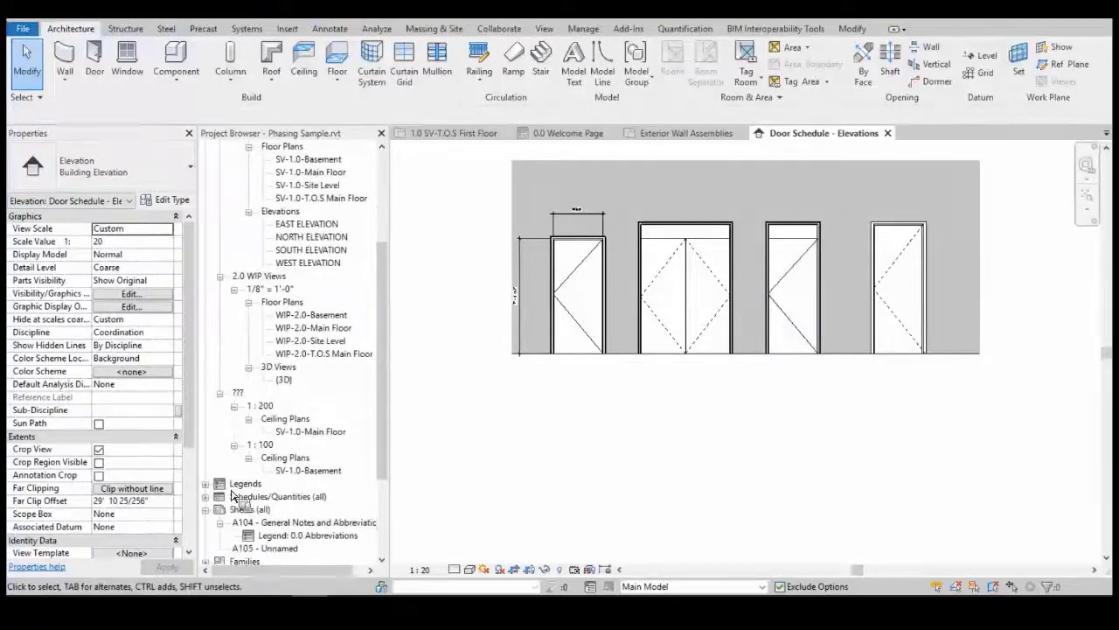
left_click(209, 486)
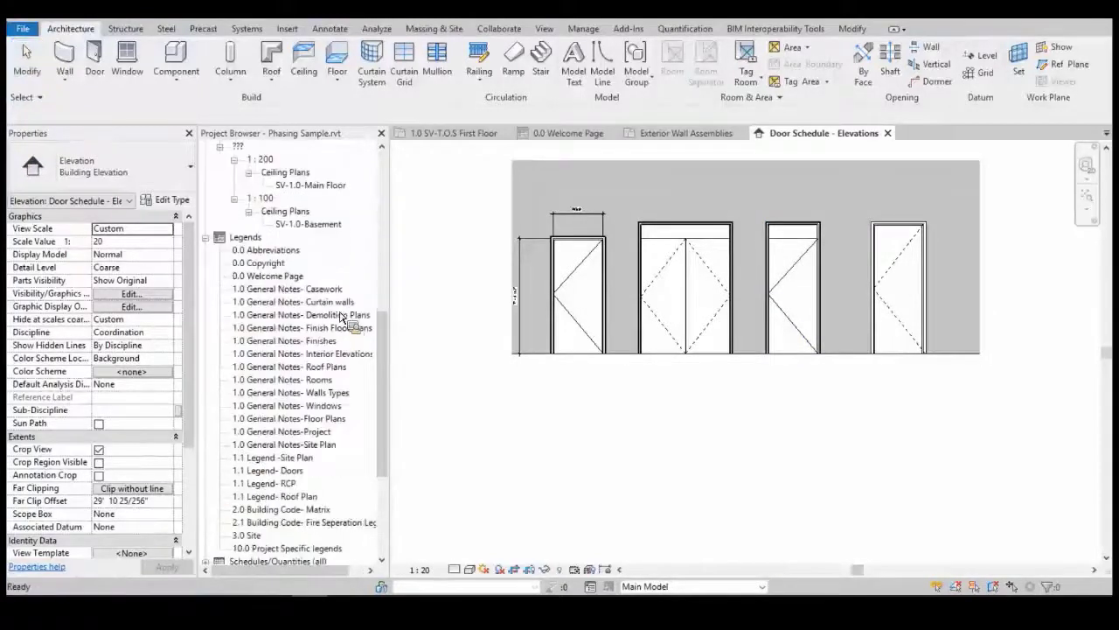
double_click(286, 279)
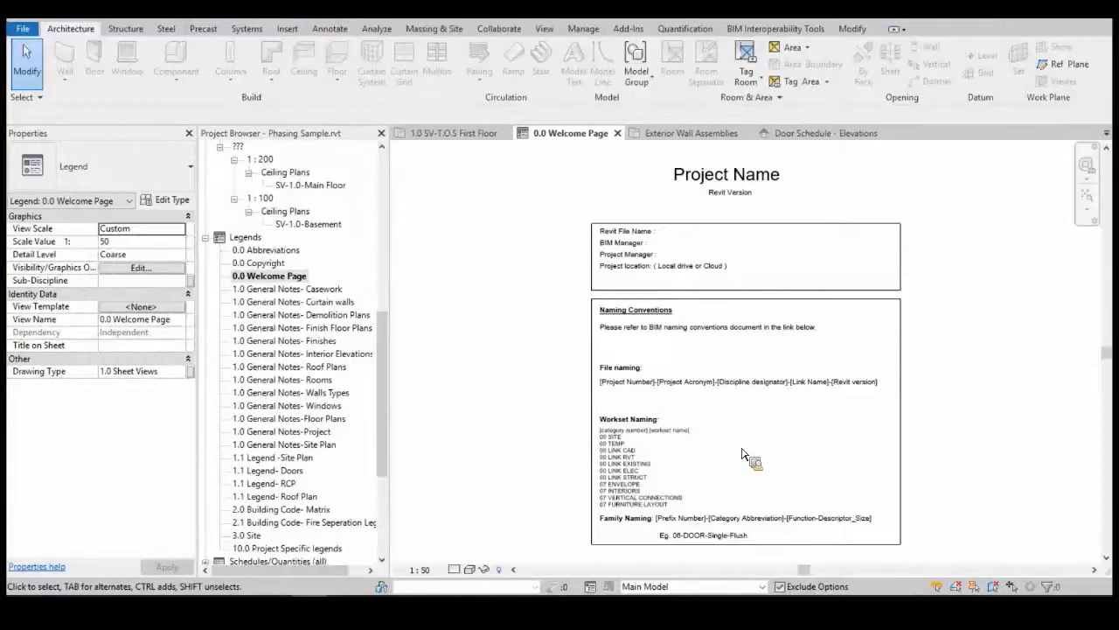
double_click(320, 523)
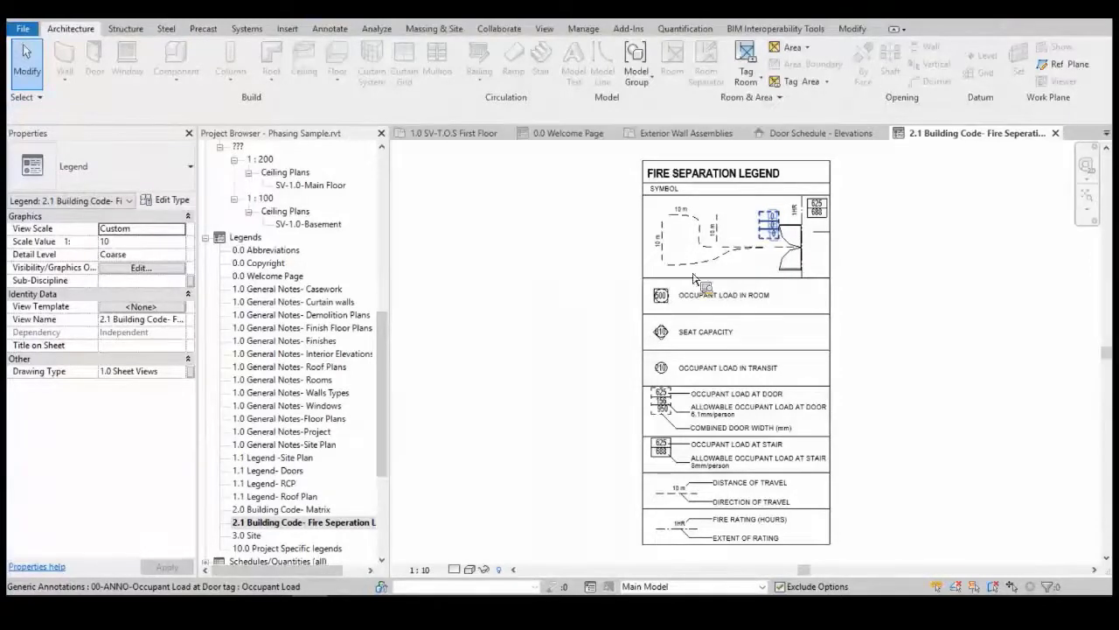
double_click(296, 472)
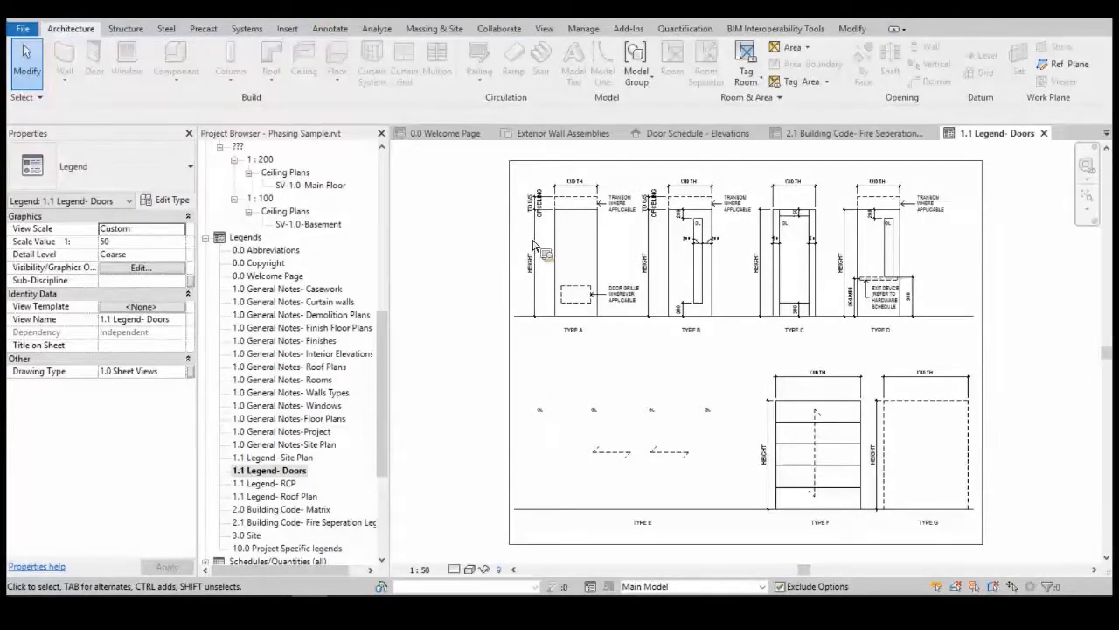
- Browse the sample project's family categories and expand Furniture to inspect its loaded families
left_click_drag(389, 346, 385, 428)
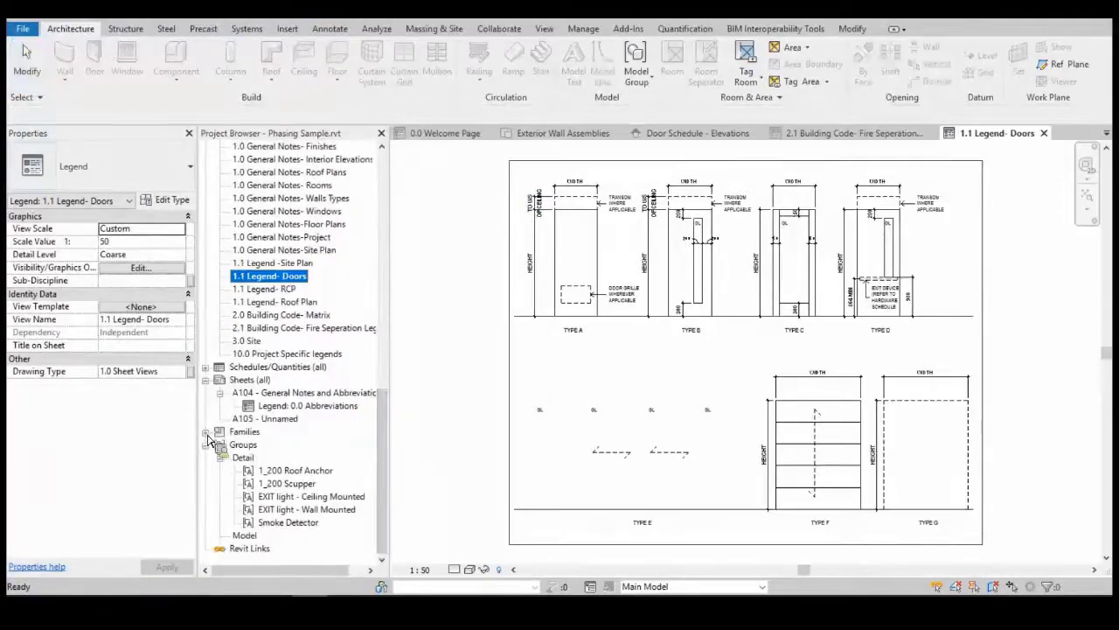
left_click(207, 431)
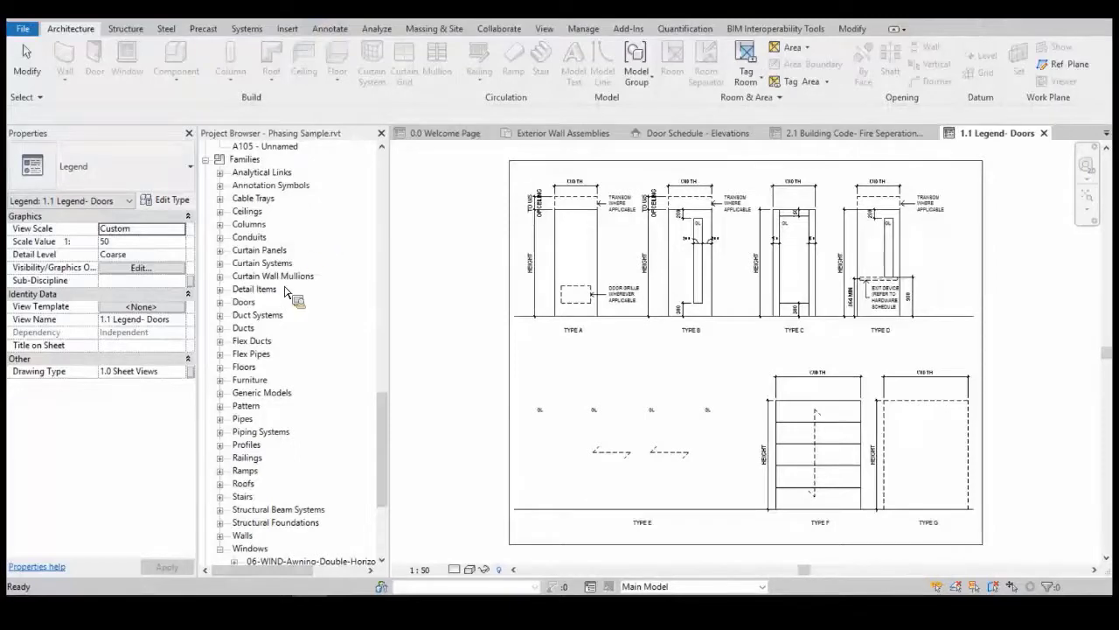
left_click(221, 381)
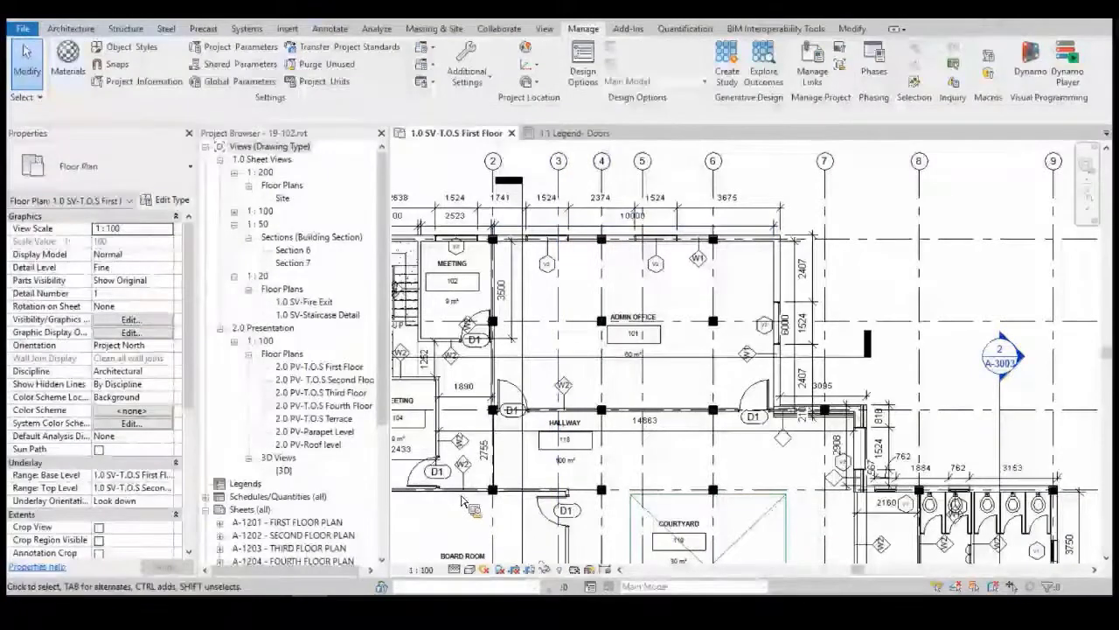
left_click(596, 136)
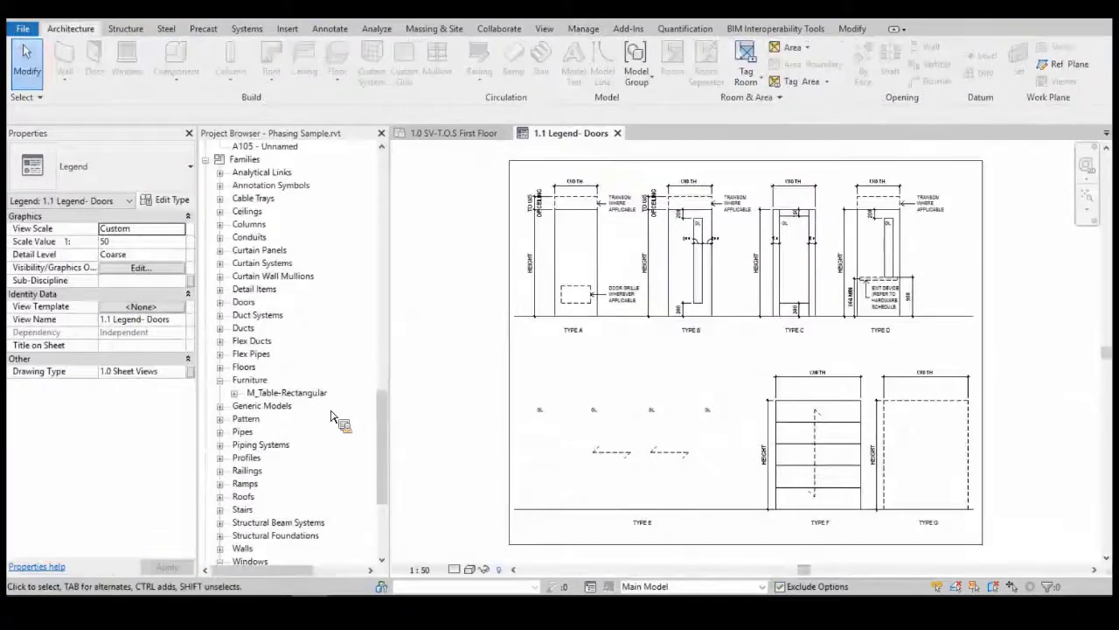
- Return to the 1.0 SV-T.O.S First Floor plan of 19-102.rvt and examine the overall building layout
left_click(442, 133)
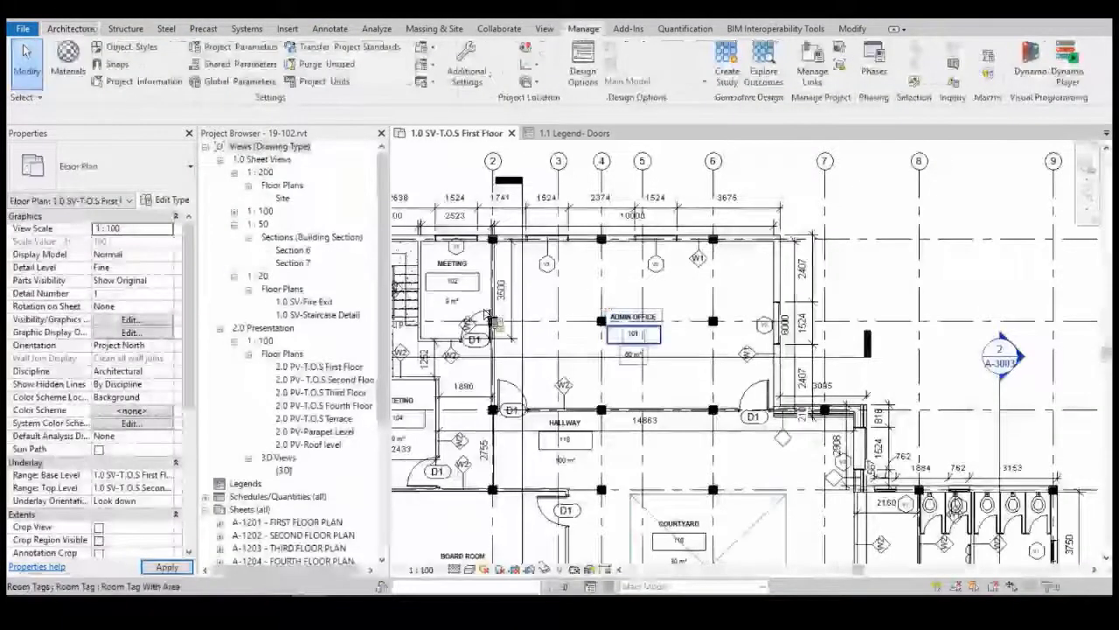
left_click(486, 313)
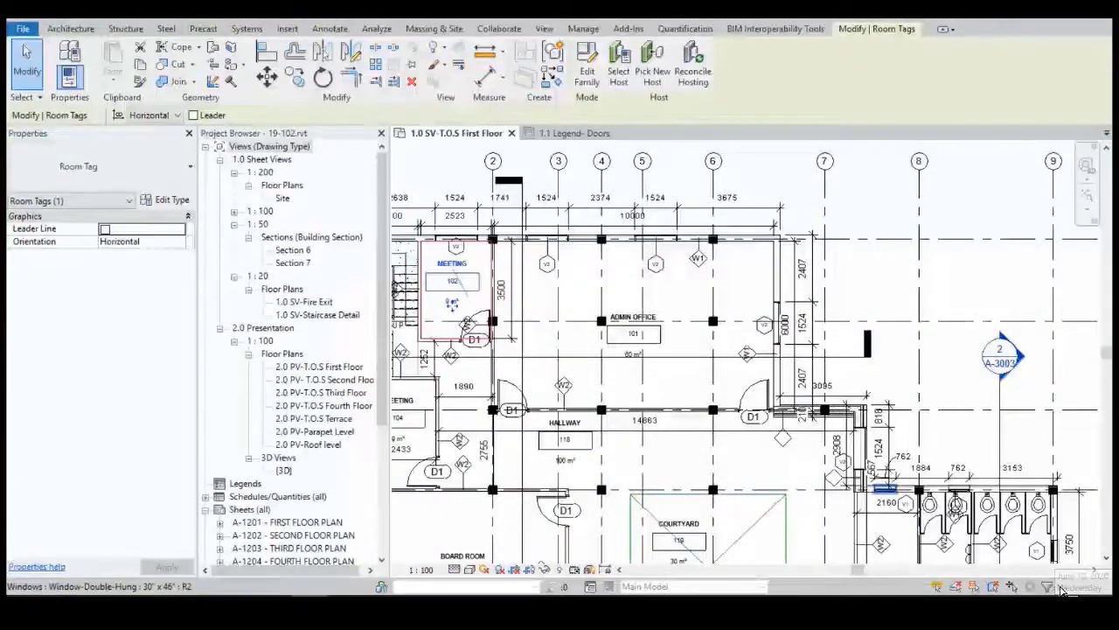
scroll(949, 525, "up", 2)
middle_click_drag(1012, 512, 863, 374)
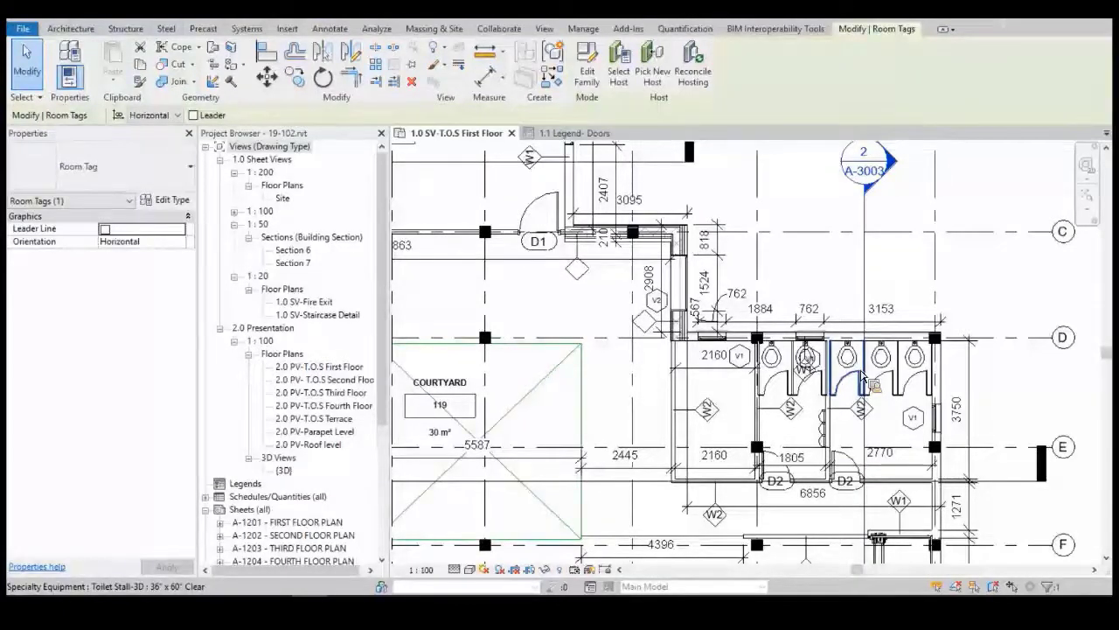
scroll(577, 288, "down", 3)
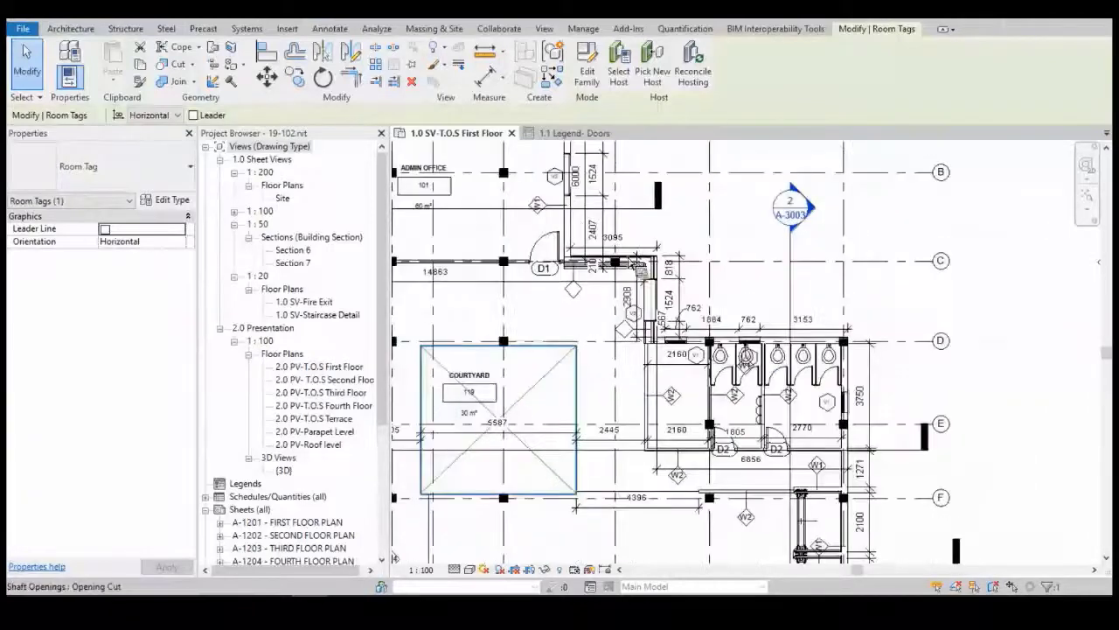
scroll(584, 223, "down", 2)
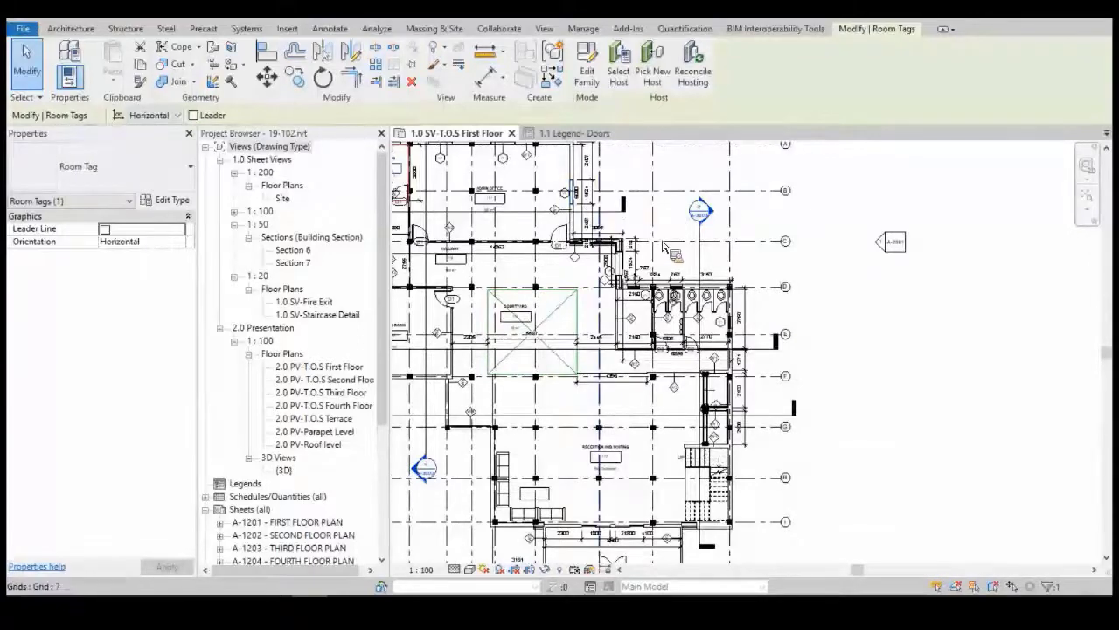
scroll(673, 267, "down", 2)
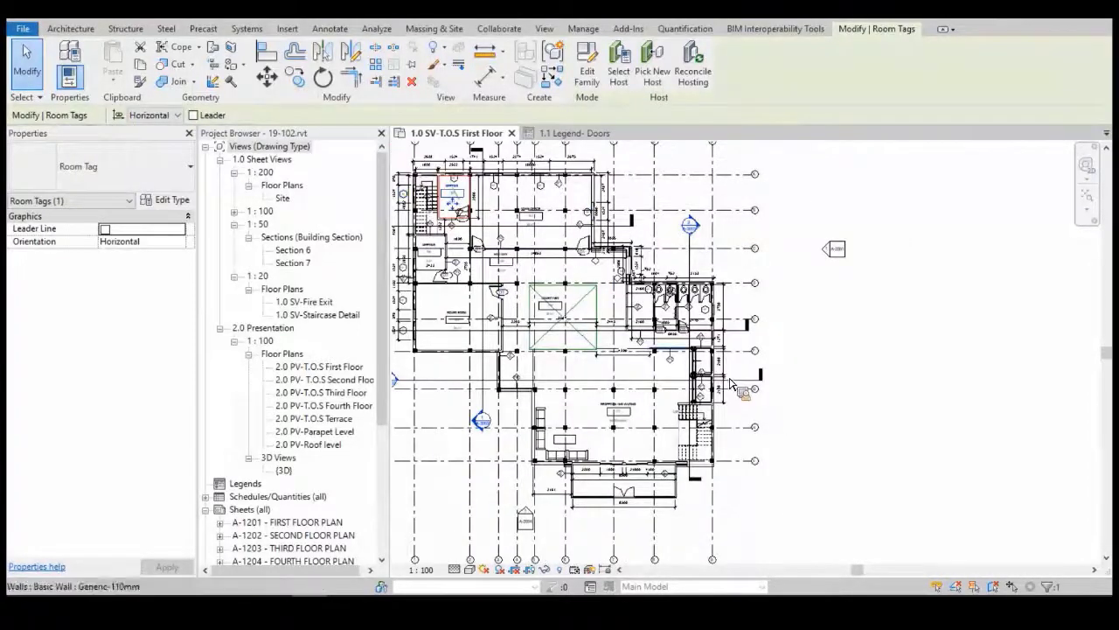
scroll(726, 376, "down", 2)
scroll(505, 373, "up", 3)
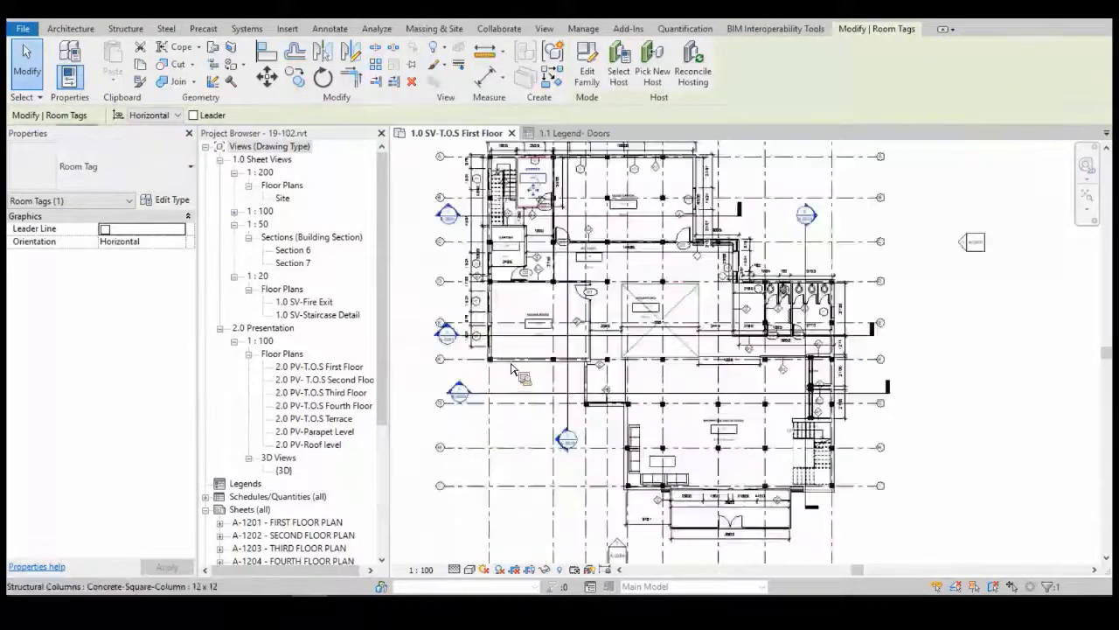
- Select the Board Room's lower exterior wall and check its phasing properties
left_click(508, 371)
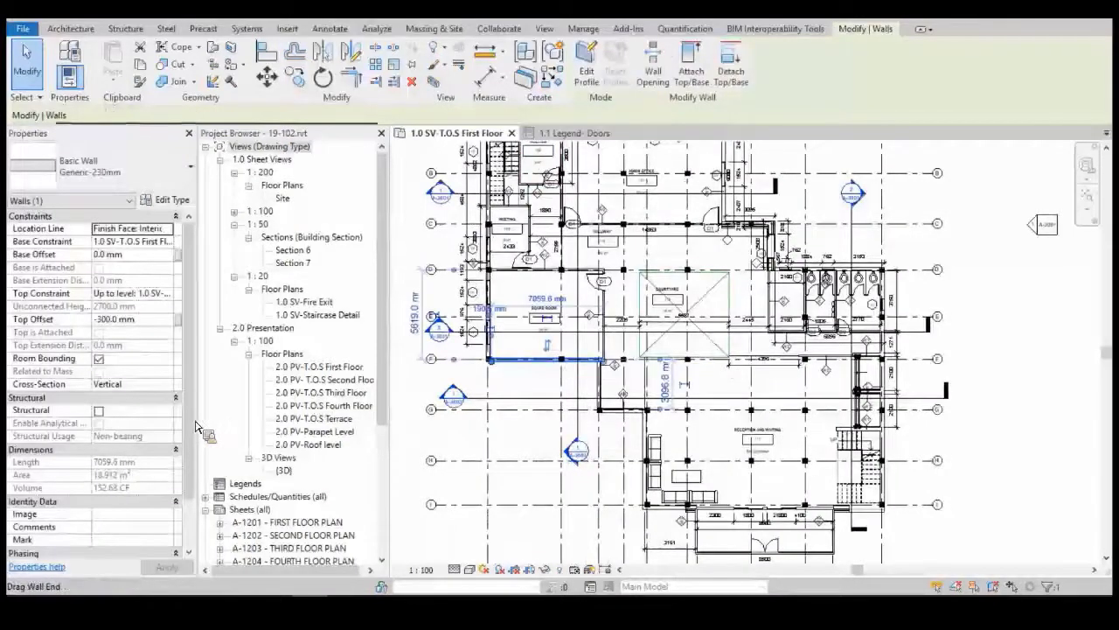
scroll(162, 514, "down", 2)
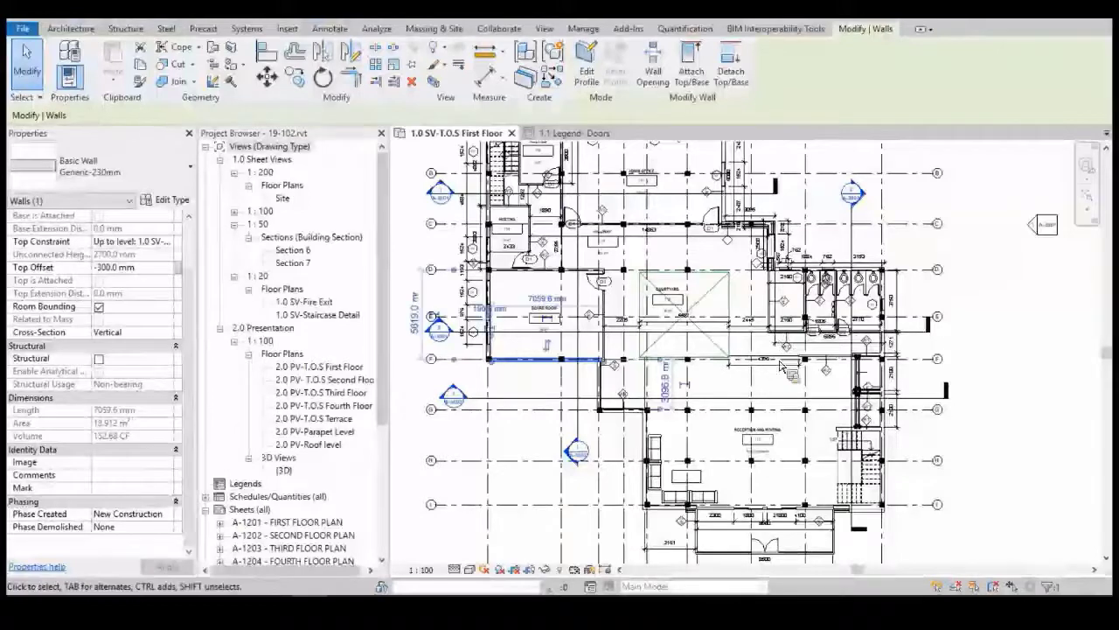
scroll(778, 398, "down", 2)
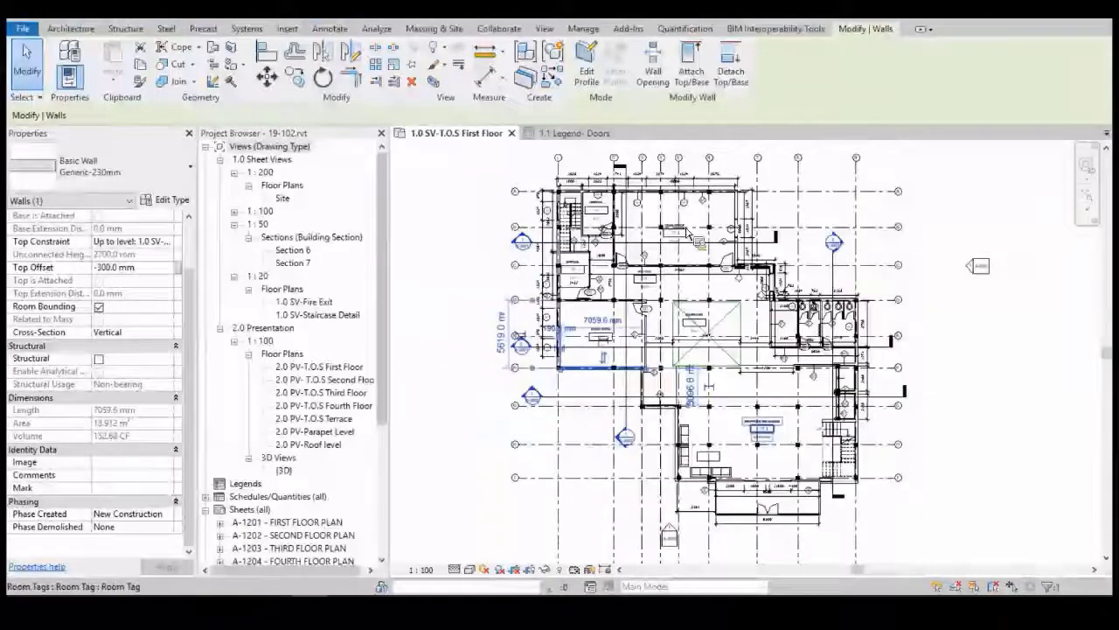
scroll(742, 211, "up", 1)
- Select all instances of the Generic-230mm wall type and set their Phase Created to Existing
right_click(741, 211)
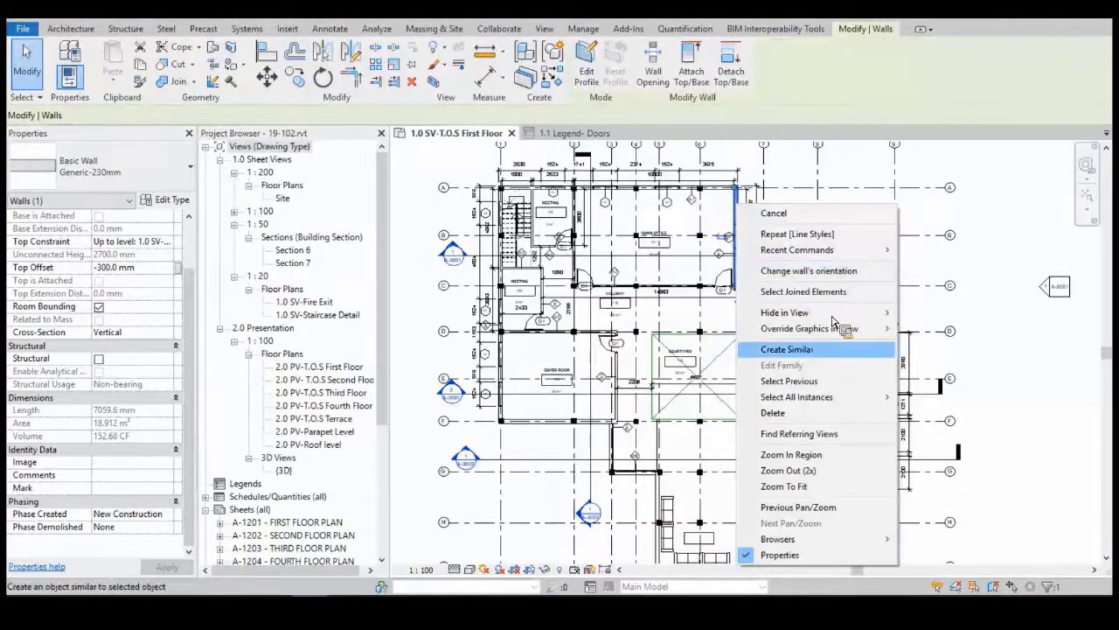
mouse_move(833, 320)
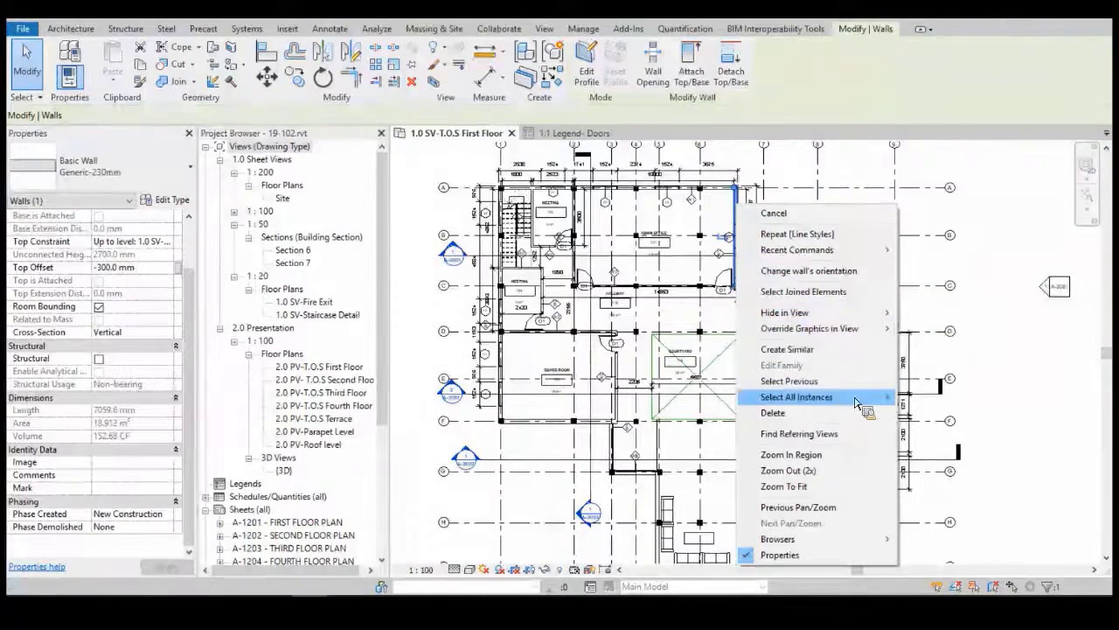
mouse_move(849, 398)
left_click(942, 416)
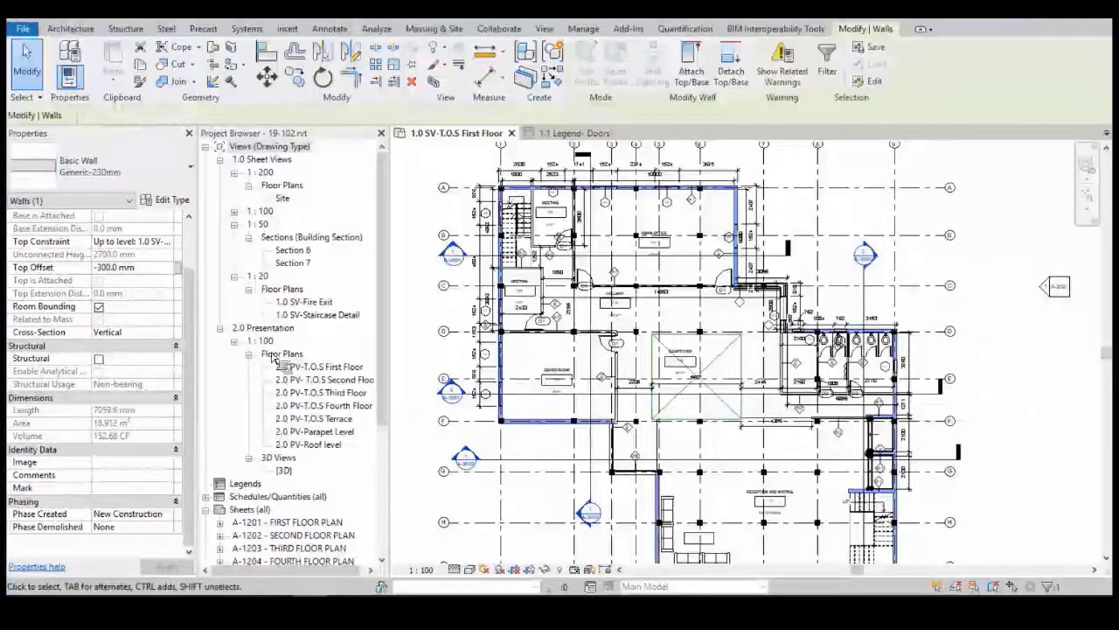
left_click(167, 513)
left_click(110, 527)
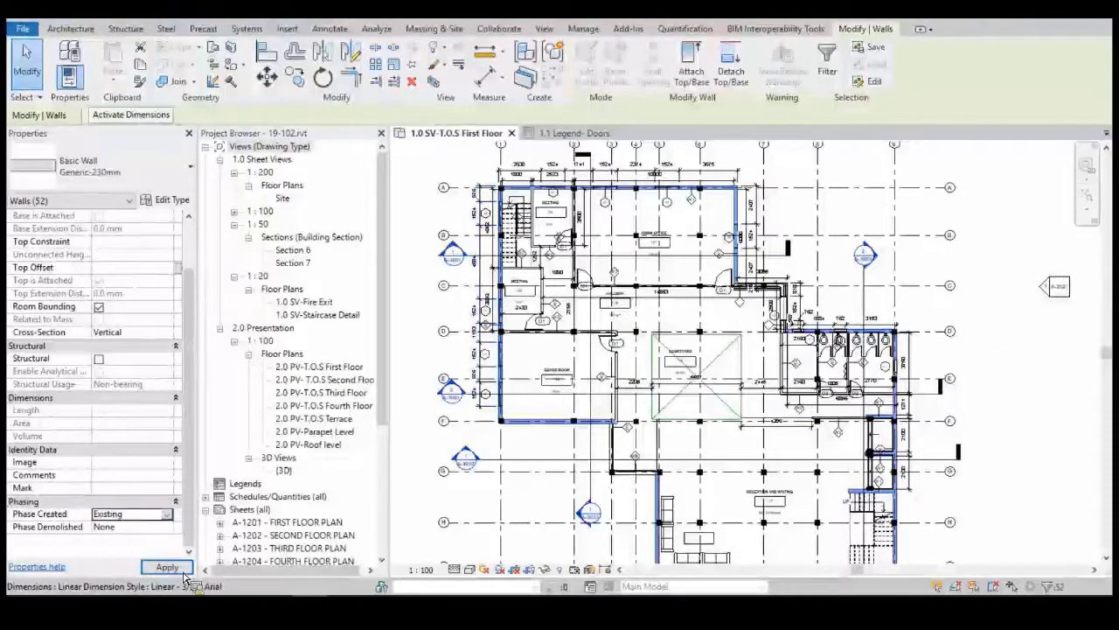
- Apply the Existing creation phase to all selected Generic-230mm walls and clear the selection
left_click(185, 570)
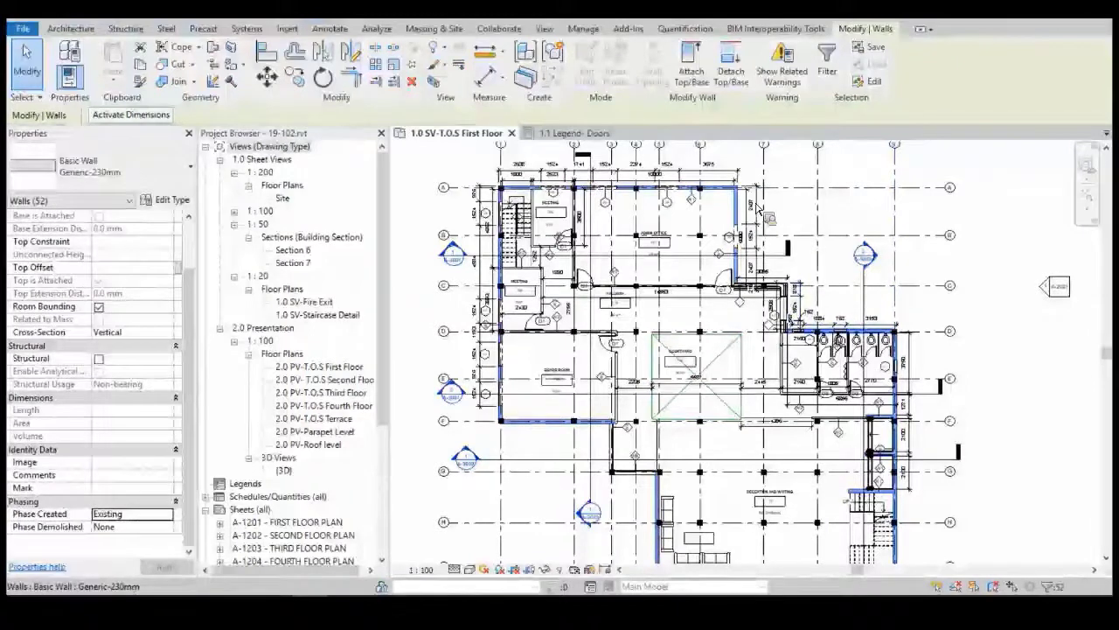
scroll(768, 205, "up", 3)
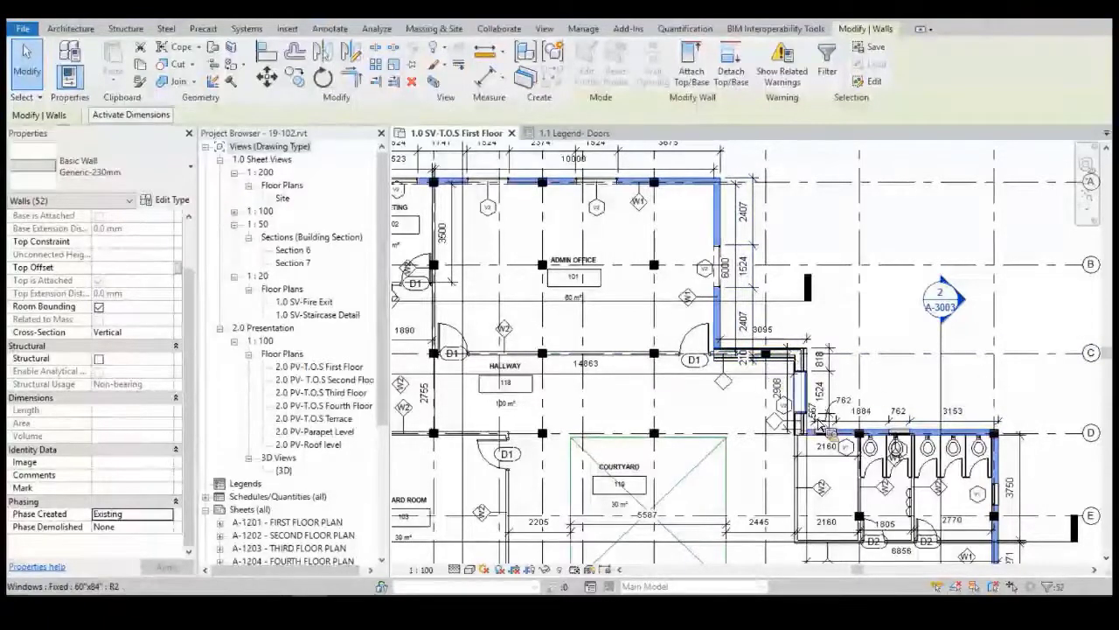
left_click(826, 284)
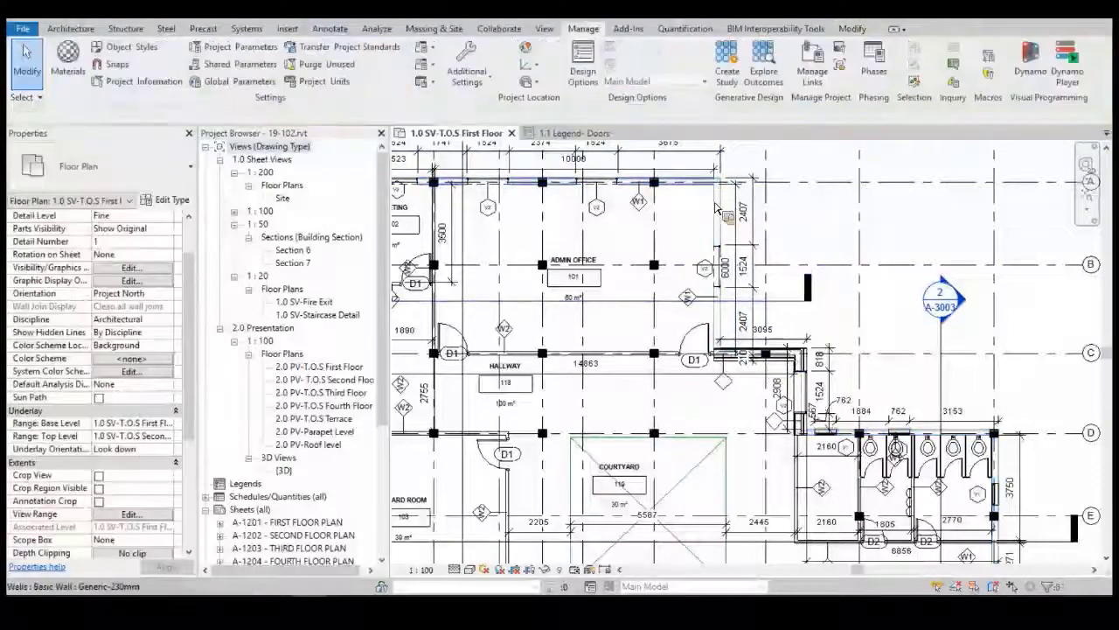
scroll(762, 299, "down", 2)
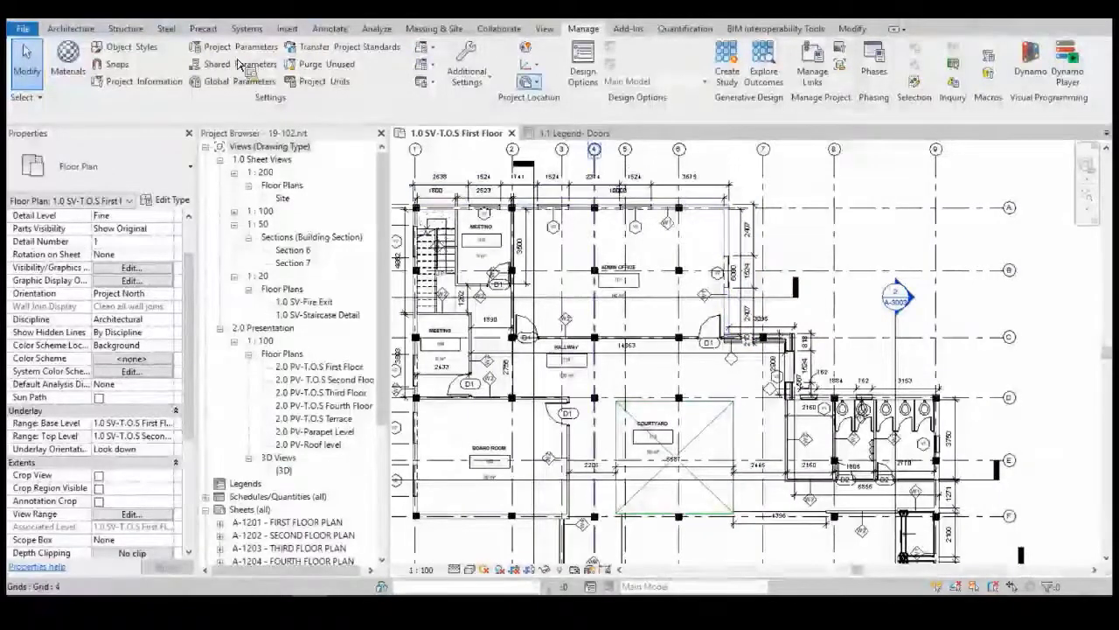
- Draw a similar Generic-230mm wall, 10000 mm long, along grid A from the Admin Office's exterior corner to grid 9
left_click(72, 29)
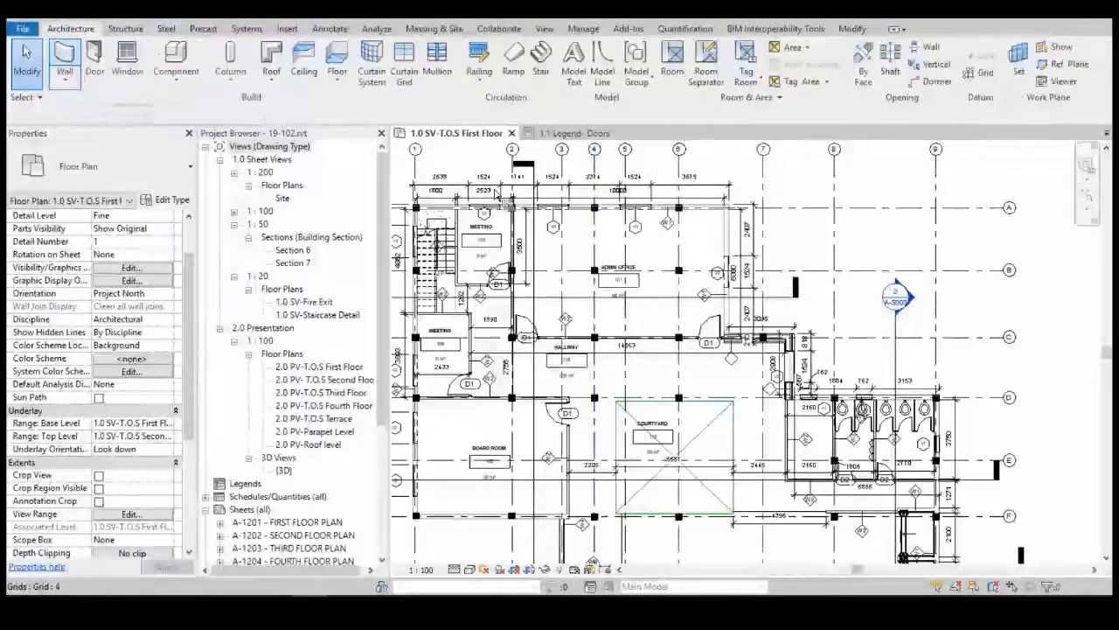
scroll(734, 229, "up", 5)
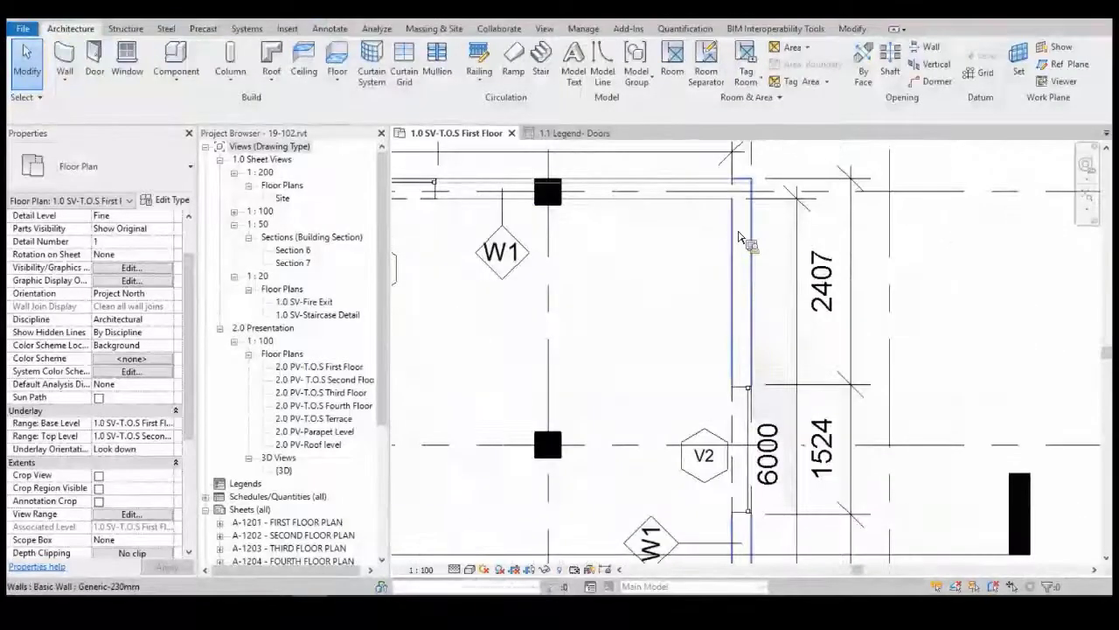
right_click(739, 237)
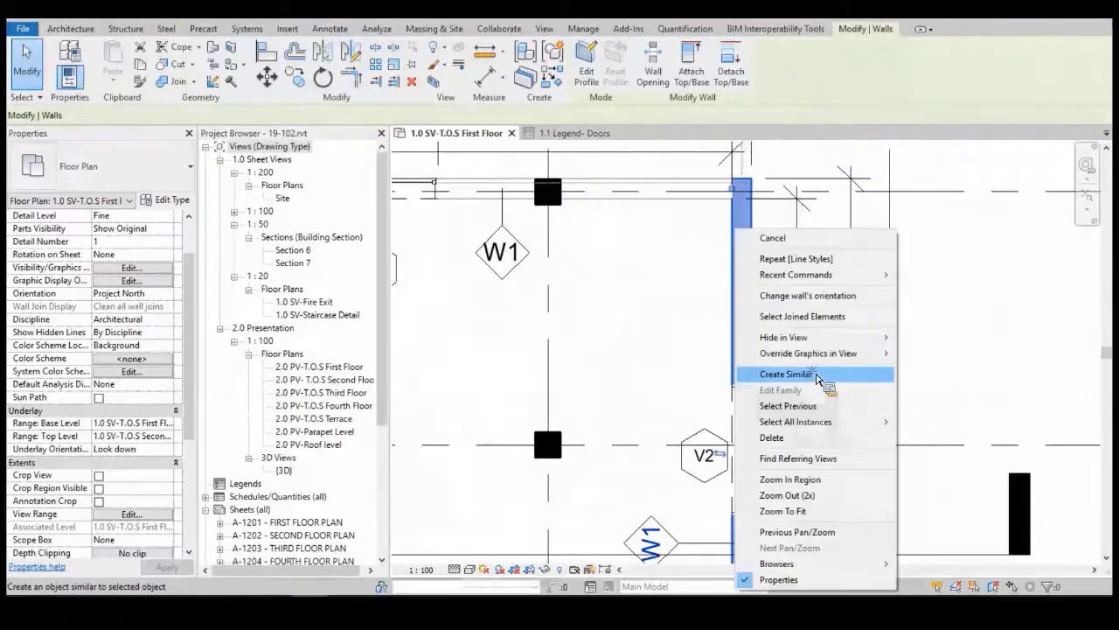
left_click(797, 375)
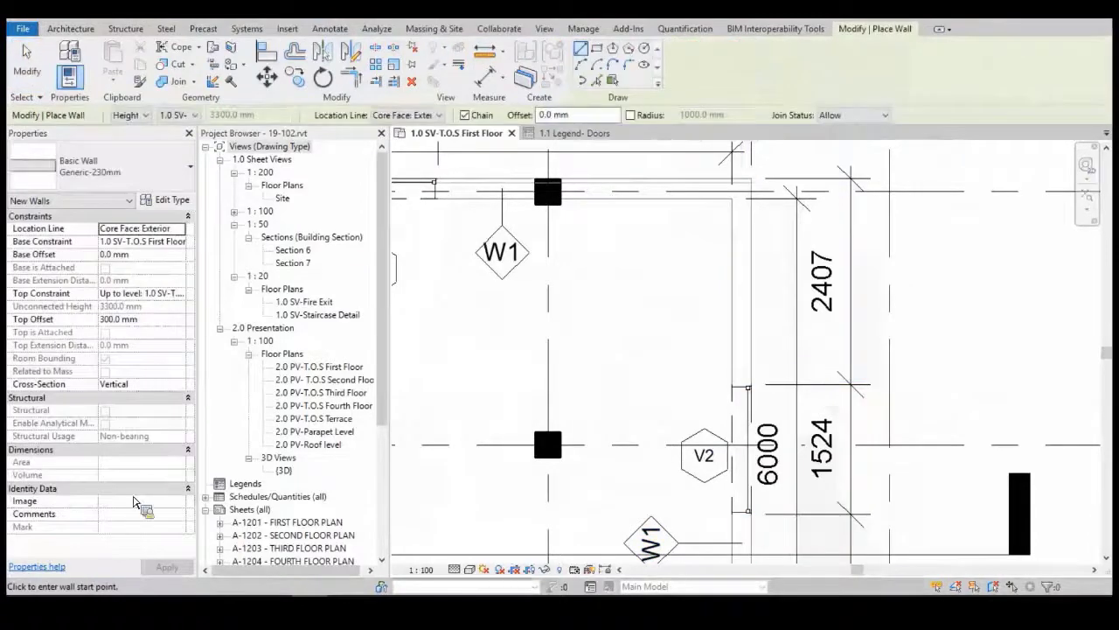
left_click(745, 197)
scroll(837, 201, "down", 2)
middle_click_drag(913, 214, 566, 293)
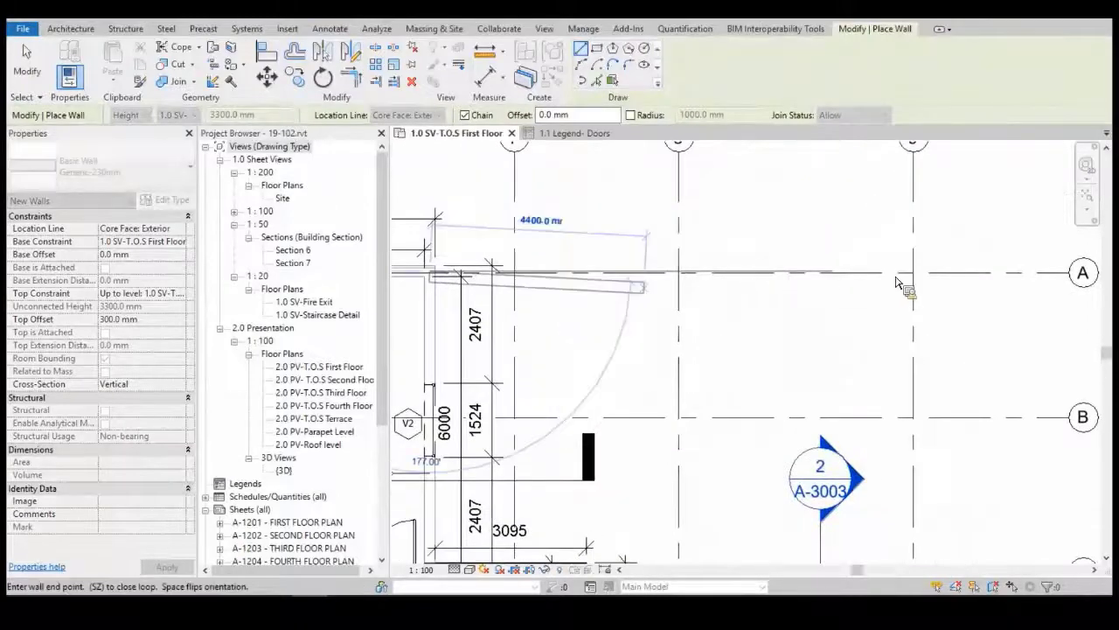
left_click(911, 278)
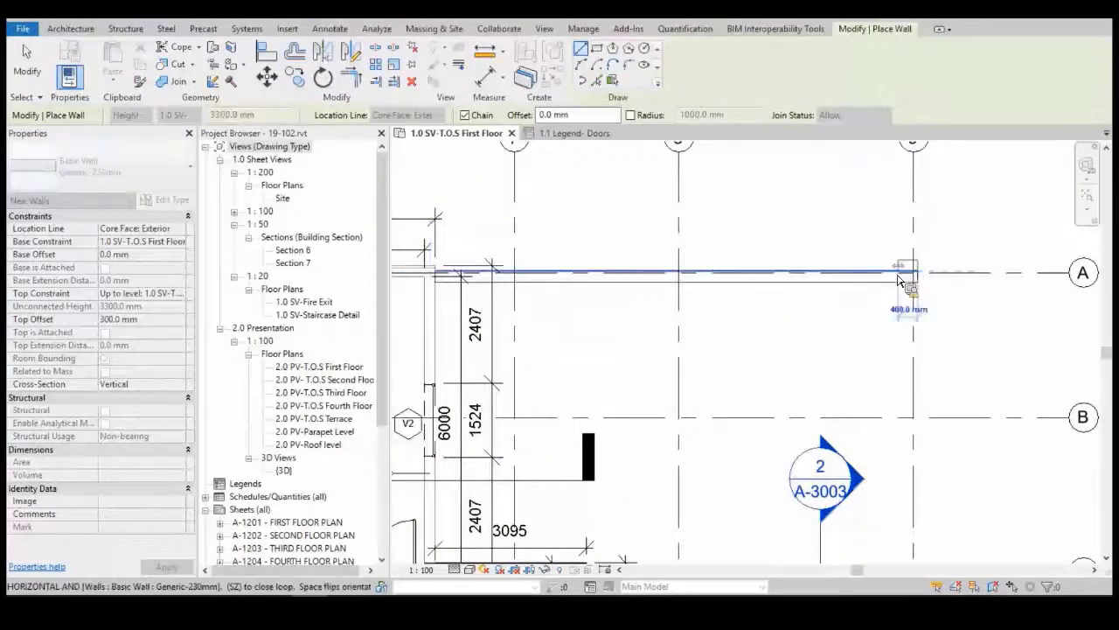
key("Escape")
key("Escape")
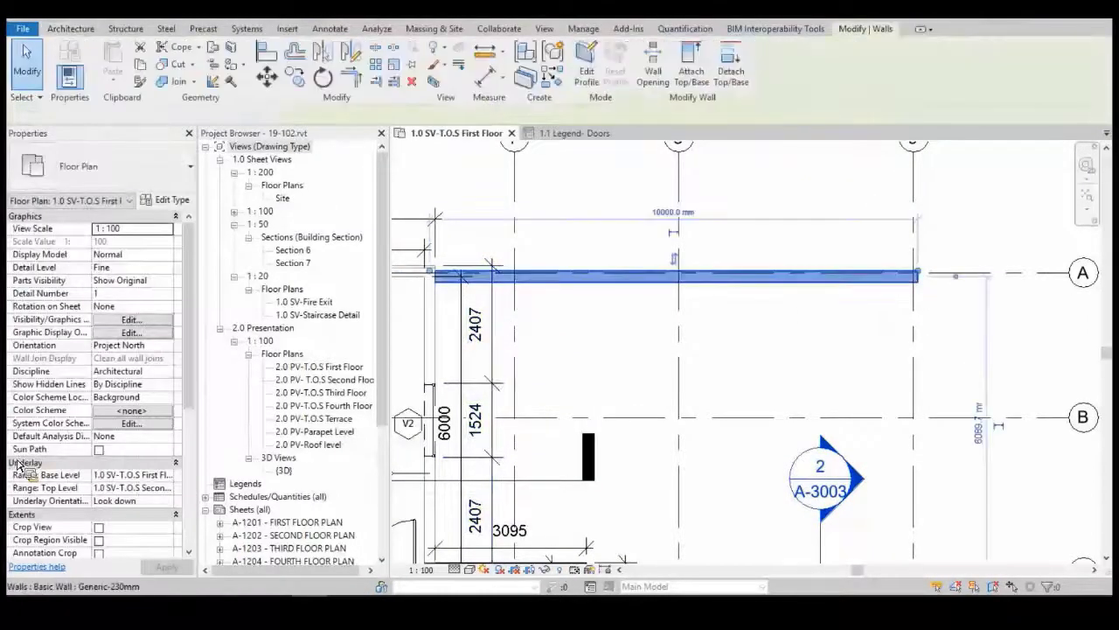
- Check the new grid A wall's phasing properties and its junction with the existing Admin Office wall
scroll(153, 533, "down", 3)
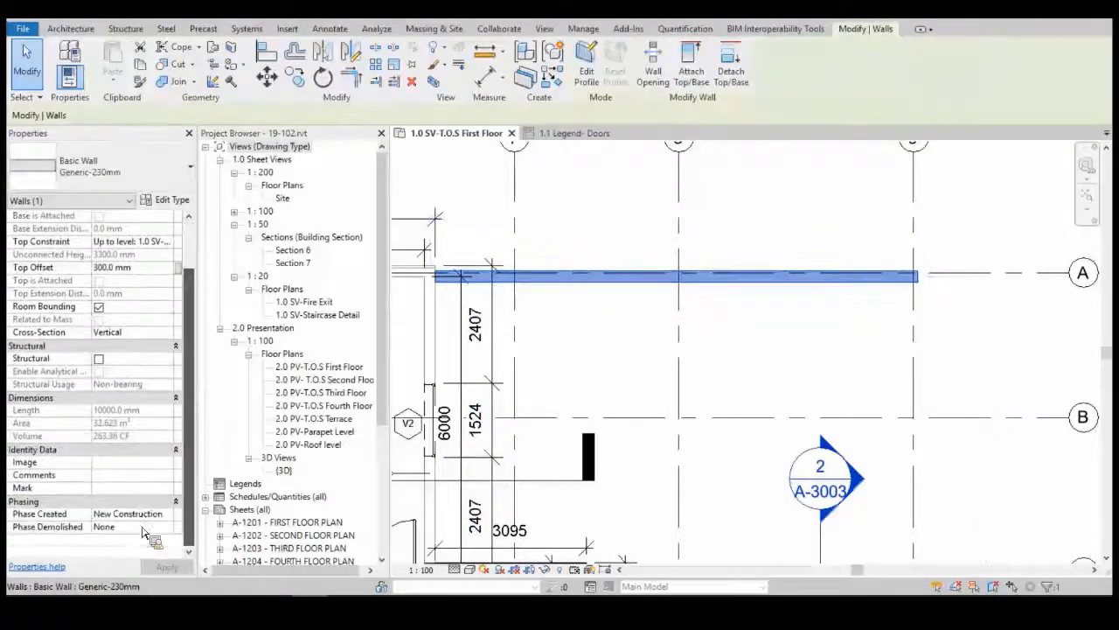
scroll(445, 308, "up", 5)
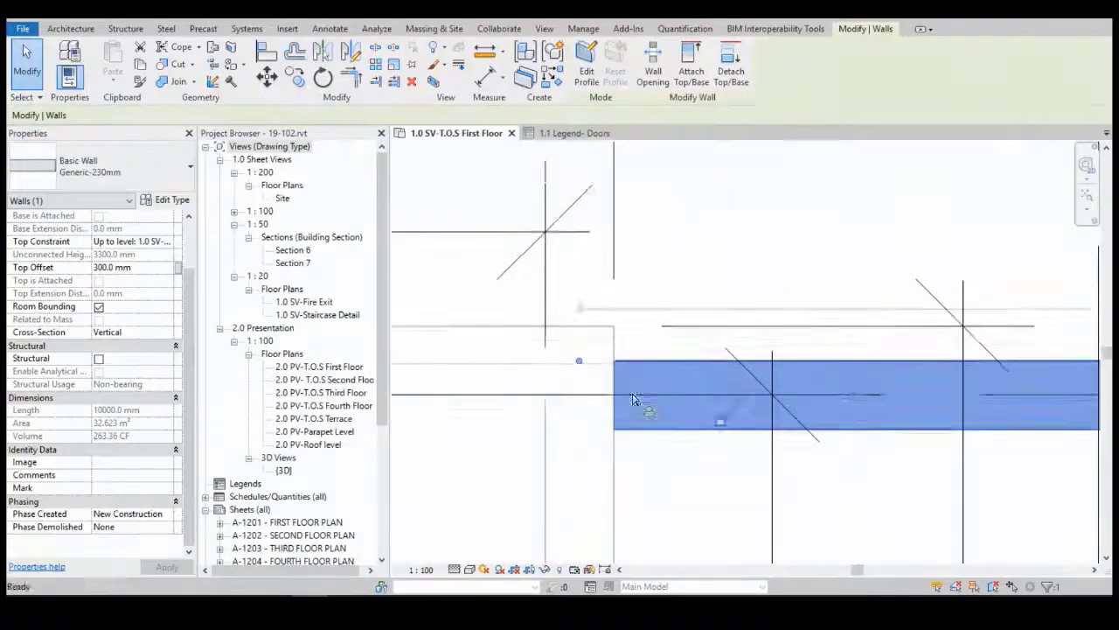
key("Escape")
scroll(643, 328, "down", 5)
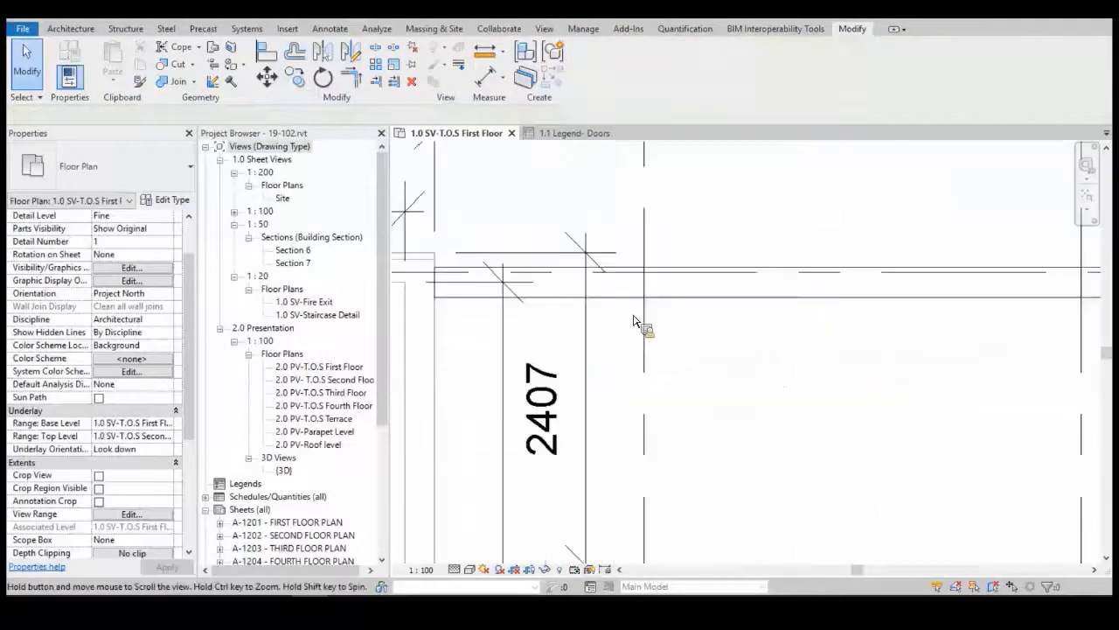
middle_click_drag(760, 426, 677, 350)
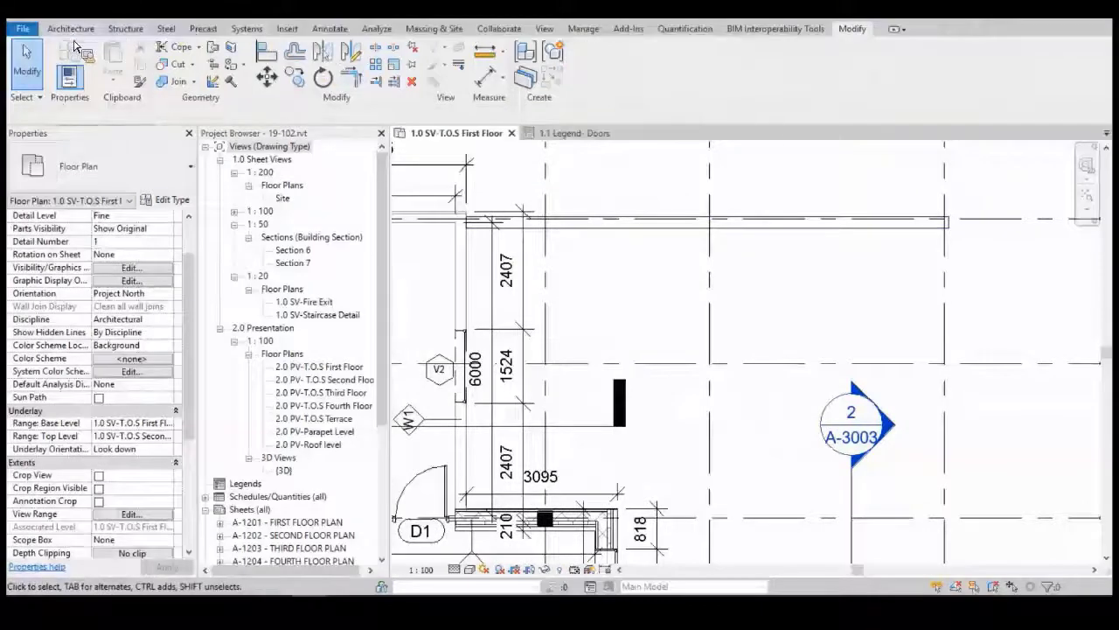
- Draw a 9000 mm Generic-230mm wall along grid 9 from the new grid A wall to the toilet block at grid D
left_click(73, 32)
left_click(55, 54)
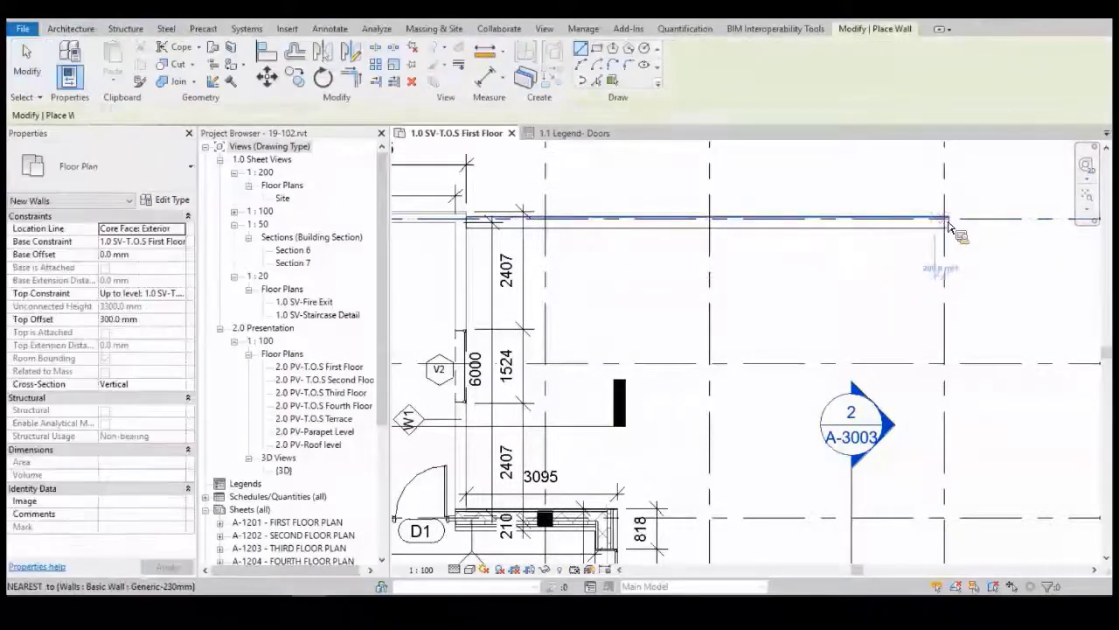
scroll(950, 227, "down", 3)
left_click(948, 440)
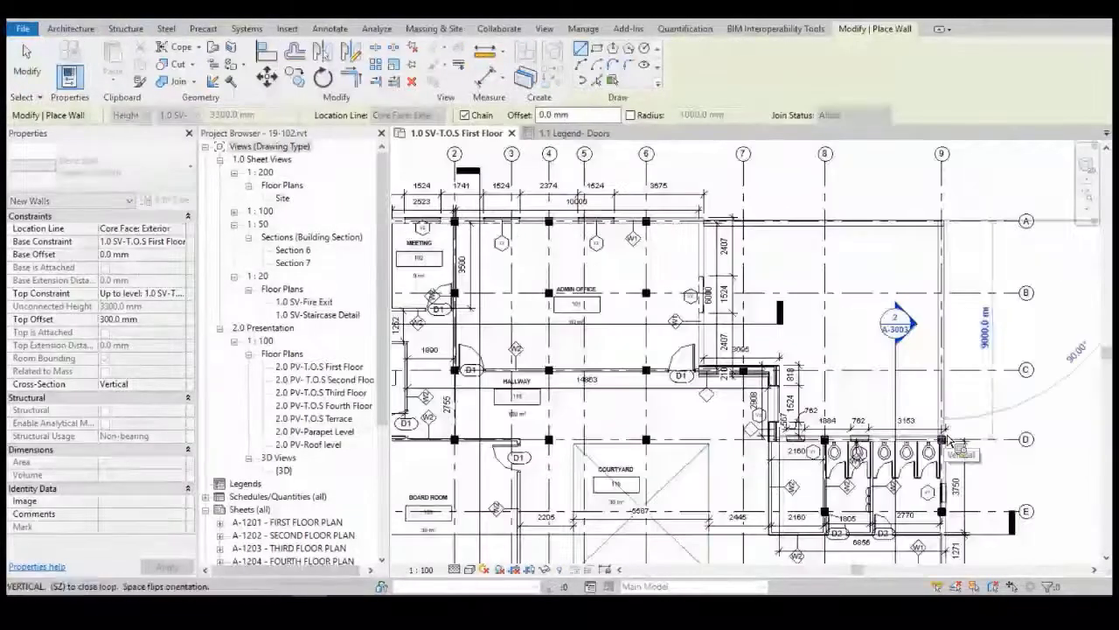
left_click(944, 441)
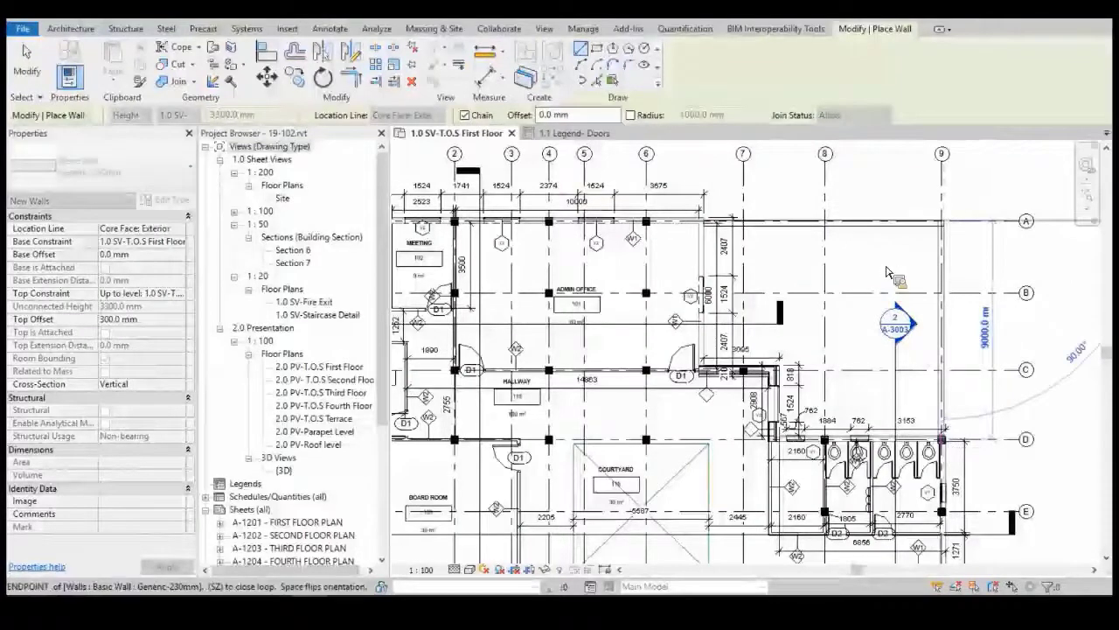
key("Escape")
key("Escape")
- Examine the Admin Office's old exterior wall and its junctions with the neighbouring walls at grids A and C
scroll(726, 224, "up", 6)
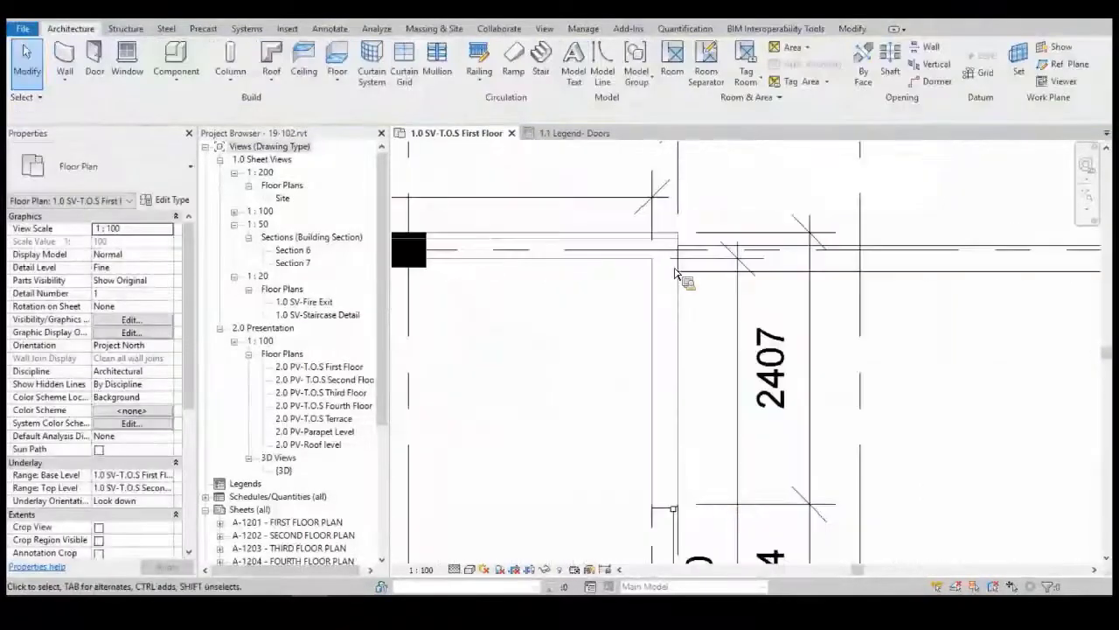
left_click(705, 314)
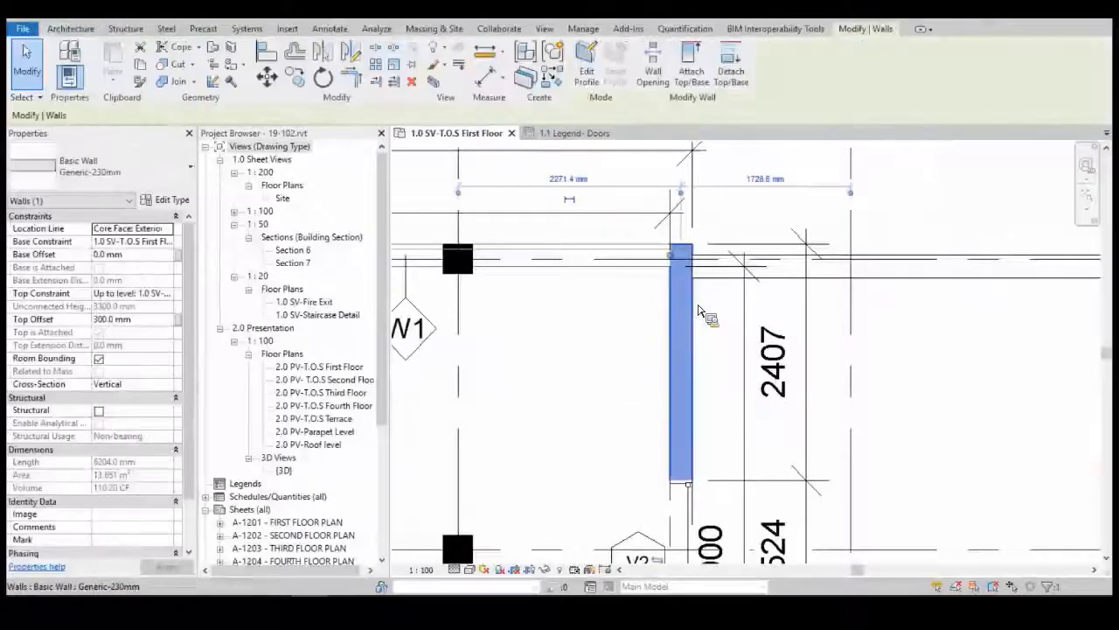
scroll(682, 366, "down", 3)
scroll(666, 391, "up", 3)
scroll(691, 489, "down", 3)
scroll(691, 493, "up", 2)
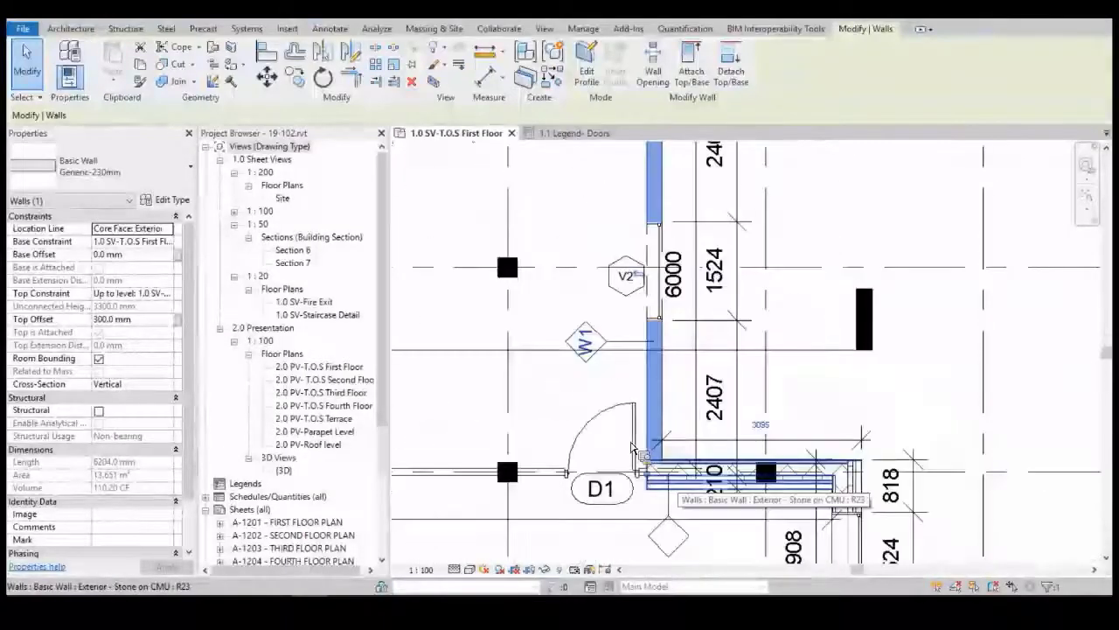
scroll(760, 346, "down", 3)
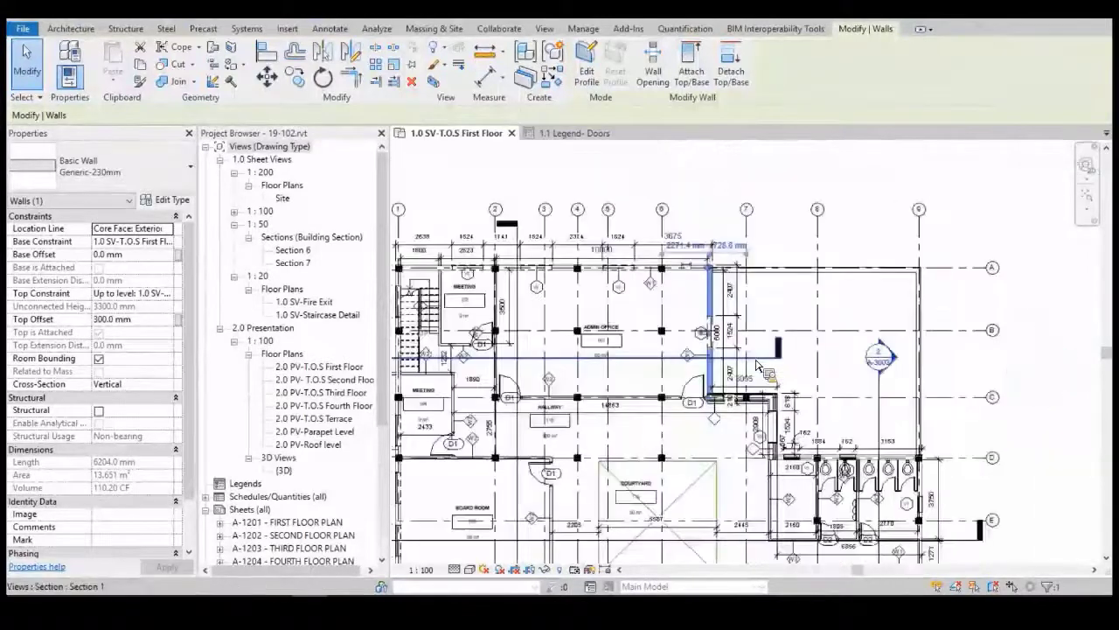
key("Escape")
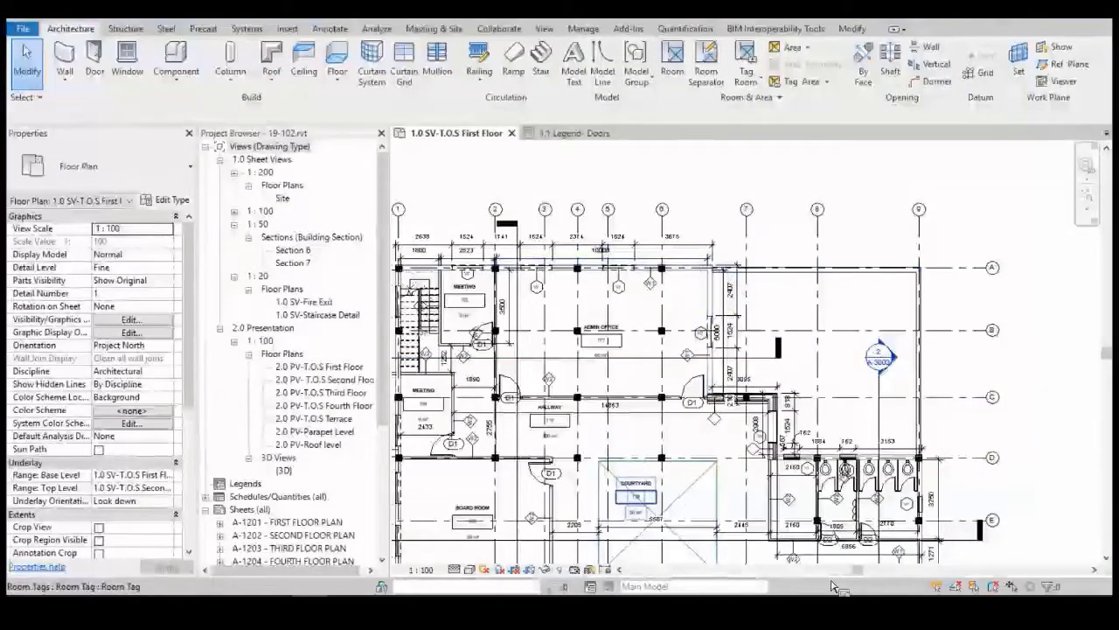
- Set Phase Demolished to New Construction for the Admin Office's old exterior wall facing the new extension
scroll(749, 398, "up", 5)
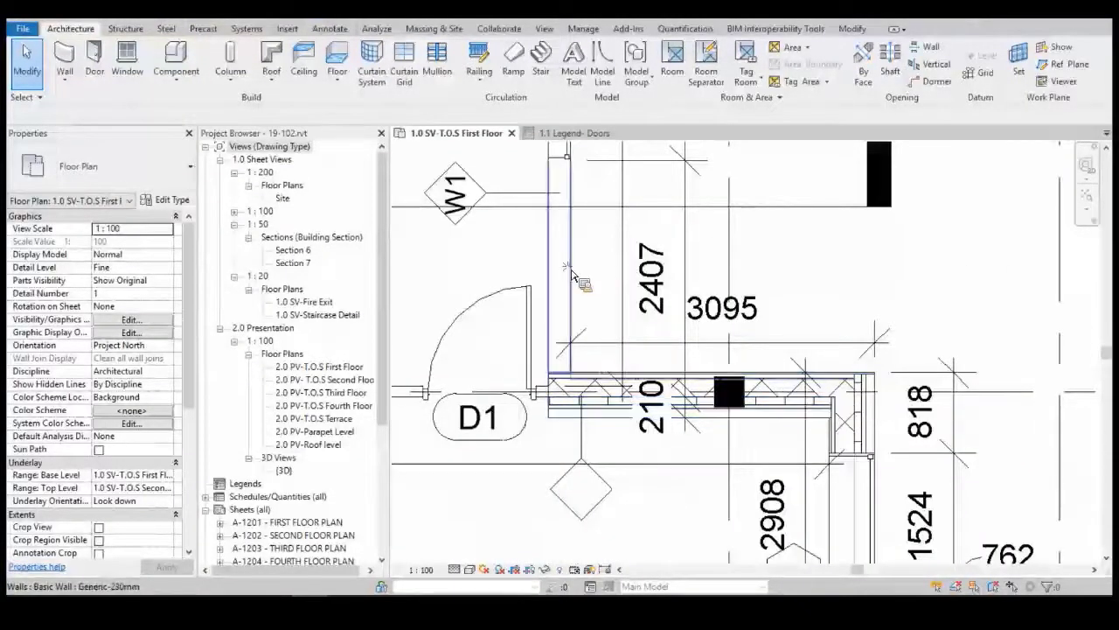
left_click(570, 274)
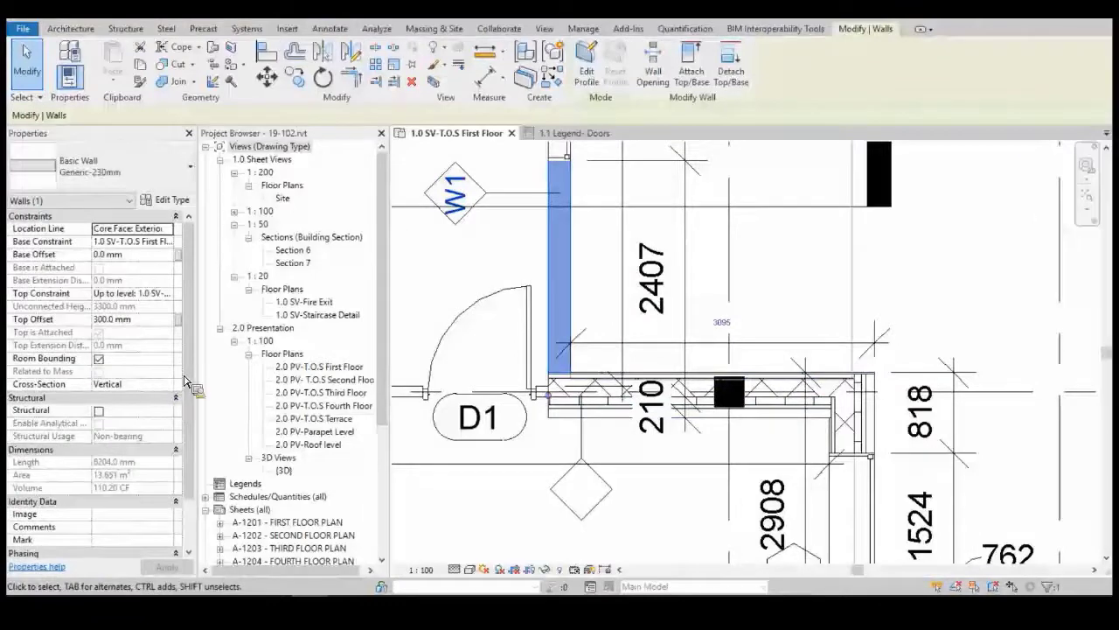
scroll(175, 490, "down", 3)
left_click(166, 514)
left_click(169, 525)
left_click(167, 527)
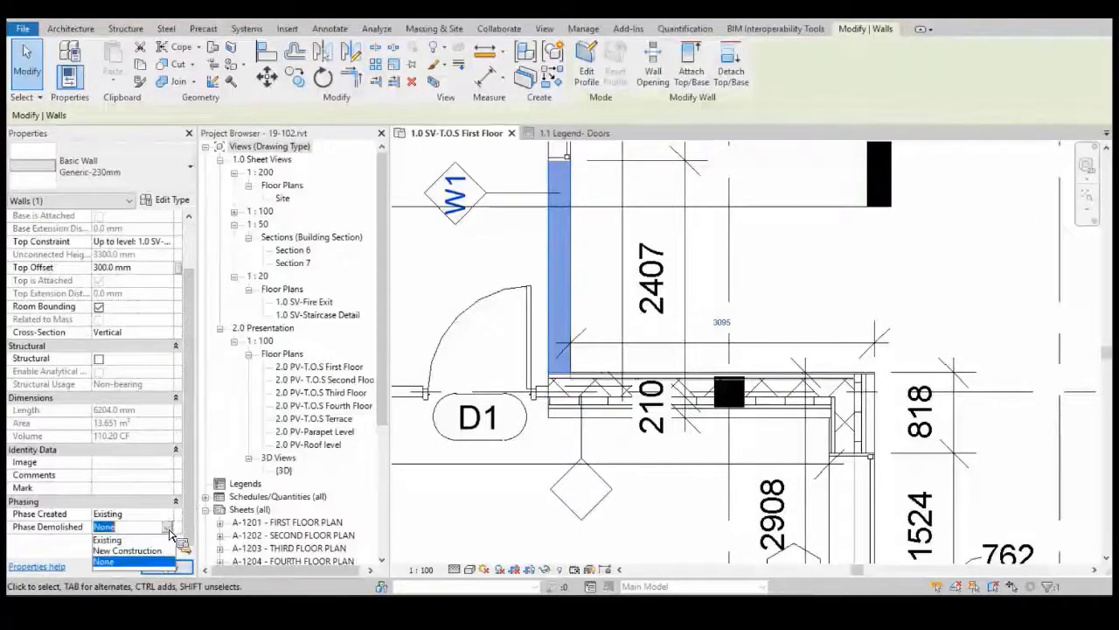
left_click(122, 550)
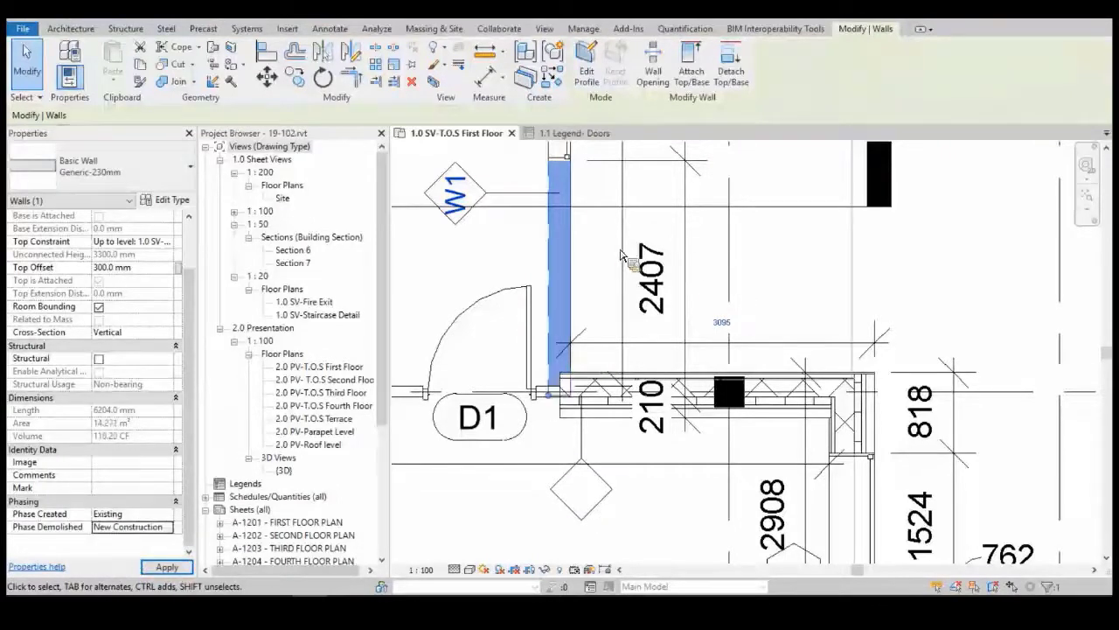
scroll(862, 264, "down", 1)
middle_click_drag(708, 175, 691, 360)
scroll(631, 336, "down", 2)
key("Escape")
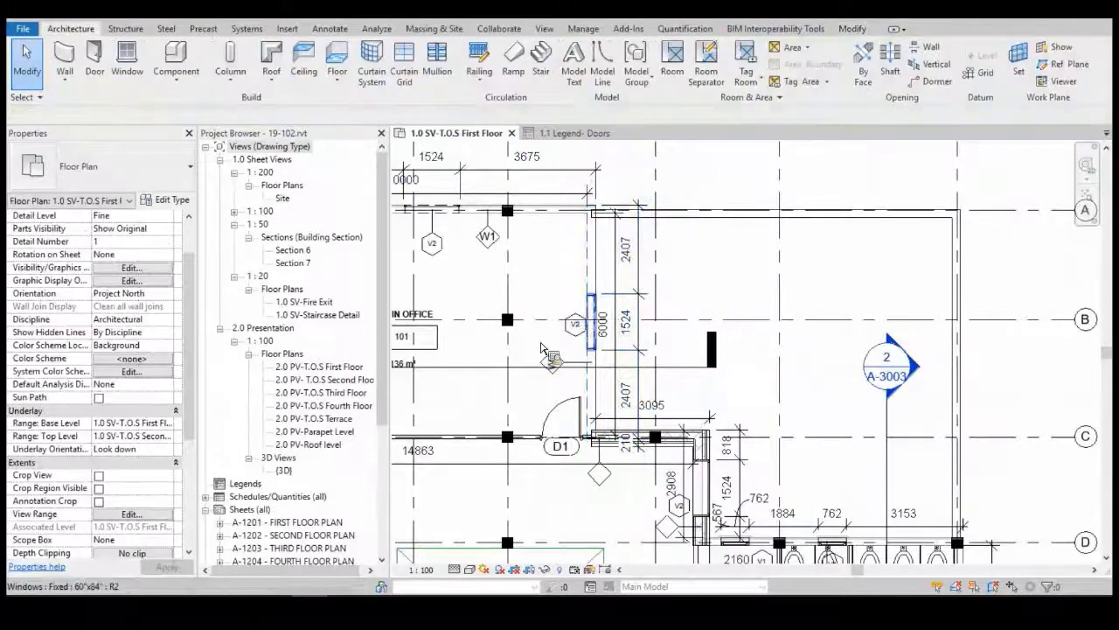
- Review the demolished wall in the plan and expand the project's Schedules/Quantities to inspect its contents
scroll(619, 220, "down", 4)
scroll(573, 303, "up", 1)
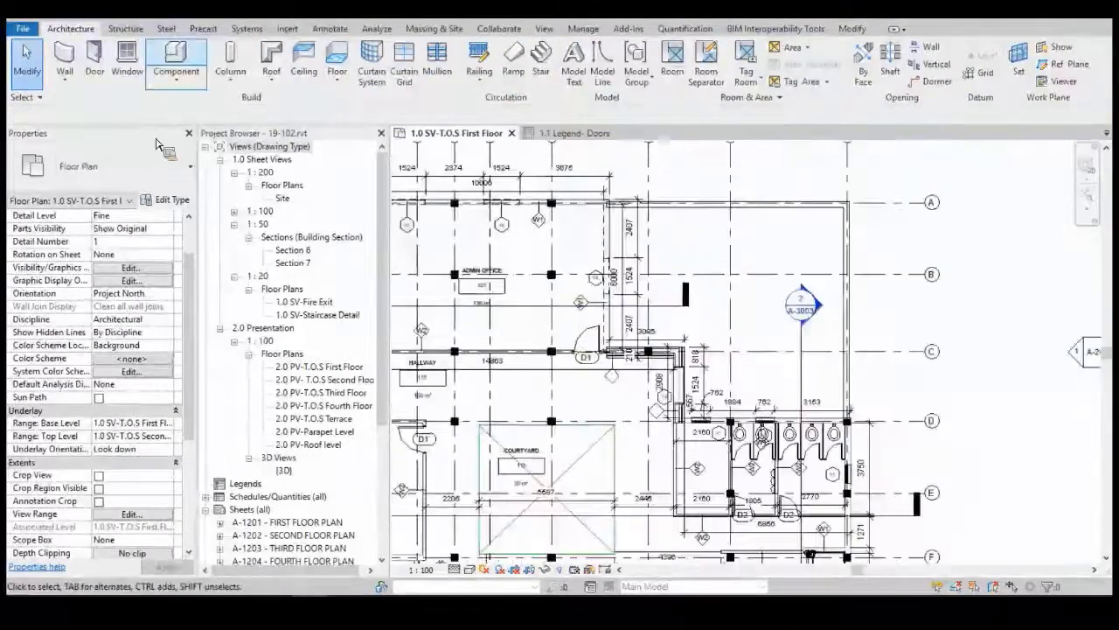
left_click_drag(381, 339, 381, 408)
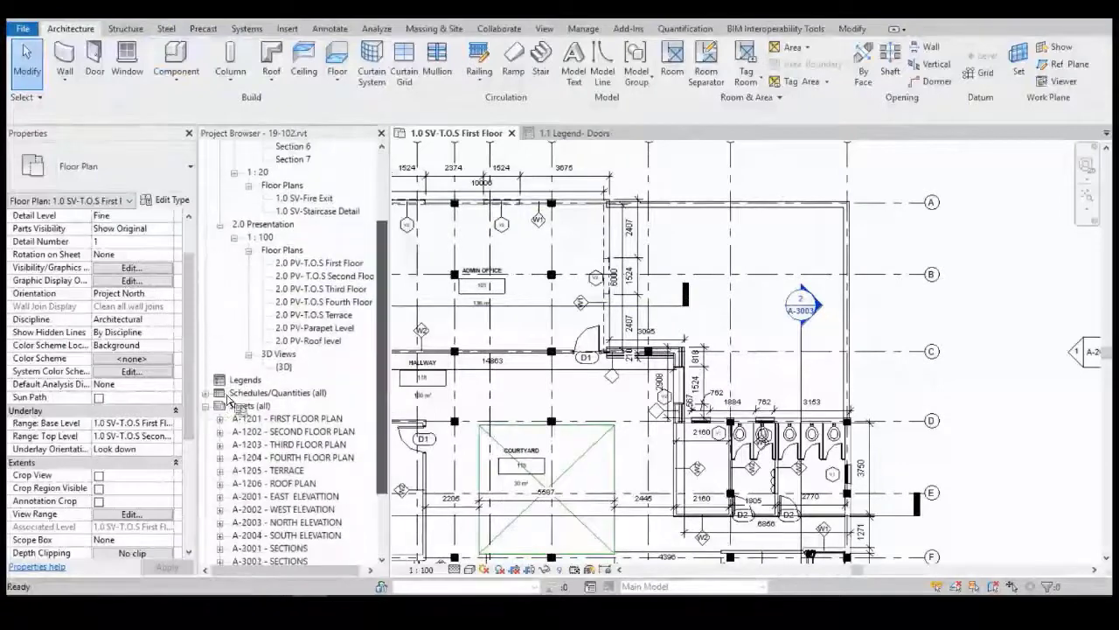
left_click(205, 393)
- Select the V2 window in the Admin Office's demolished wall and check its Phase Created options
scroll(630, 262, "up", 2)
right_click(599, 302)
left_click(643, 305)
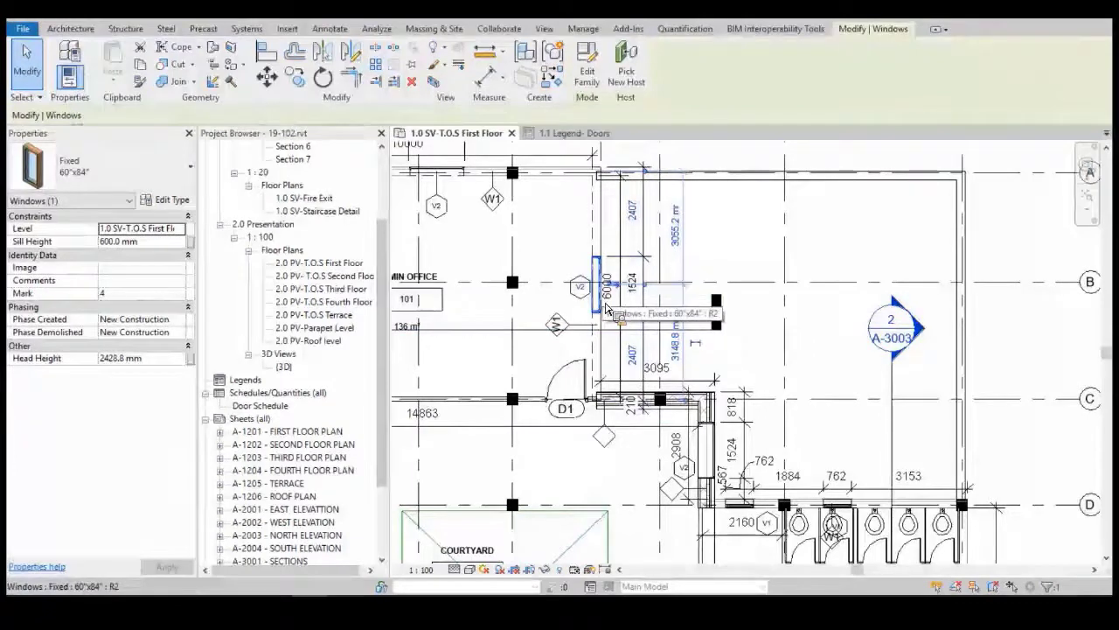
left_click(179, 320)
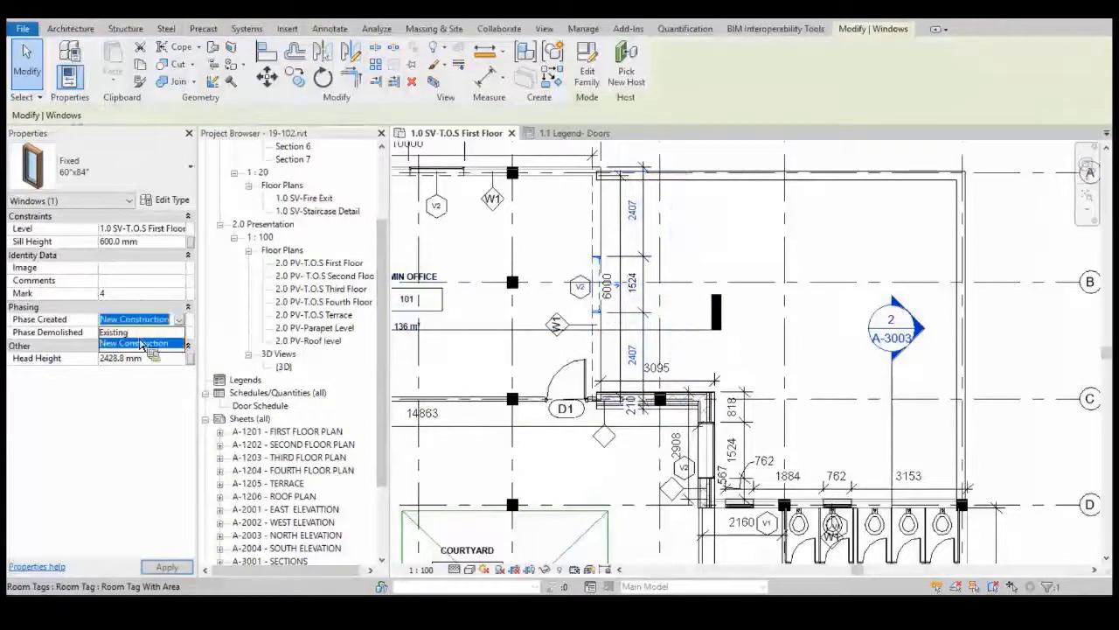
left_click(152, 345)
- Try to set the selected window's Phase Demolished to Existing
left_click(181, 333)
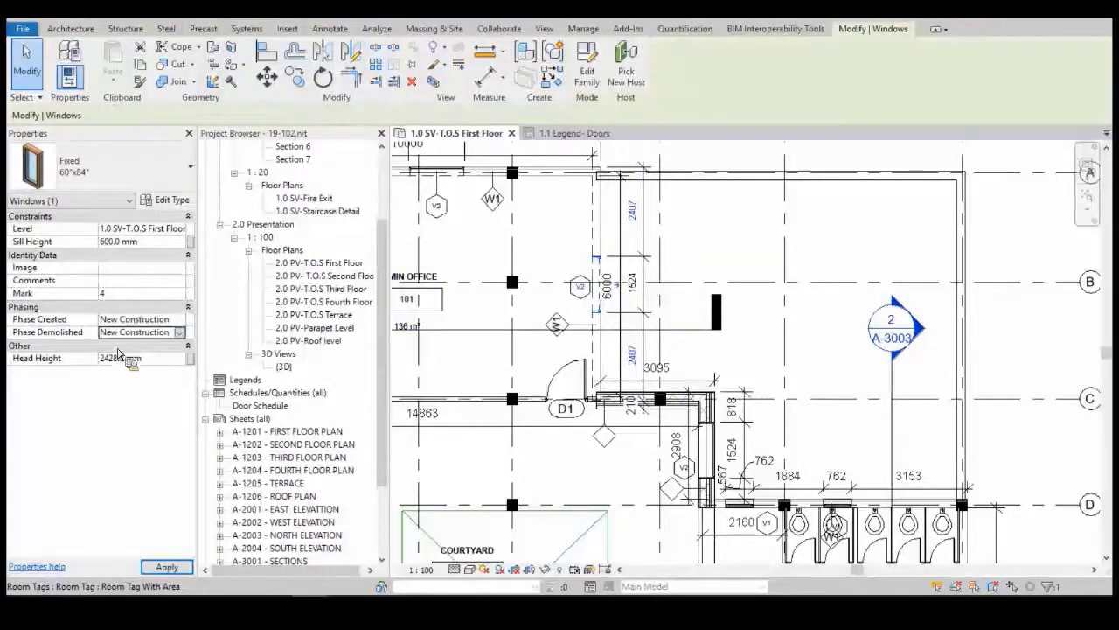
left_click(126, 356)
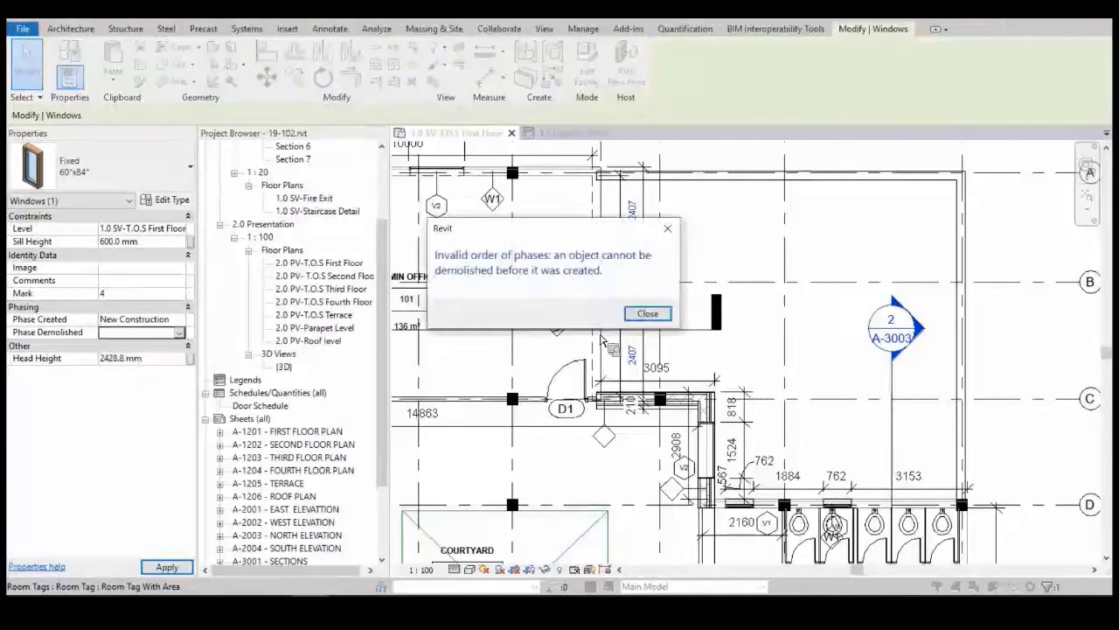
key("Return")
left_click(180, 333)
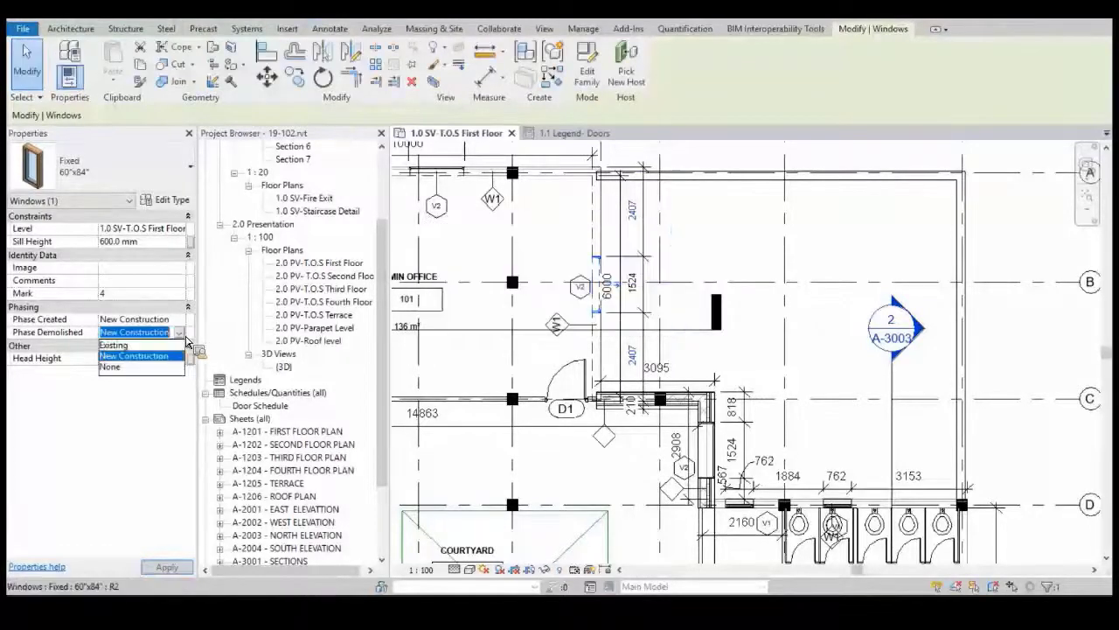
- Set Phase Created to Existing for the V2 window in the Admin Office's demolished wall
left_click(178, 324)
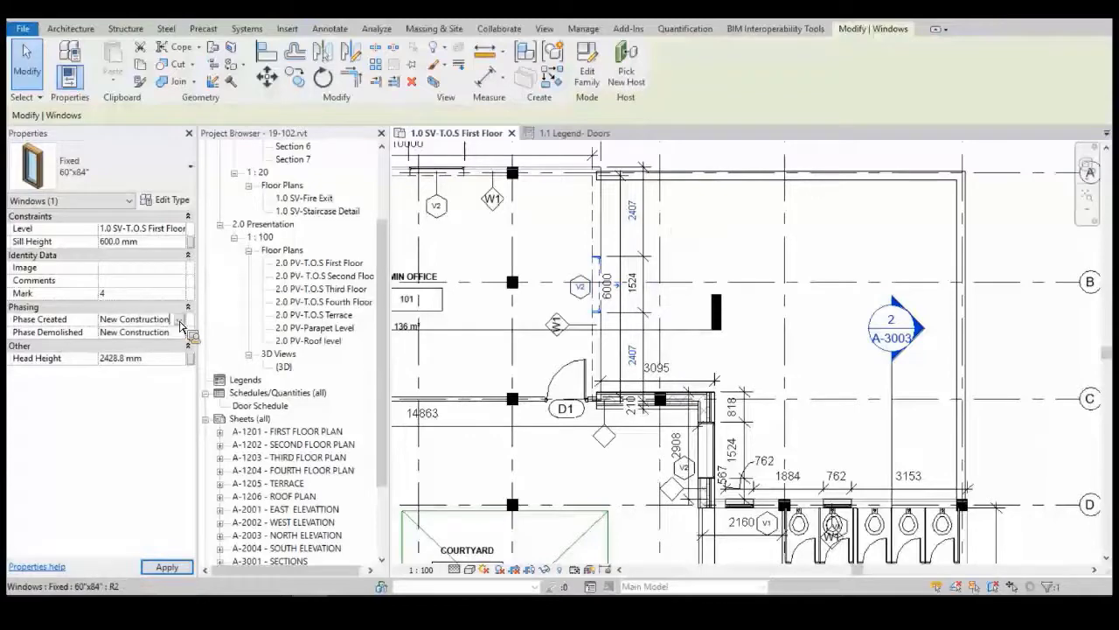
left_click(180, 321)
left_click(118, 333)
left_click(167, 567)
key("Escape")
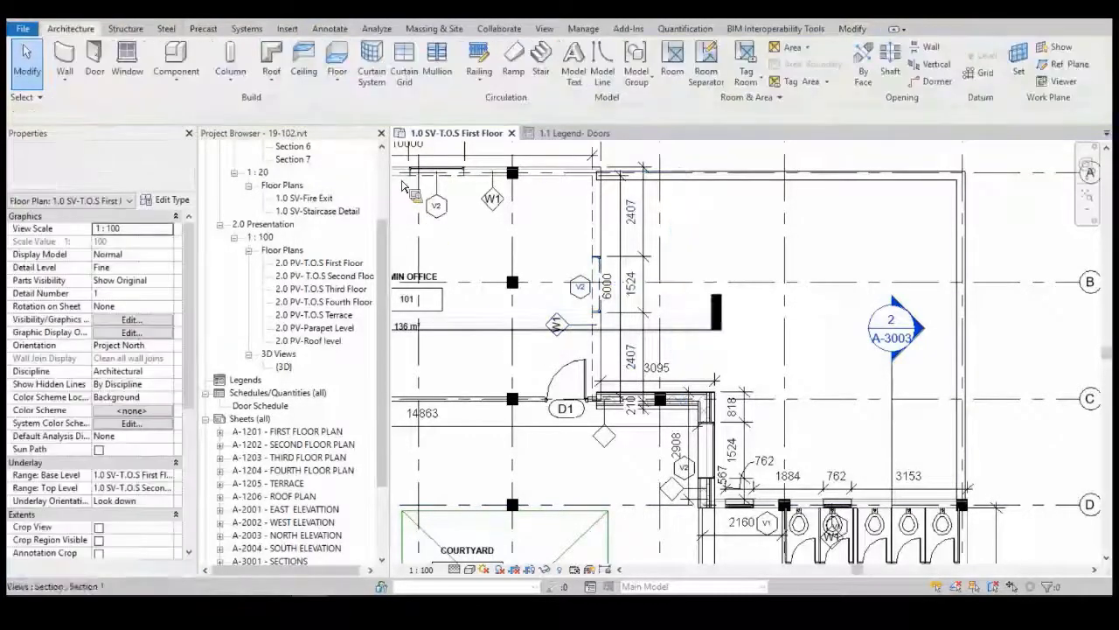
- Create a new building component schedule for the Windows category, named Window Schedule, in the New Construction phase
right_click(262, 394)
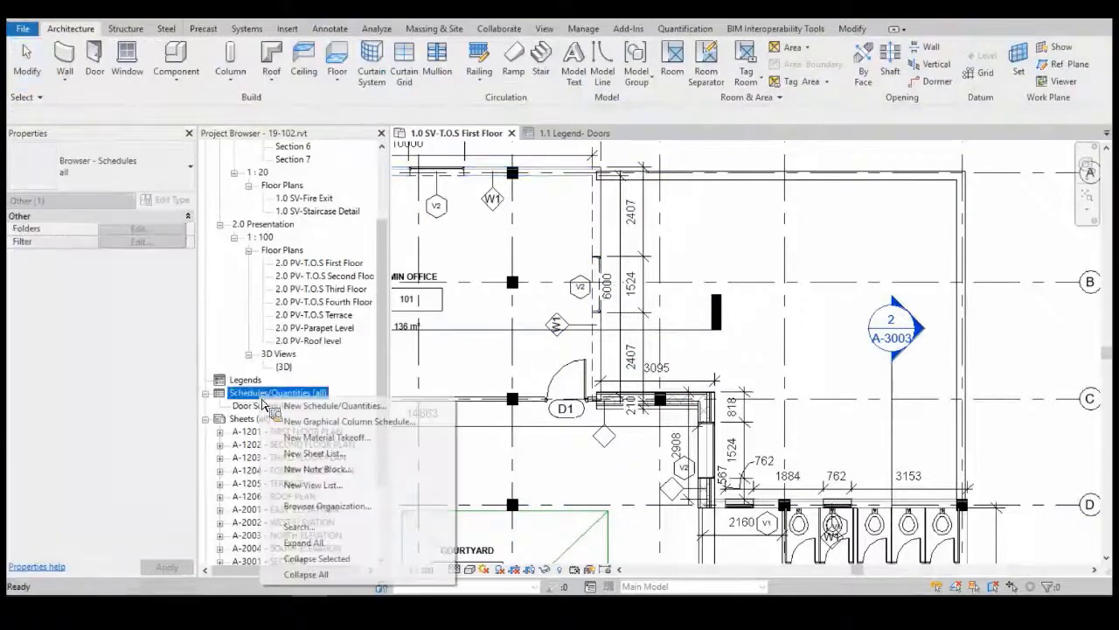
left_click(346, 404)
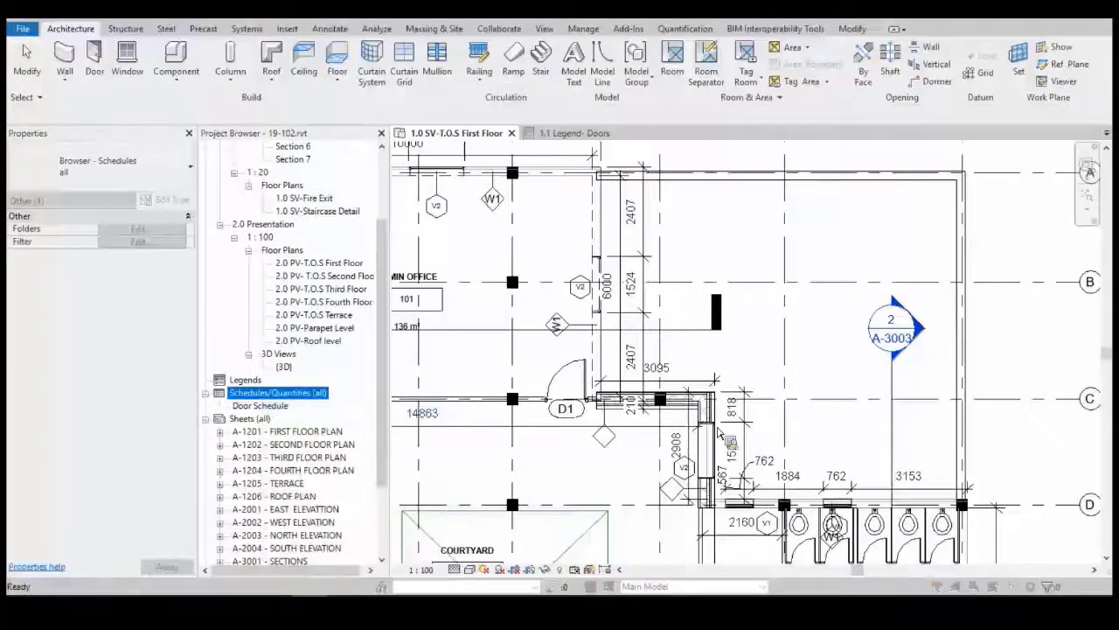
left_click(464, 329)
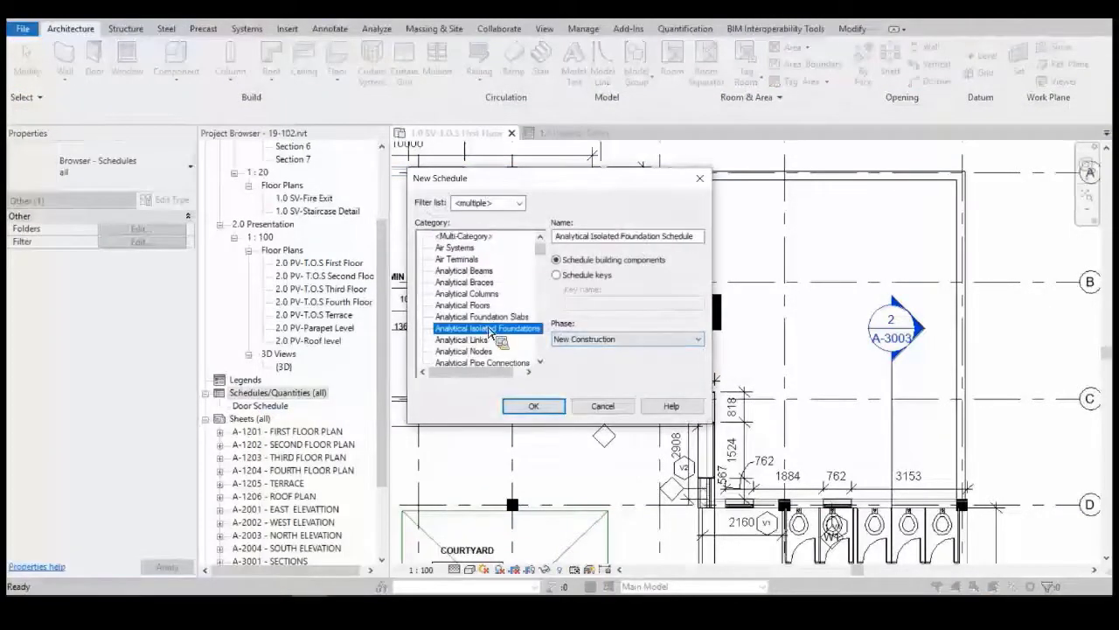
key("w")
key("w")
key("w")
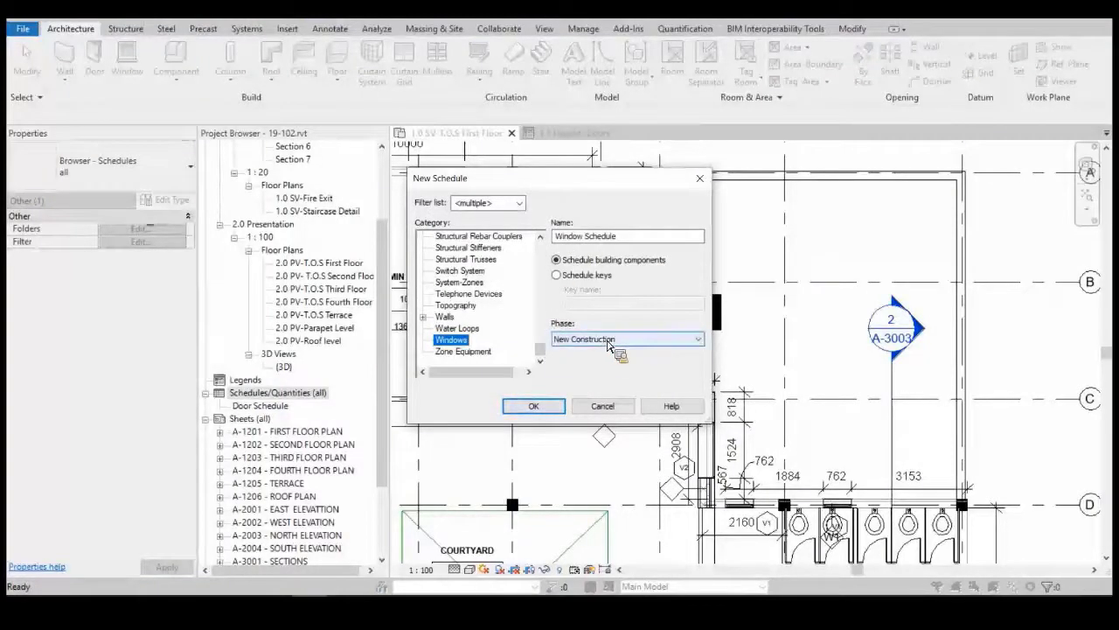
left_click(610, 339)
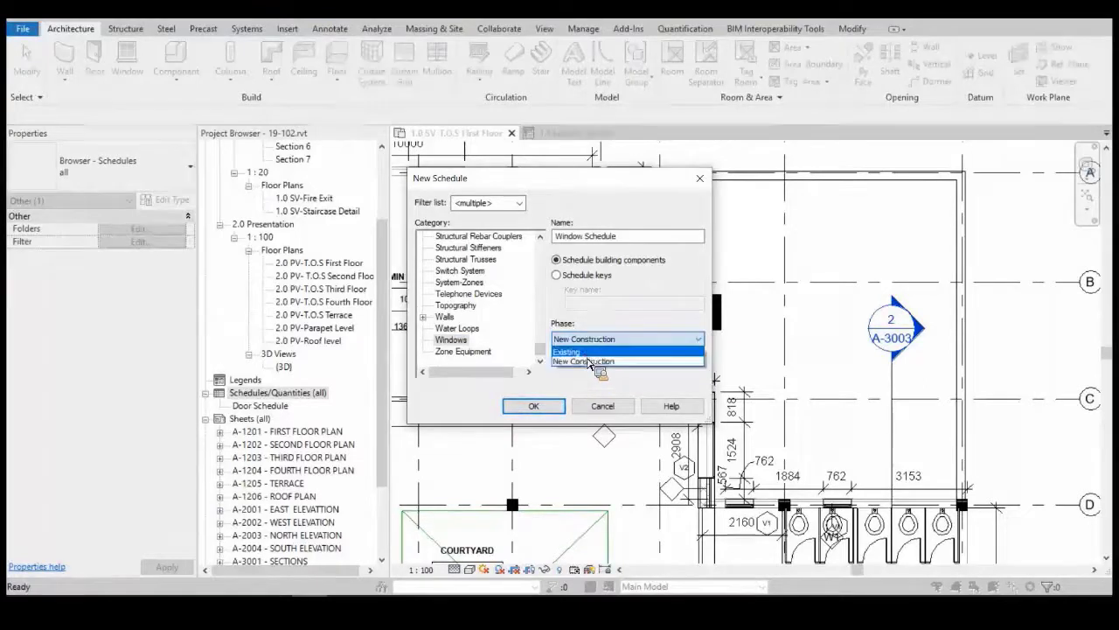
left_click(584, 361)
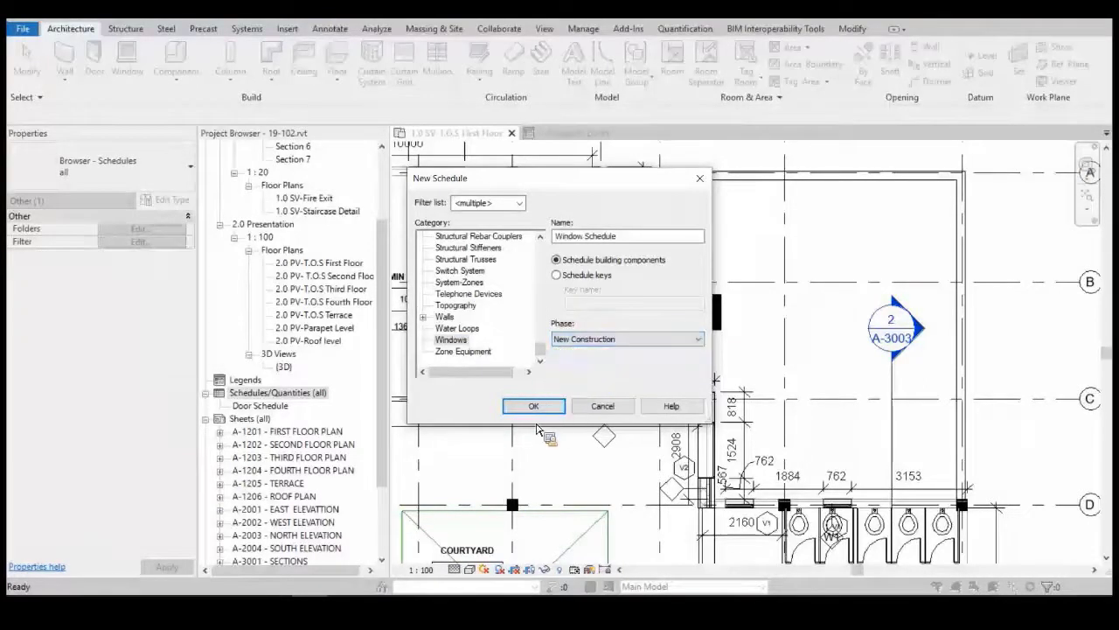
left_click(535, 407)
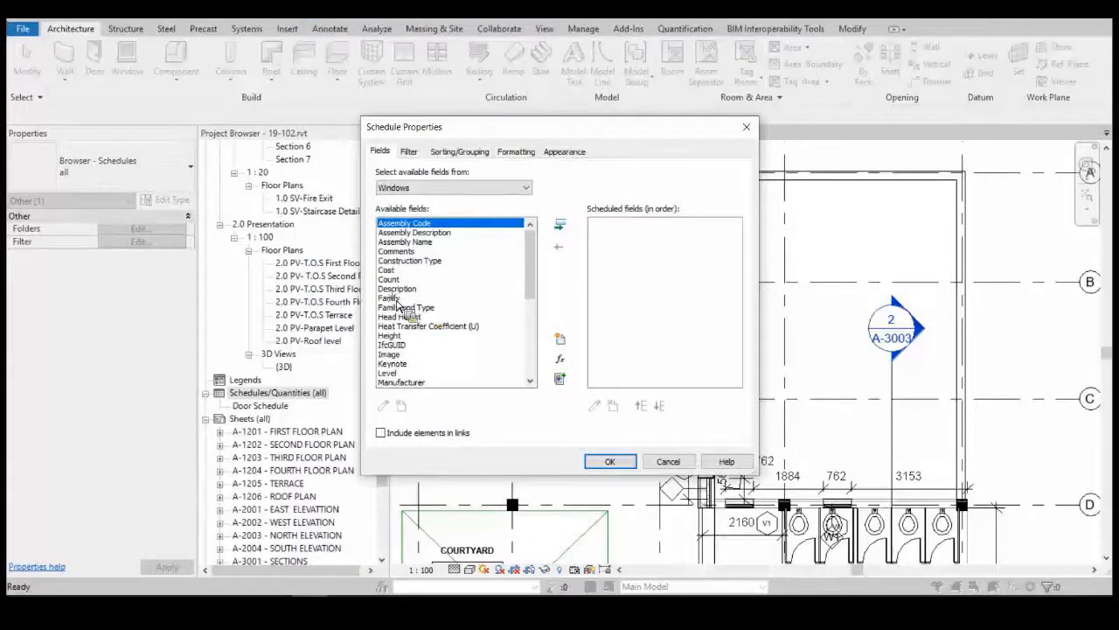
- Add the fields Family, Head Height, Sill Height and Level to the window schedule in that order
left_click(411, 298)
left_click(510, 316, "ctrl")
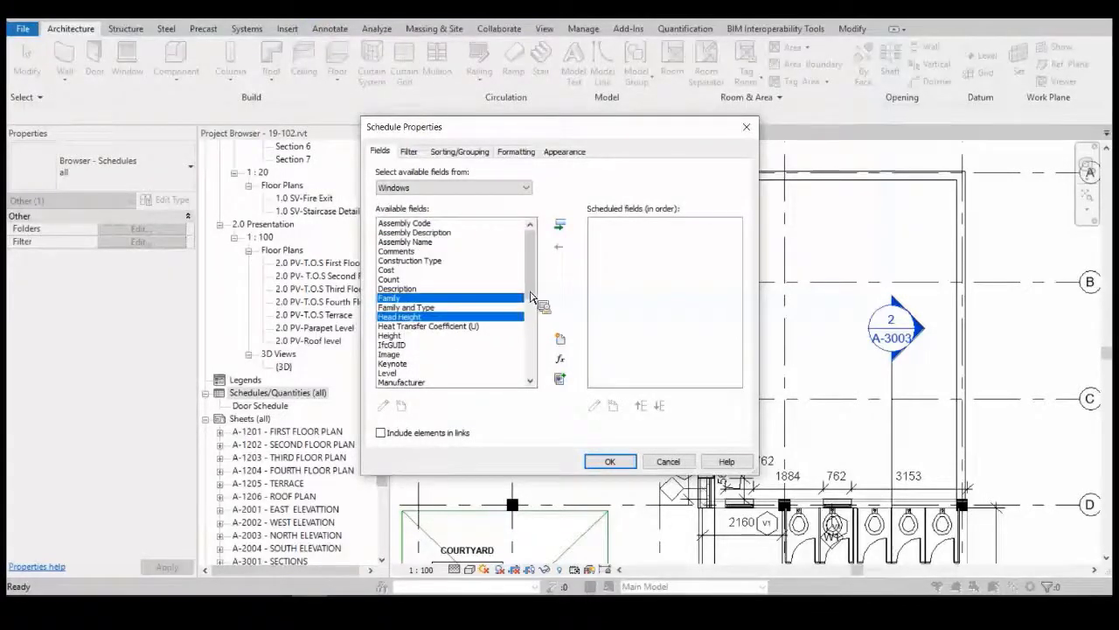
scroll(527, 309, "down", 1)
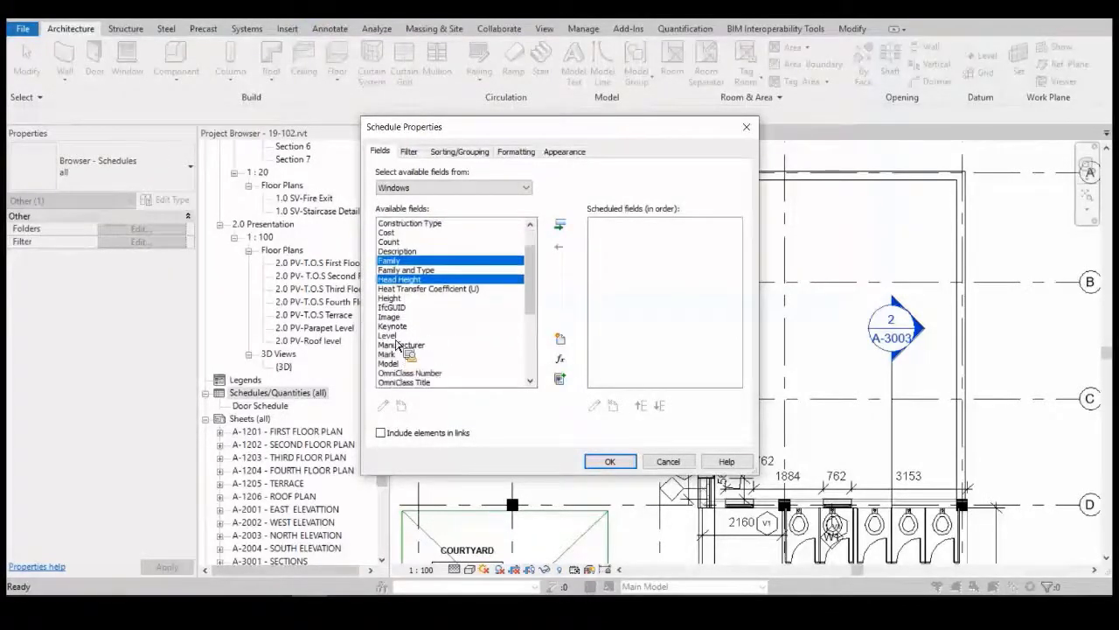
left_click(511, 335, "ctrl")
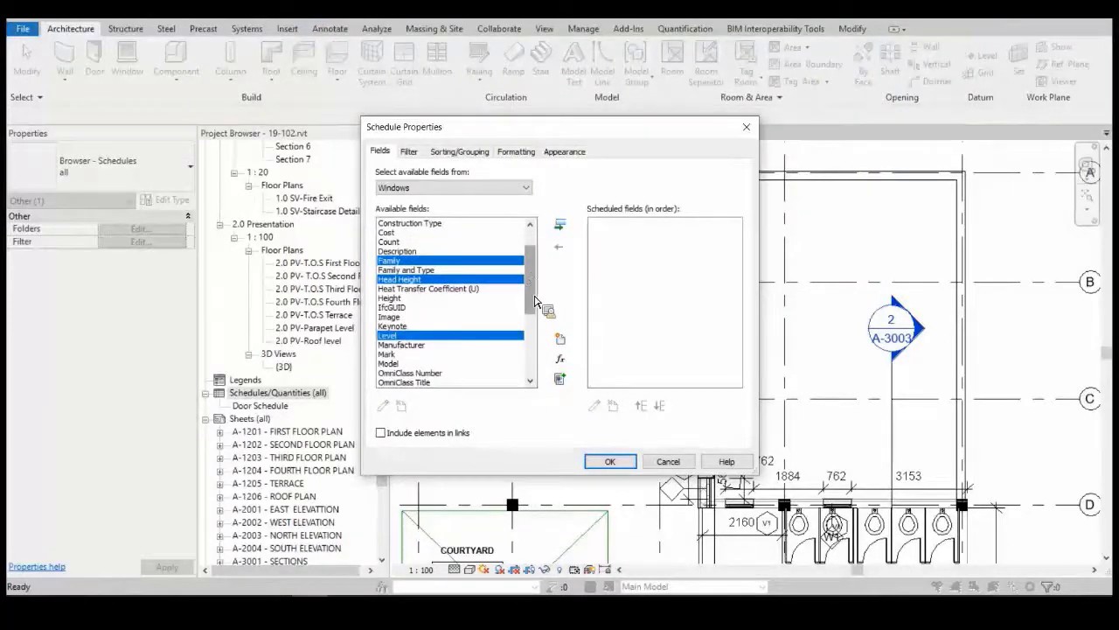
scroll(532, 288, "down", 2)
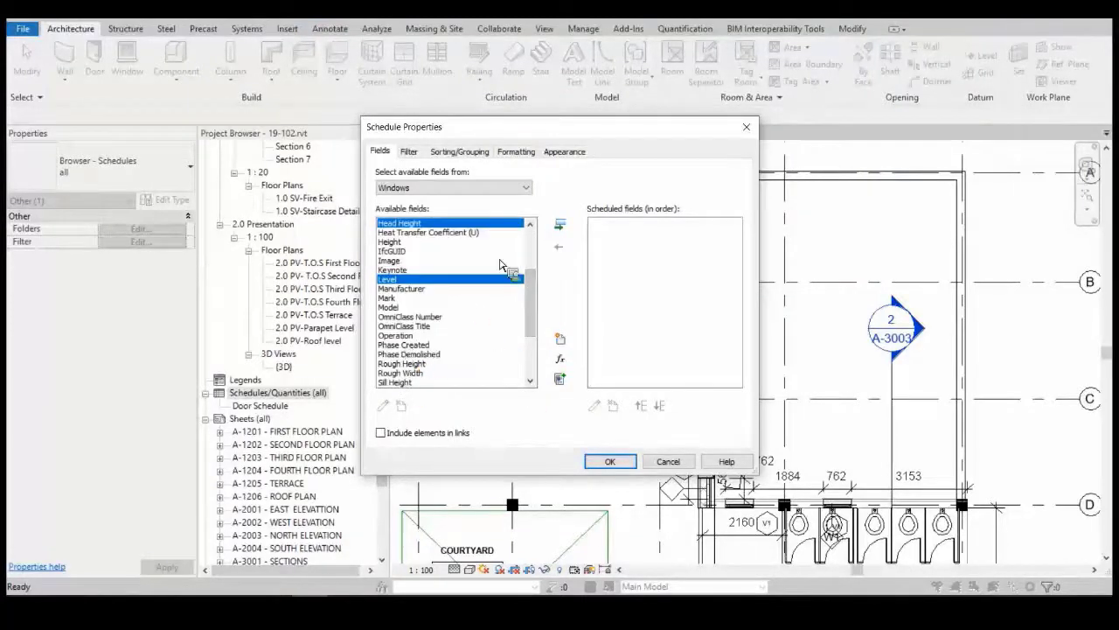
left_click(438, 382, "ctrl")
left_click(560, 225)
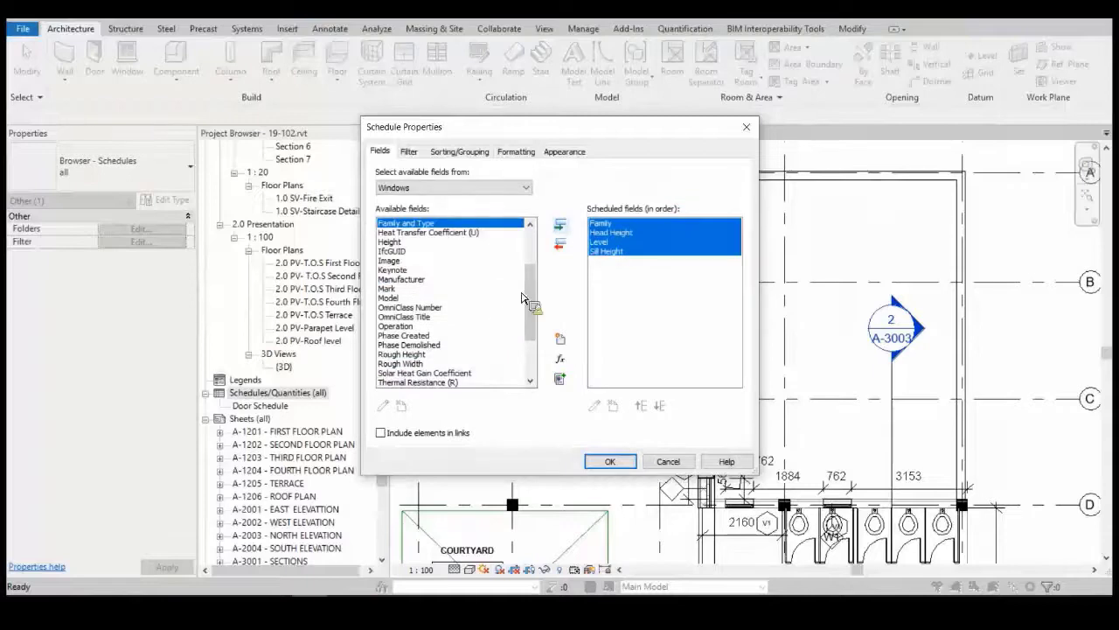
left_click(604, 243)
left_click(661, 405)
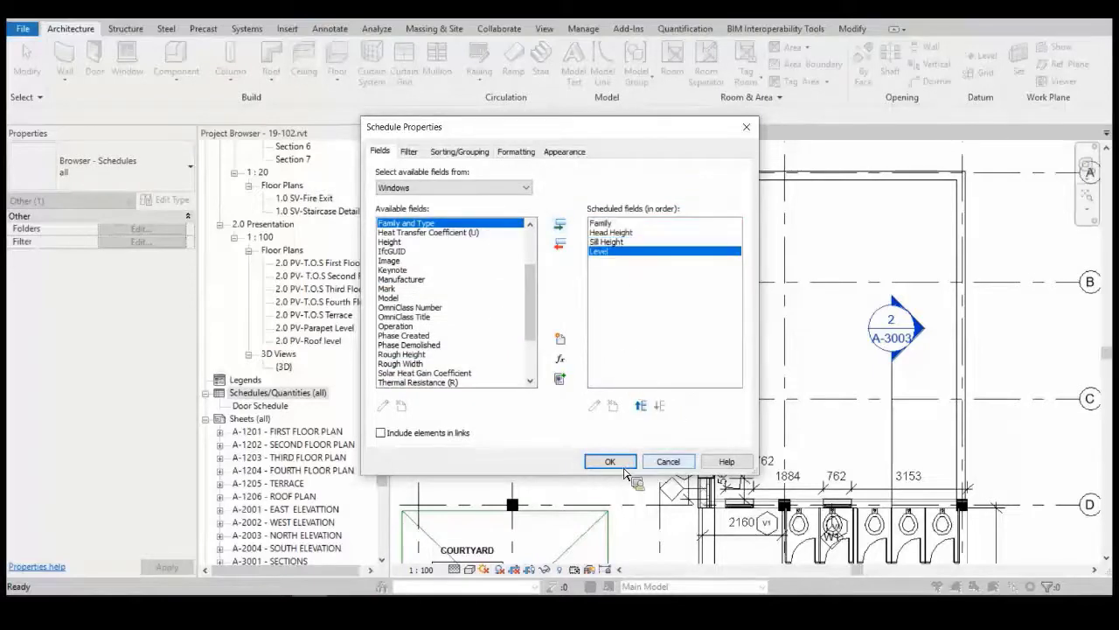
left_click(621, 463)
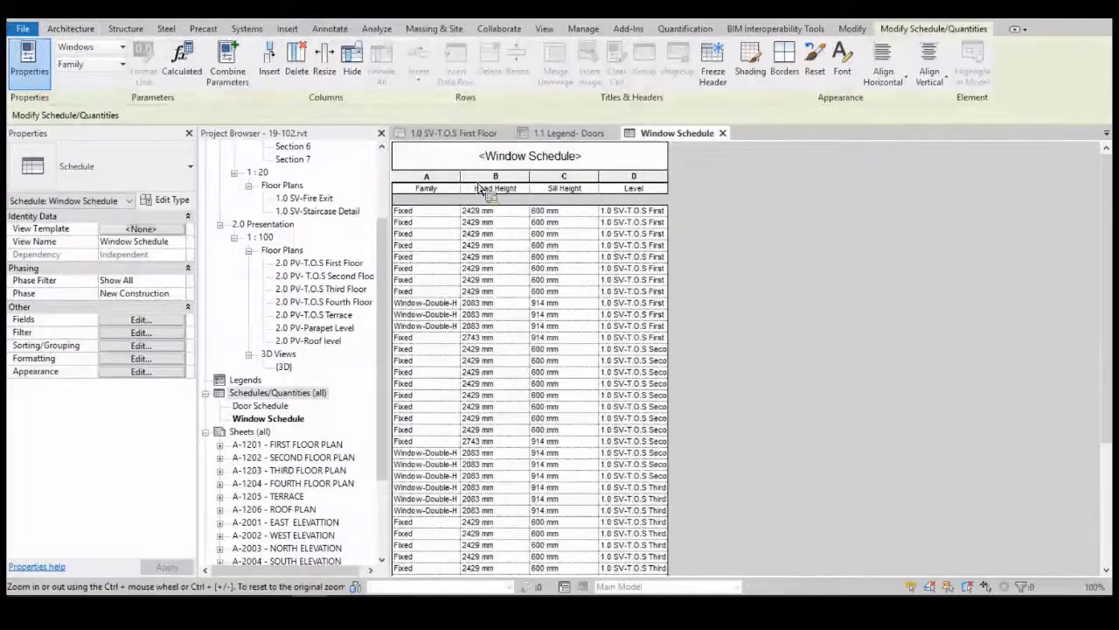
- Add the Phase Created and Phase Demolished fields to the end of the Window Schedule
left_click(269, 419)
left_click(139, 320)
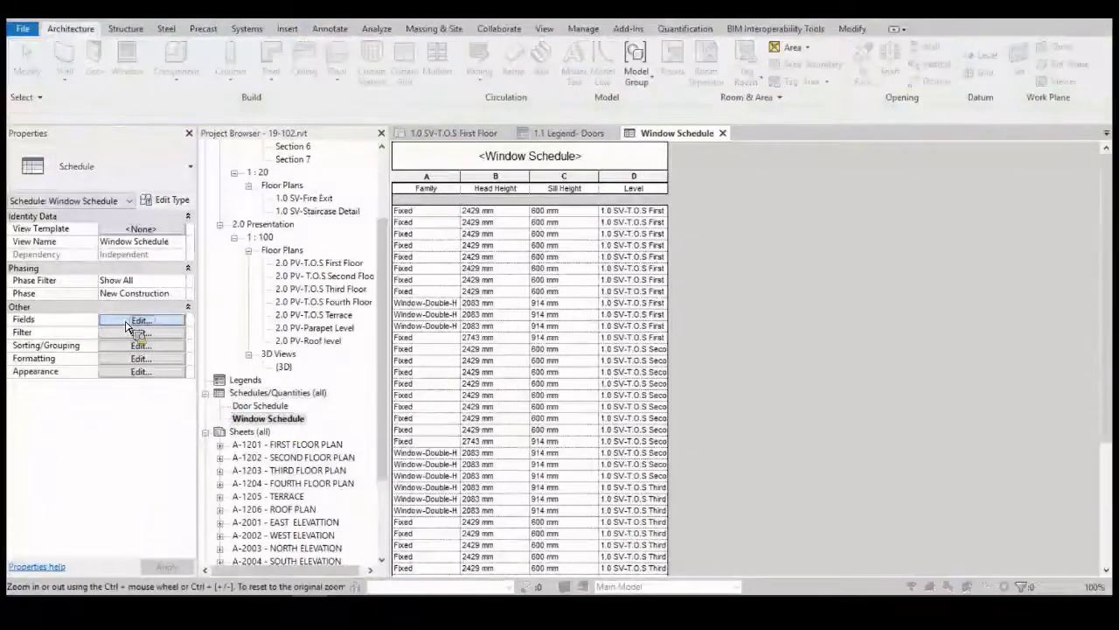
scroll(407, 328, "down", 5)
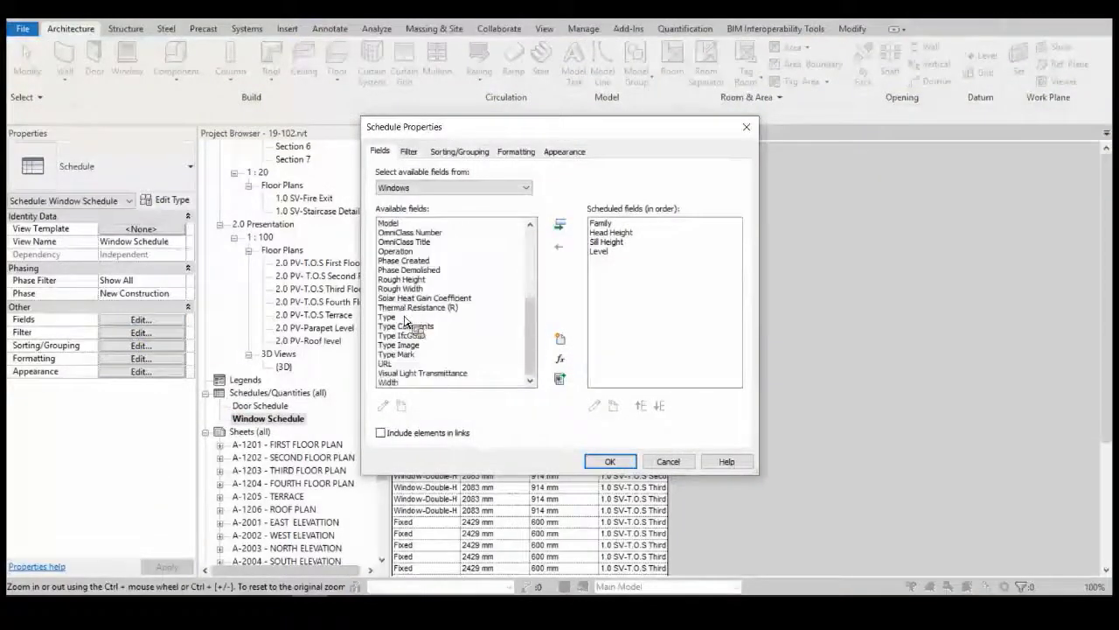
left_click(510, 261)
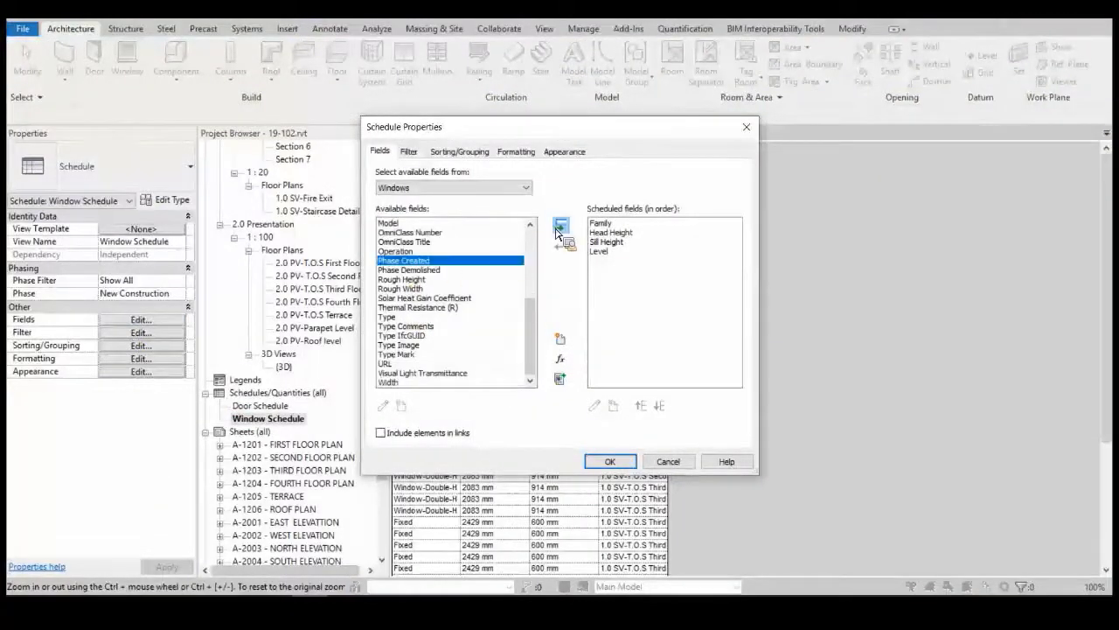
left_click(561, 226)
left_click_drag(426, 276, 581, 264)
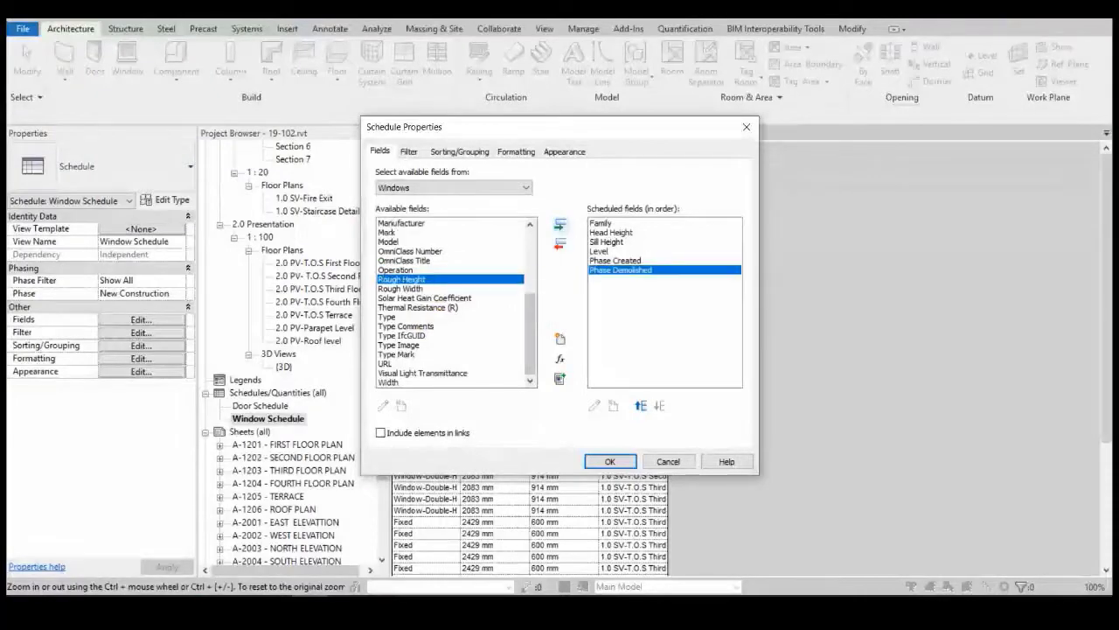
left_click(609, 461)
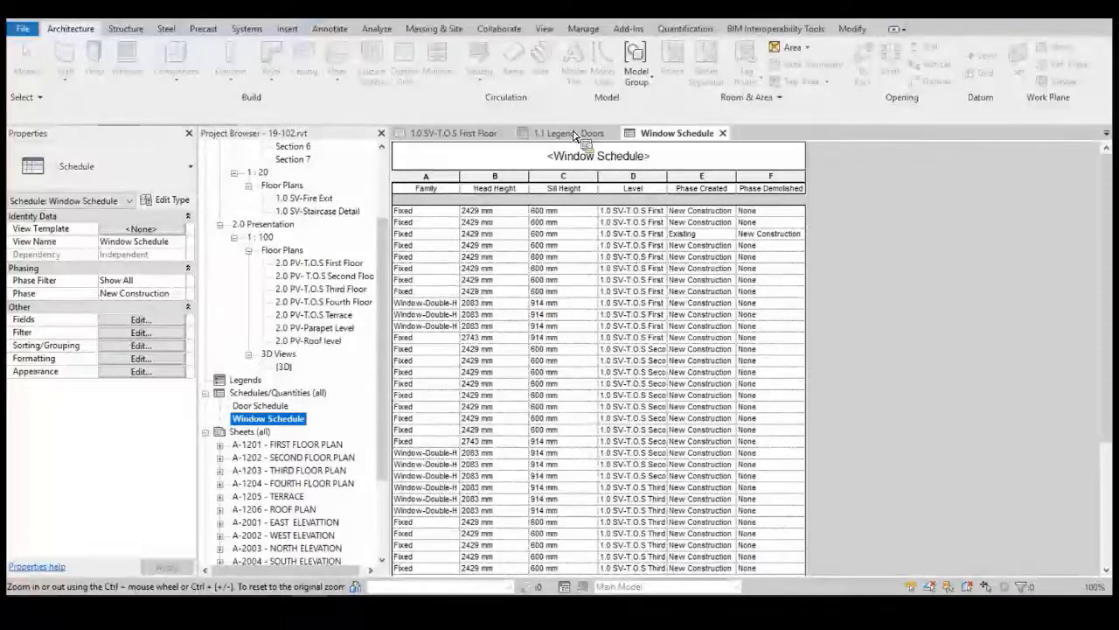
- Set all Fixed 60"x84" windows visible in the first floor plan to Phase Created Existing and Phase Demolished None, and return to the Window Schedule
left_click(462, 134)
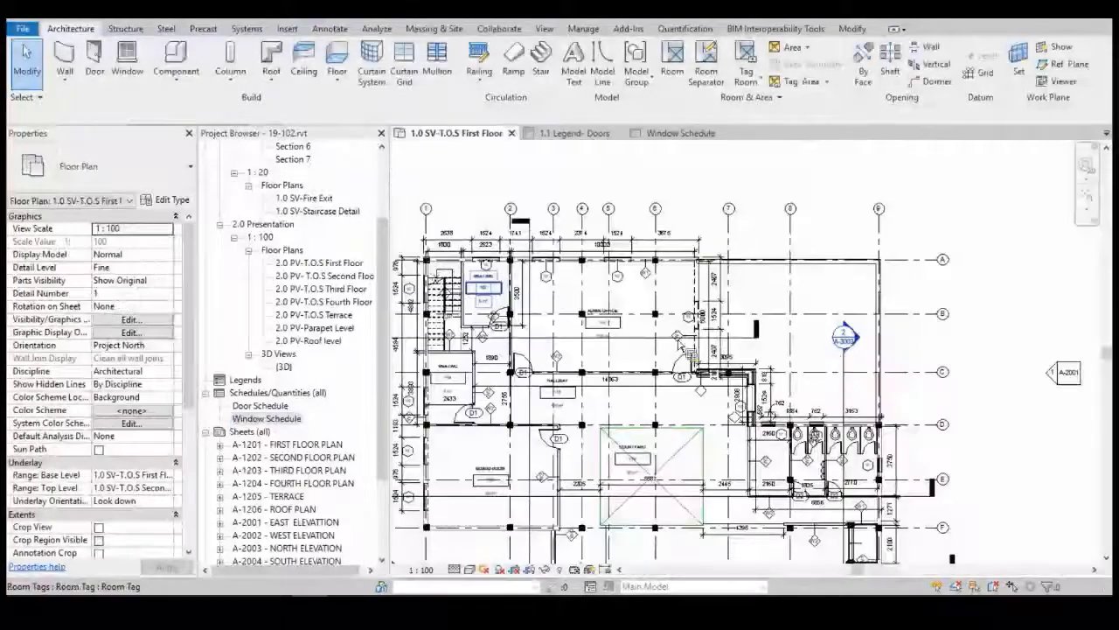
scroll(476, 278, "up", 4)
scroll(491, 234, "up", 1)
right_click(491, 233)
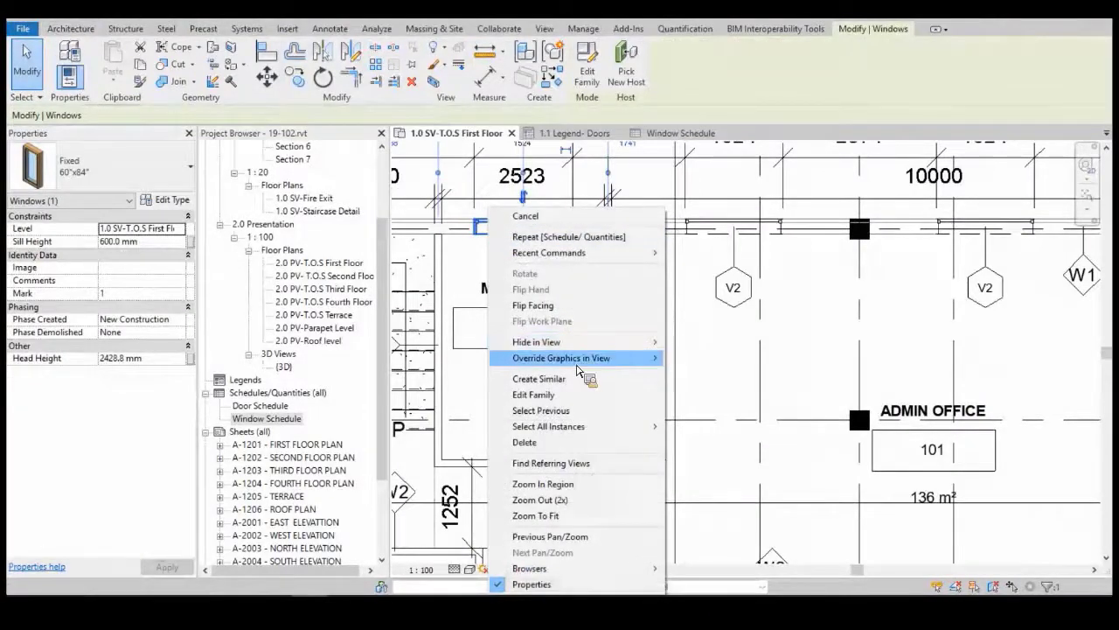
mouse_move(576, 364)
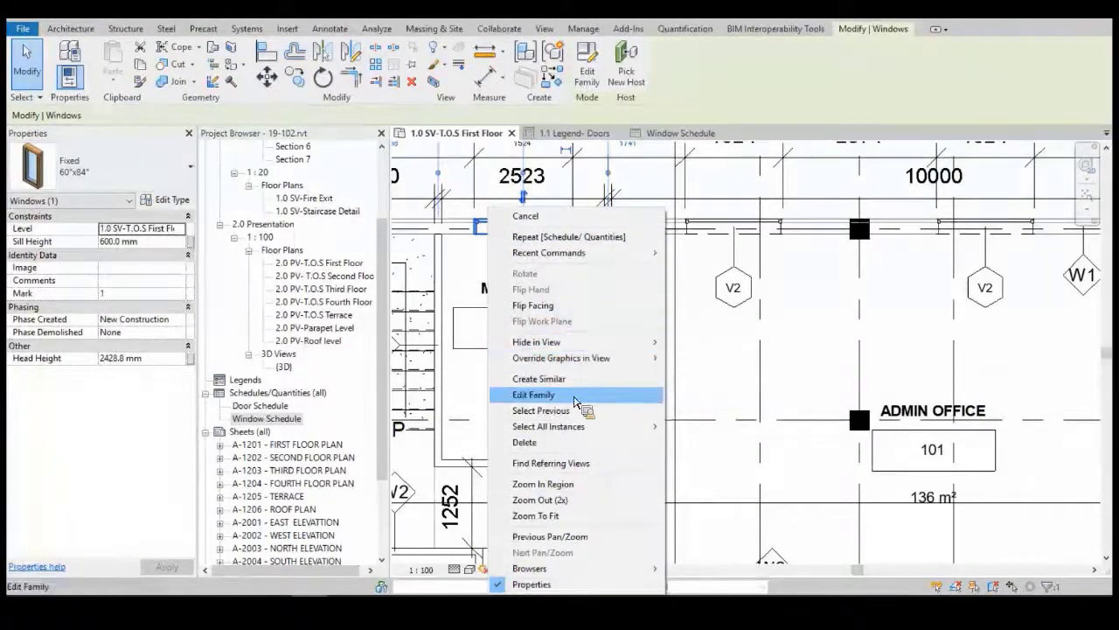
mouse_move(574, 428)
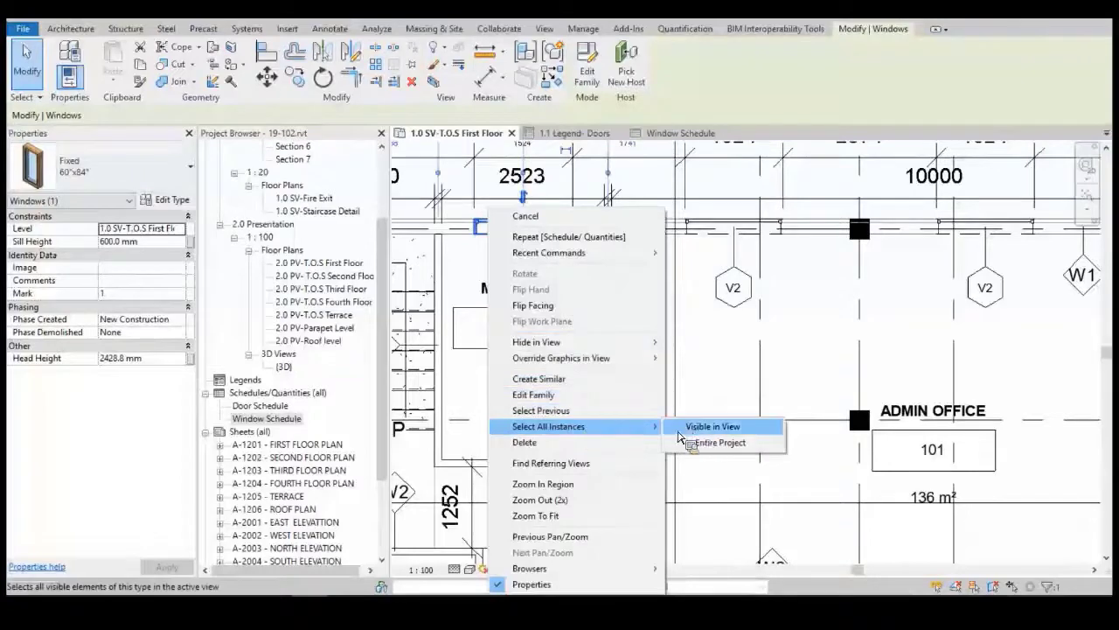
left_click(699, 427)
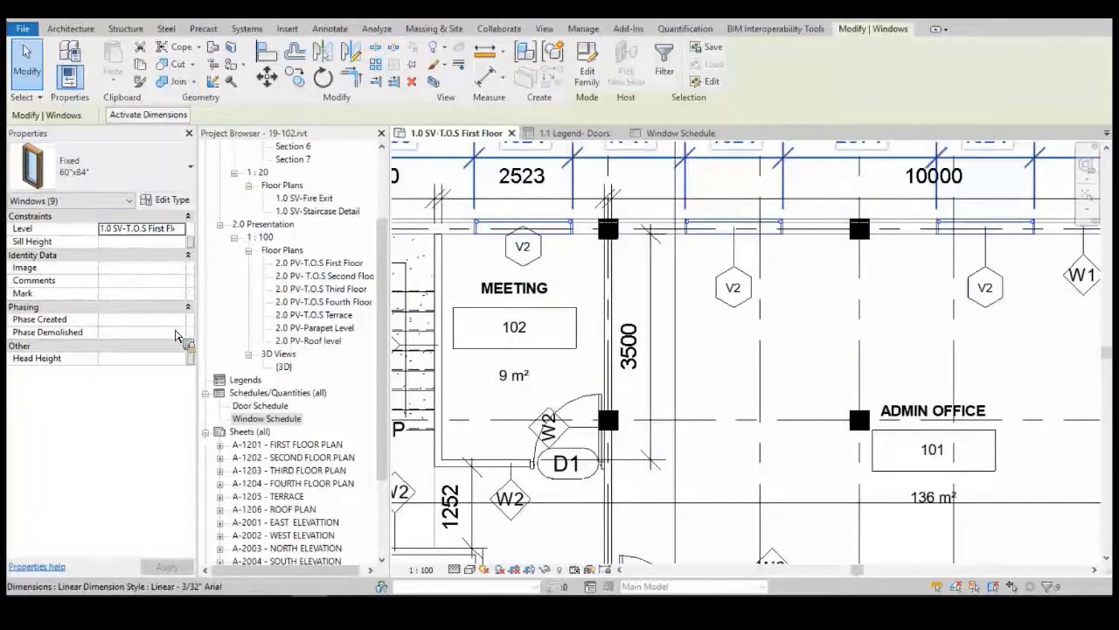
left_click(180, 320)
left_click(145, 334)
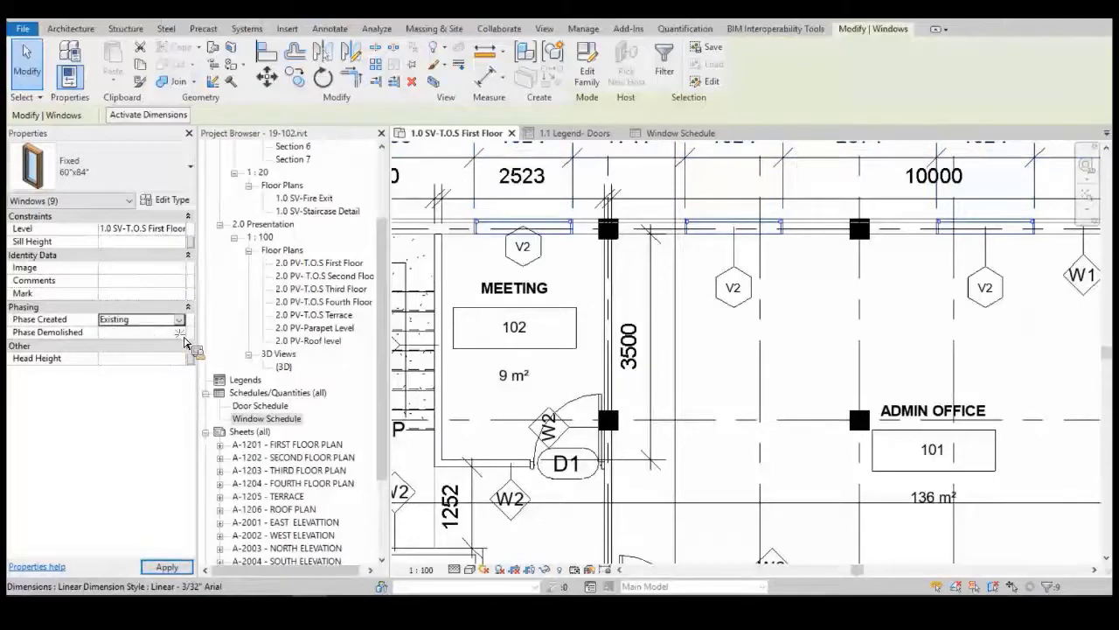
left_click(179, 332)
left_click(112, 368)
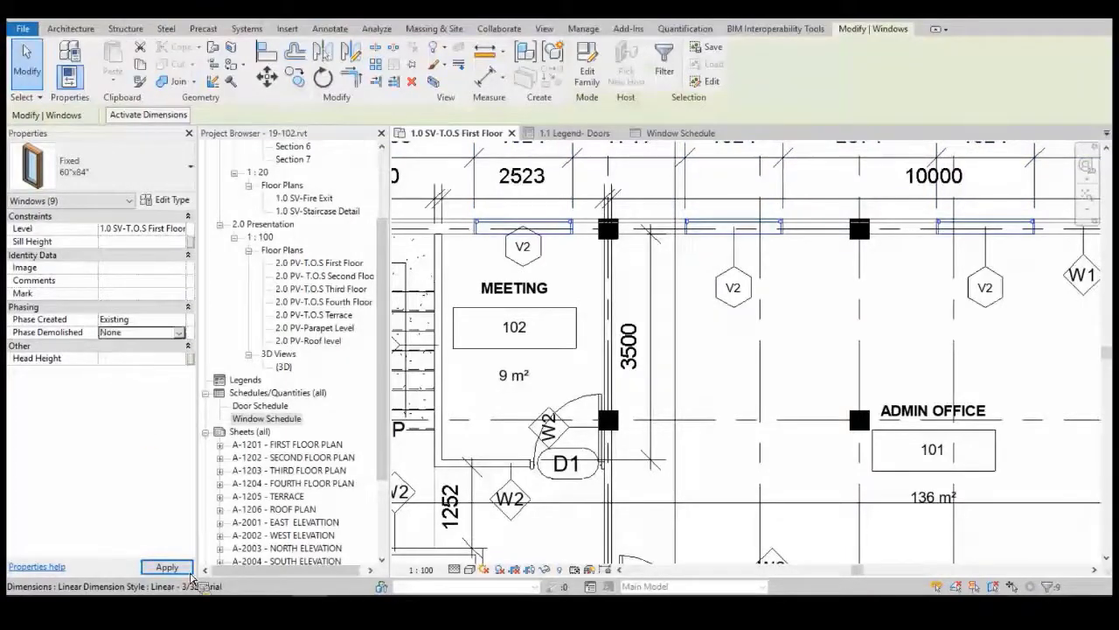
left_click(168, 567)
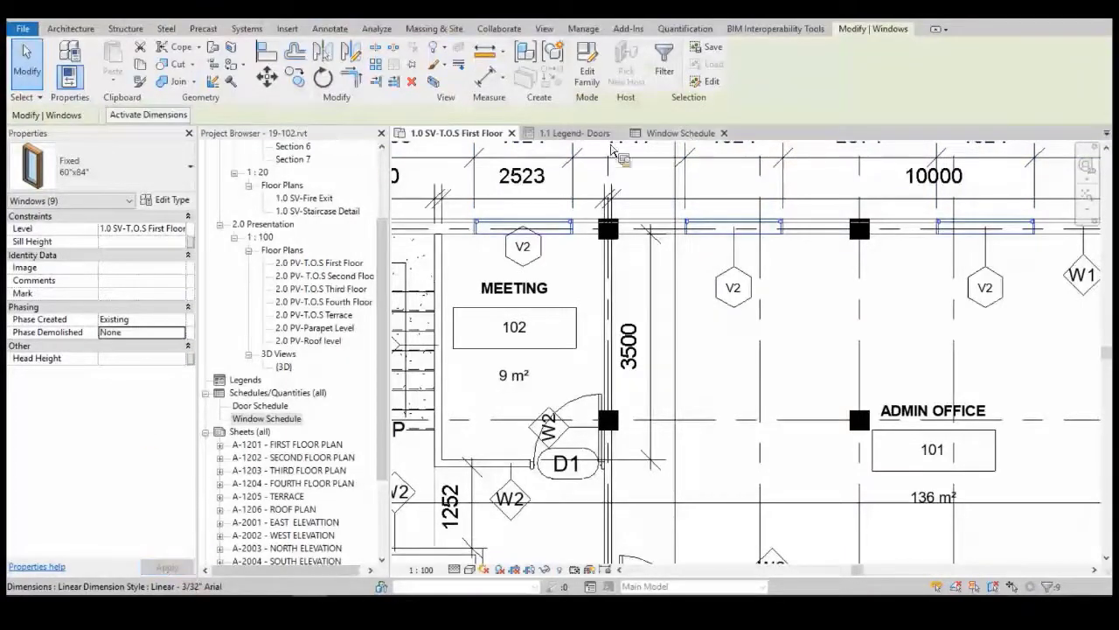
left_click(687, 133)
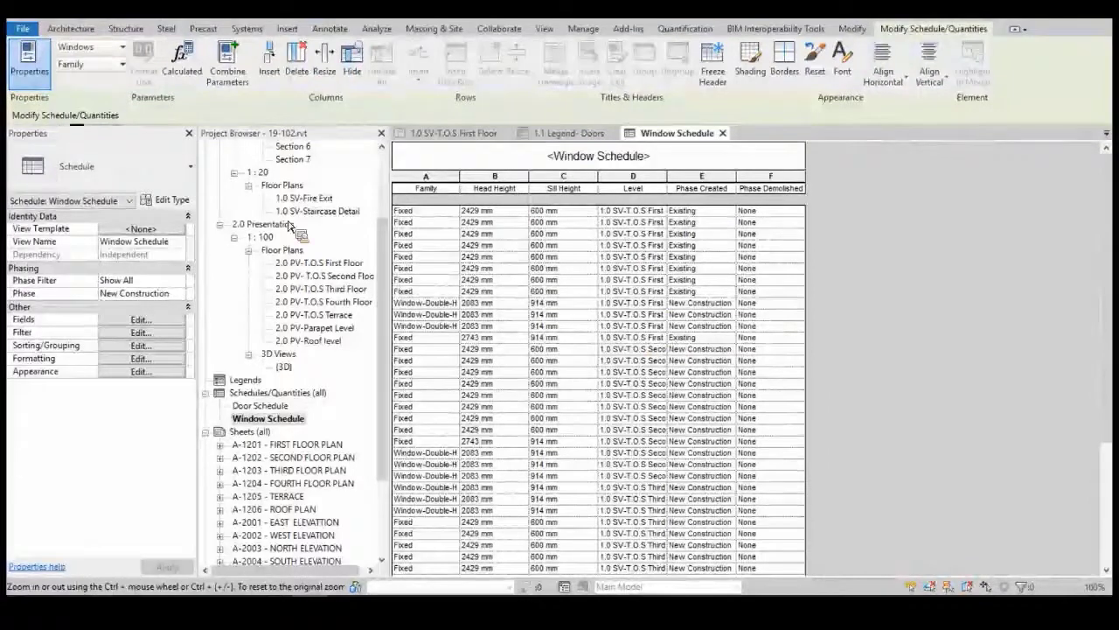
- Sort the Window Schedule by Level in ascending order with a header for each level
left_click(141, 346)
left_click(516, 175)
left_click(476, 225)
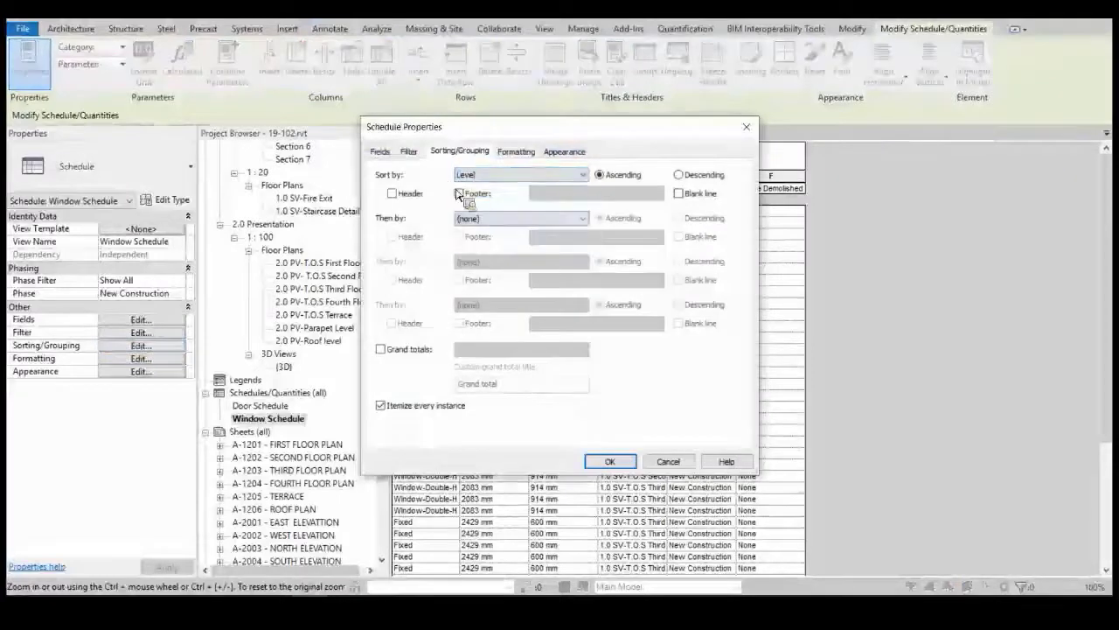
left_click(393, 194)
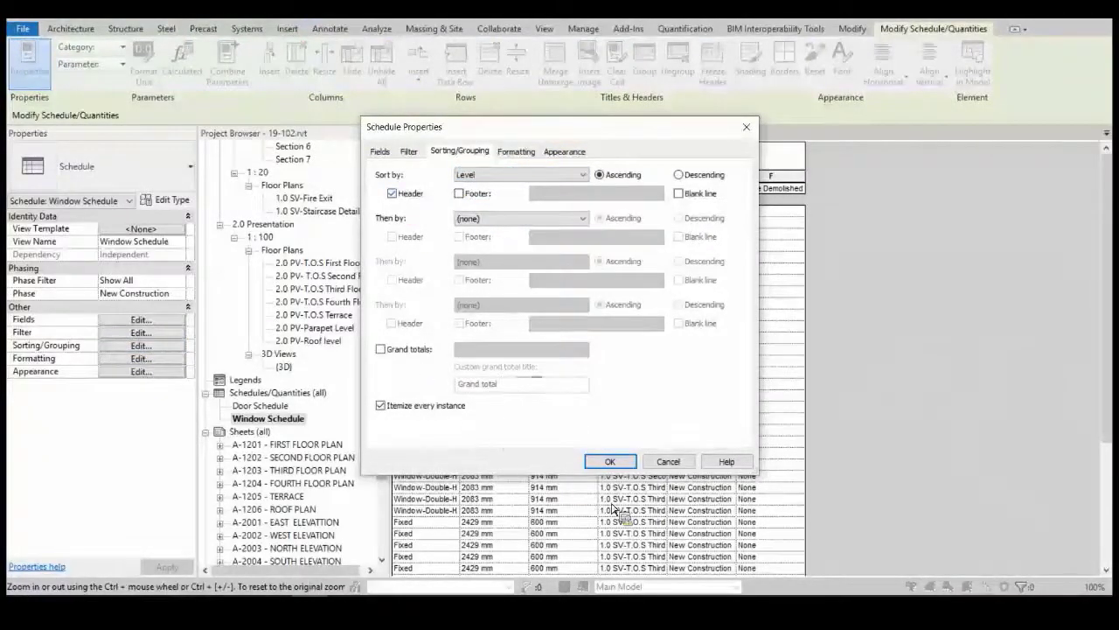
left_click(610, 461)
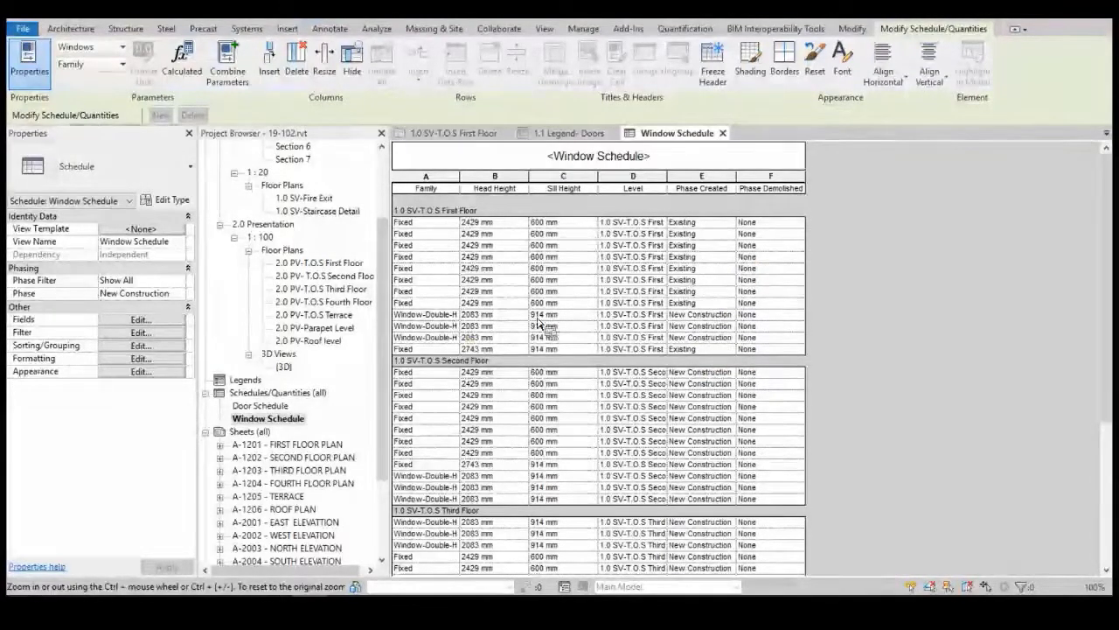
- Highlight the last 600 mm sill Fixed window of the first floor group in the model, set its Phase Demolished to New Construction, and return to the Window Schedule
left_click(447, 314)
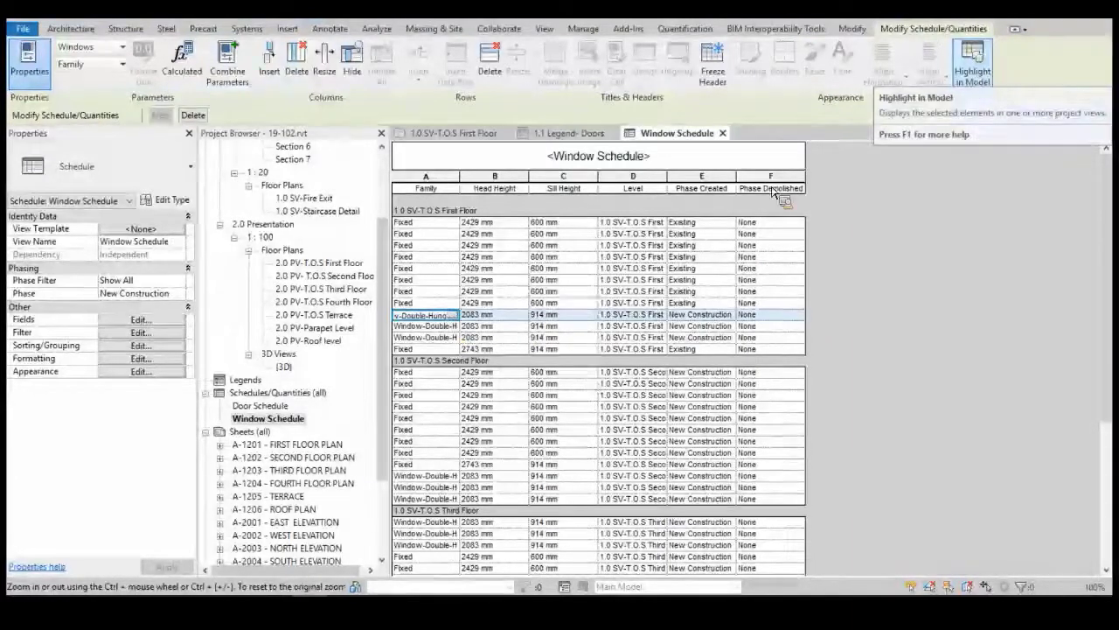
left_click(418, 304)
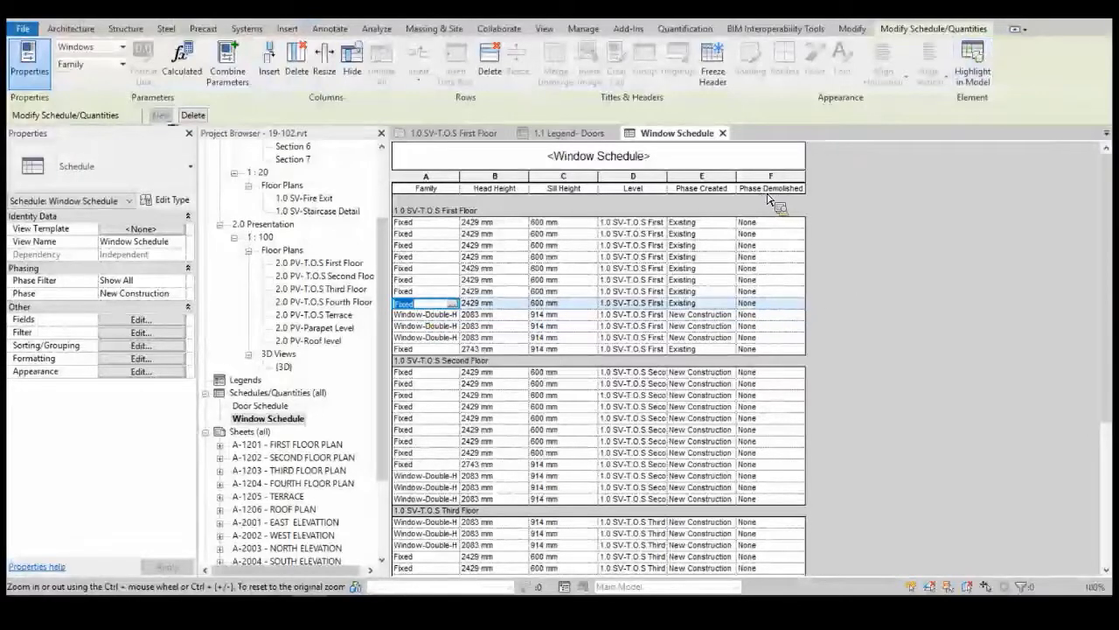
left_click(973, 70)
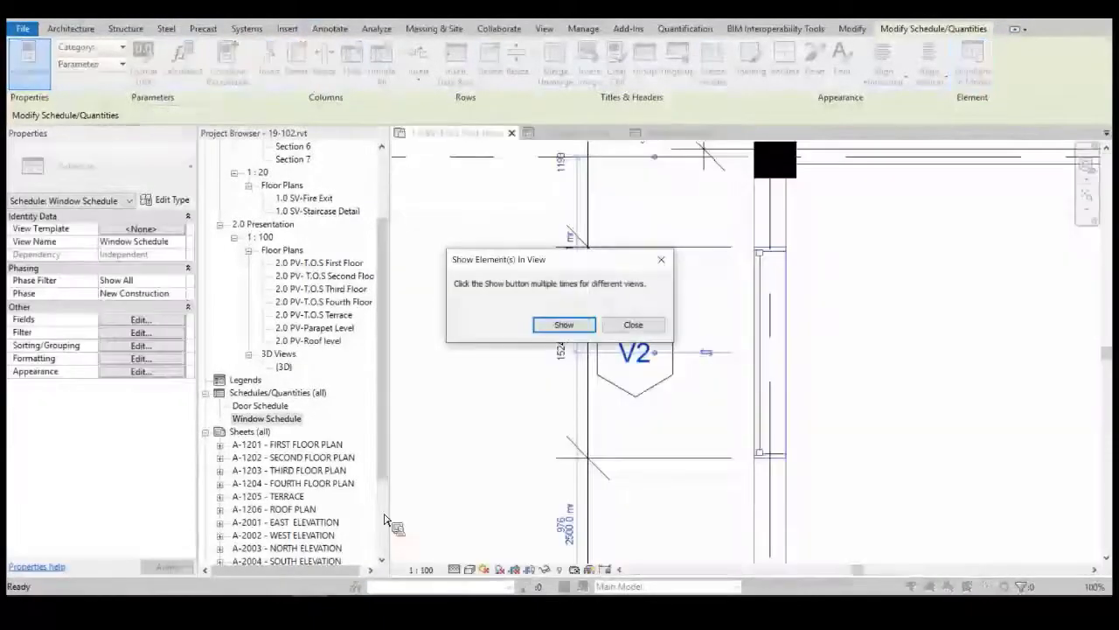
left_click(631, 324)
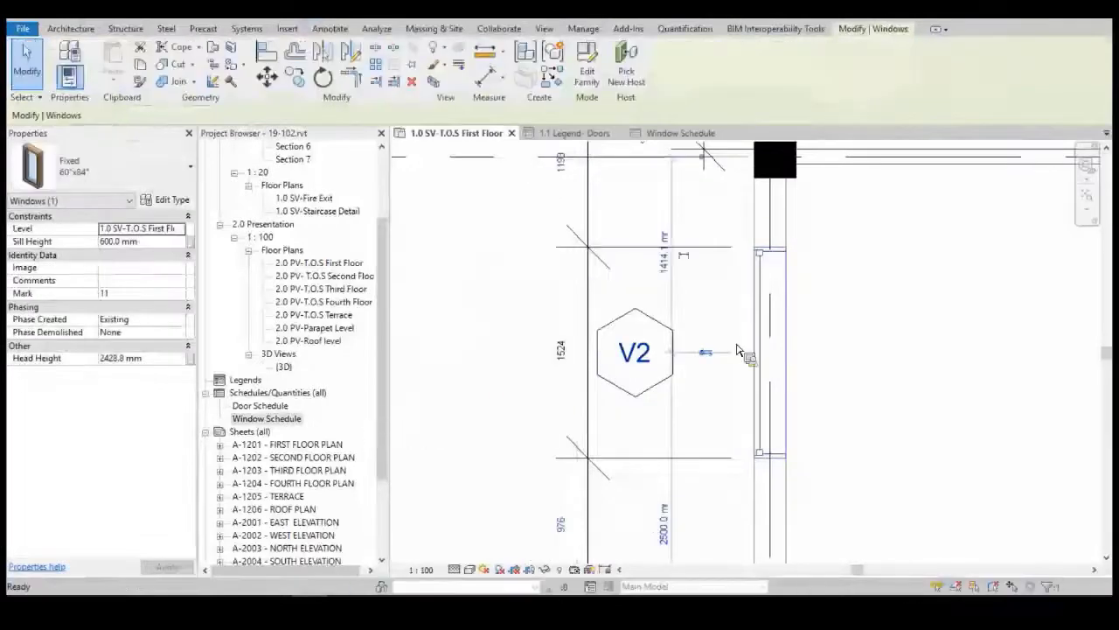
left_click(180, 332)
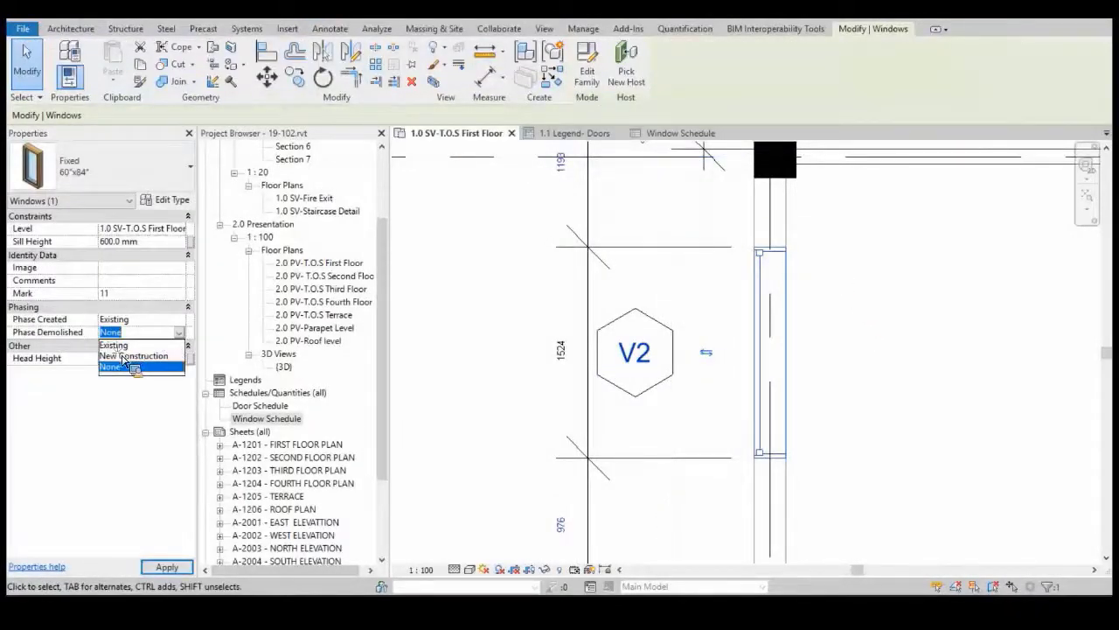
left_click(125, 356)
left_click(167, 567)
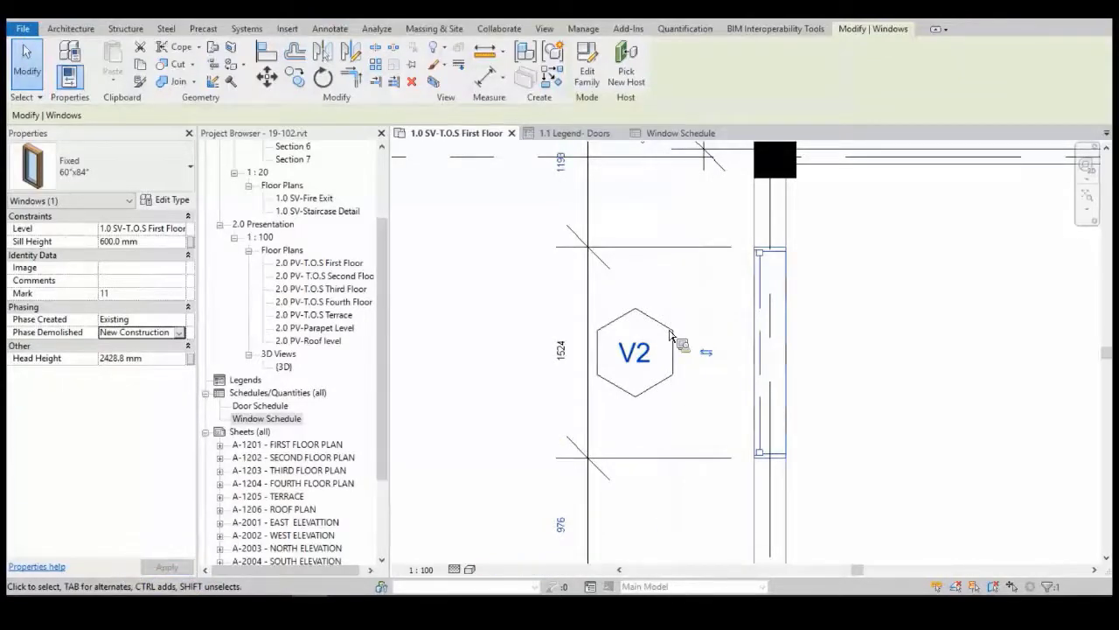
left_click(680, 133)
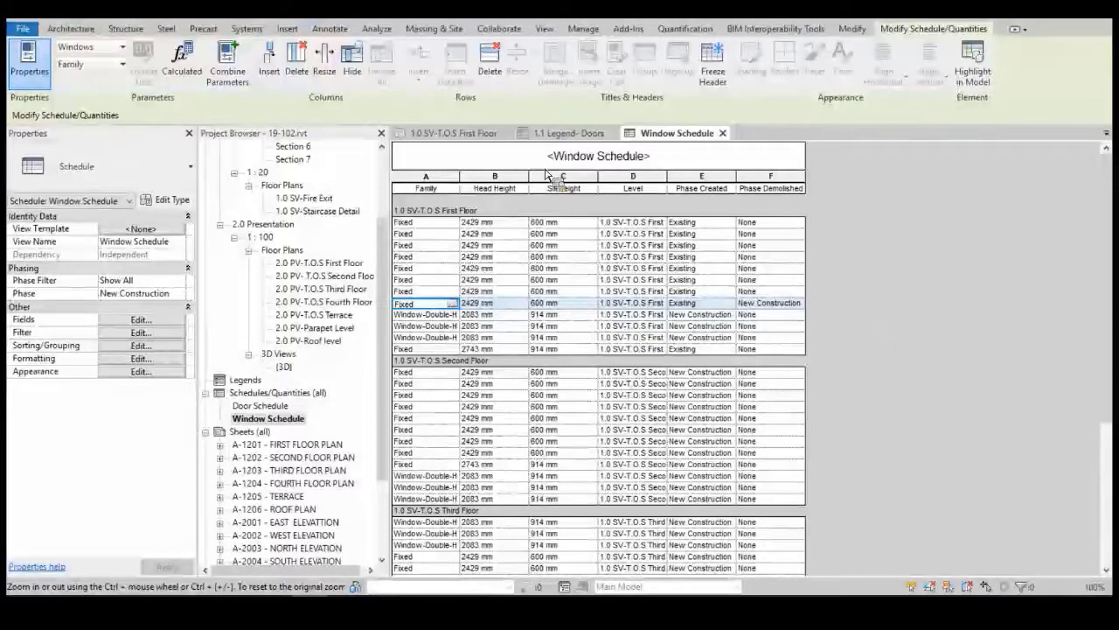
- Examine the overall first floor plan and the area around the courtyard and board room
left_click(450, 133)
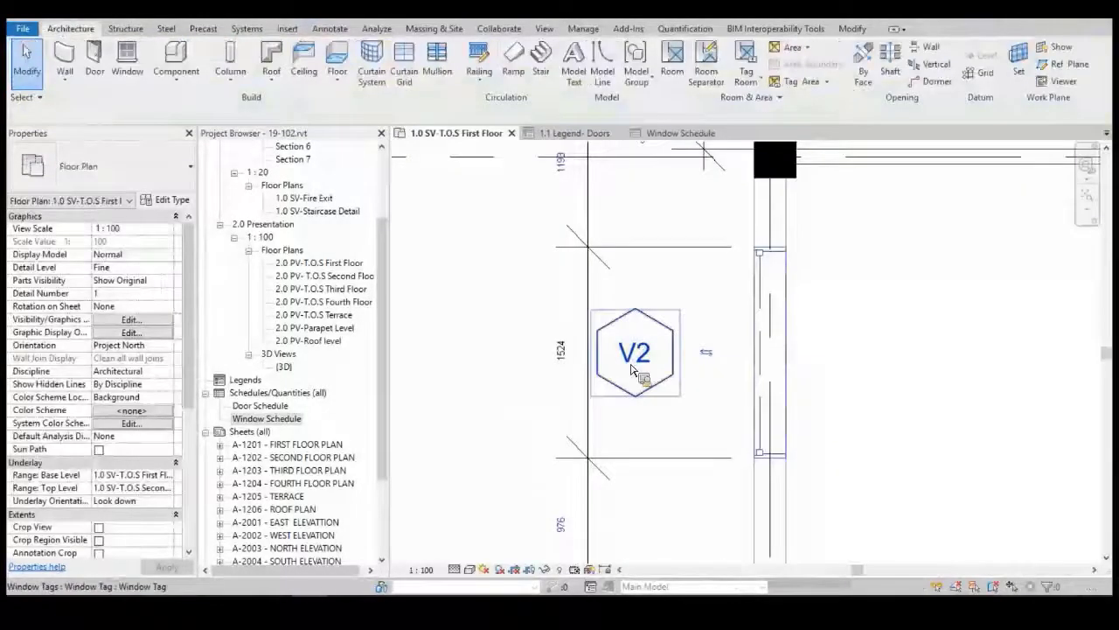
scroll(631, 371, "down", 5)
scroll(631, 371, "down", 2)
scroll(577, 341, "down", 2)
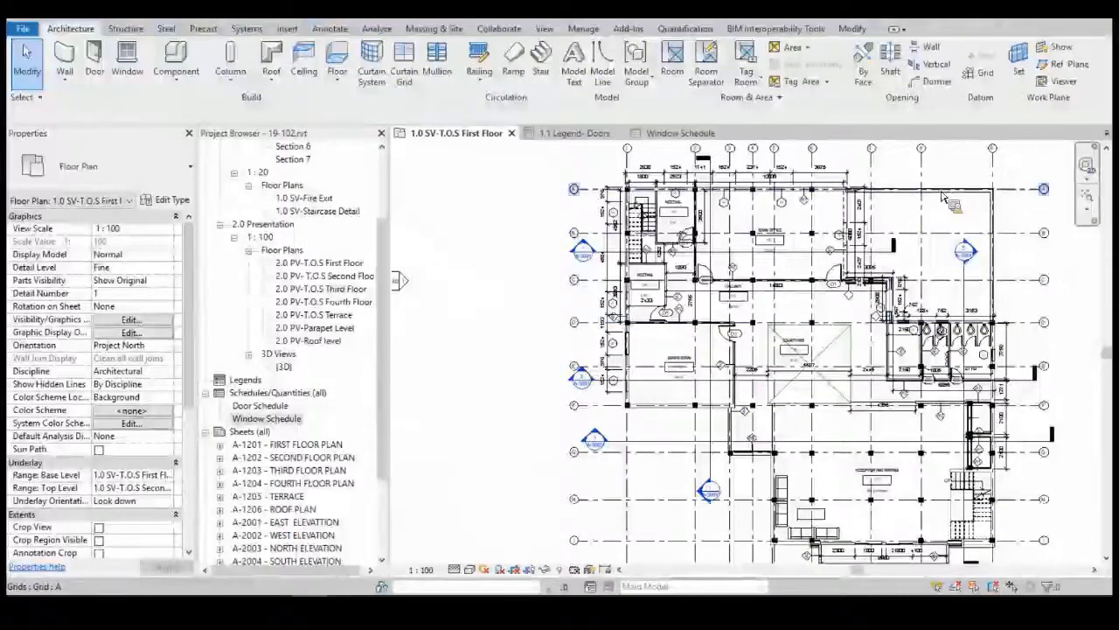
left_click(920, 440)
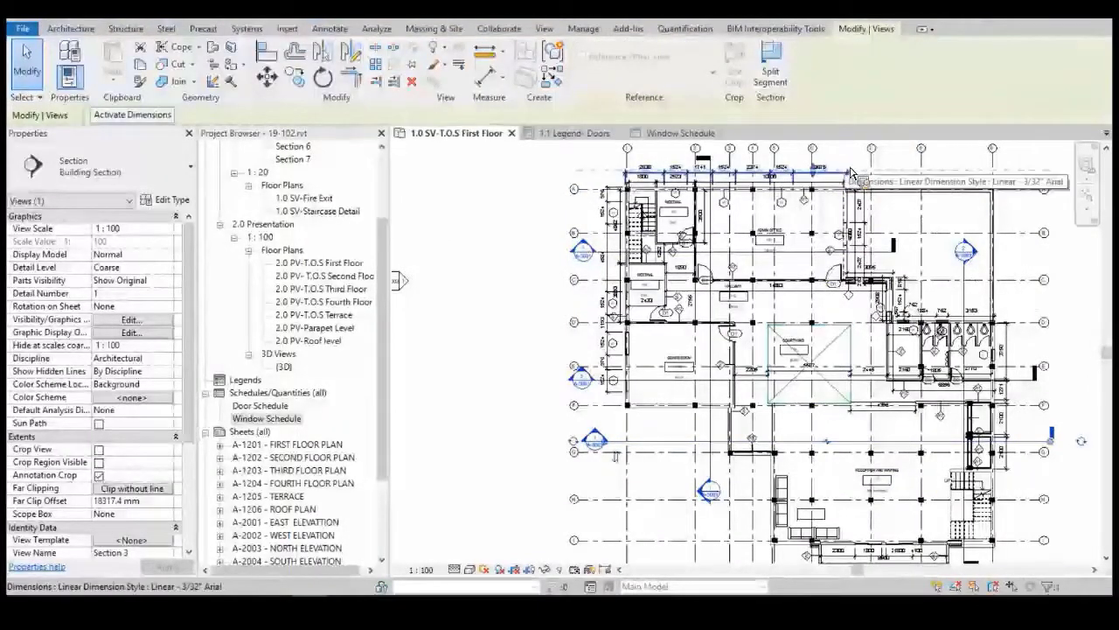
scroll(1049, 263, "up", 2)
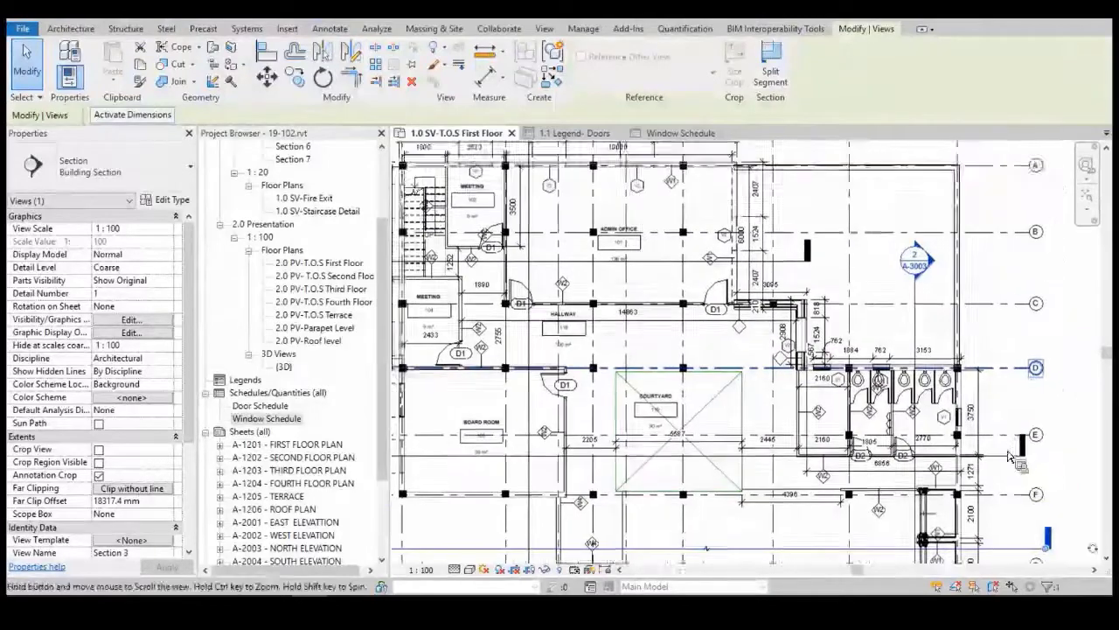
scroll(873, 225, "down", 2)
scroll(710, 168, "down", 1)
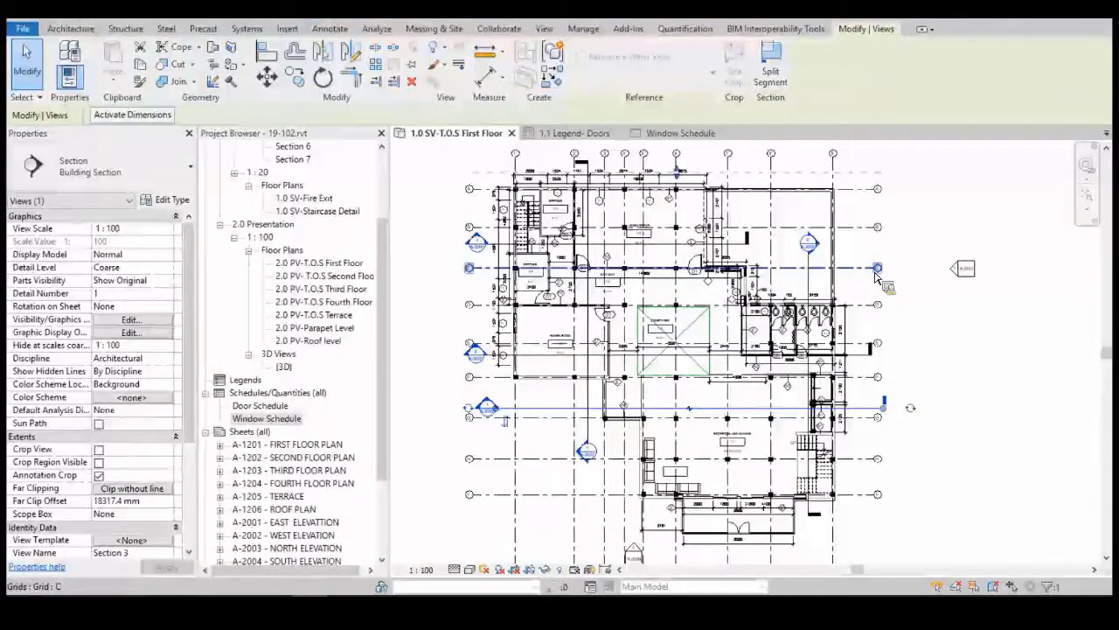
scroll(616, 331, "up", 5)
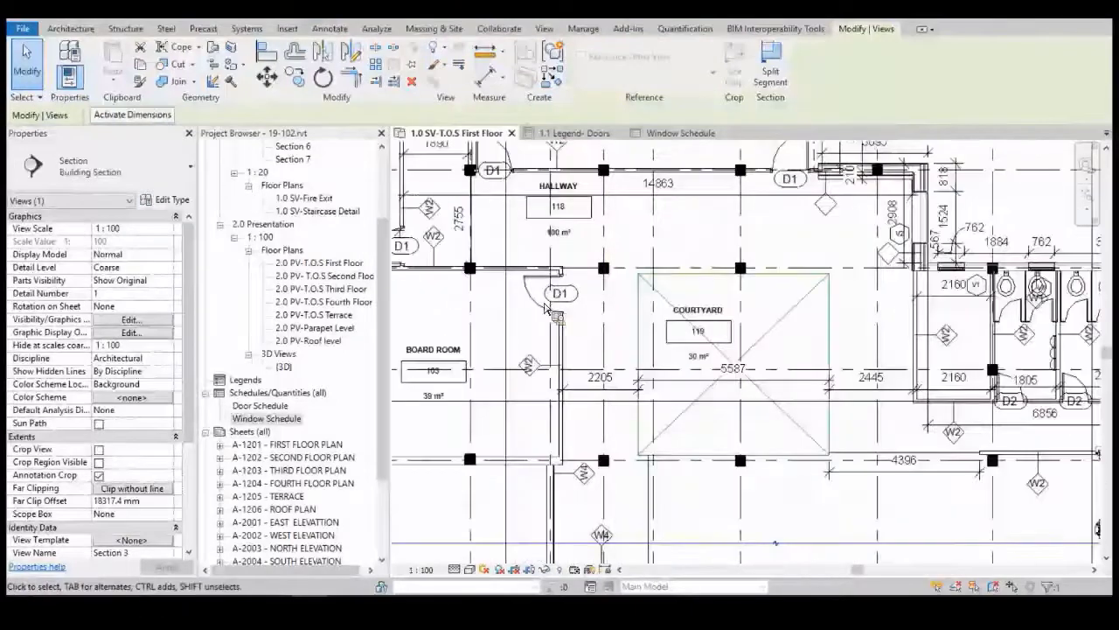
- Open the Door Schedule and highlight all 30" x 80" doors in the model from their schedule row
double_click(274, 405)
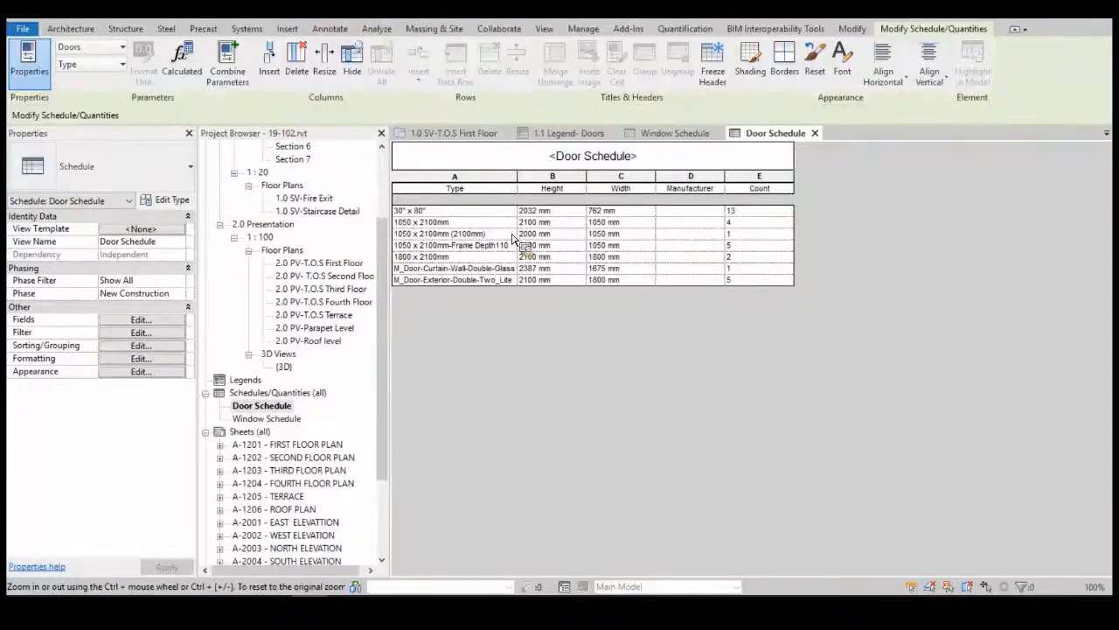
left_click(454, 214)
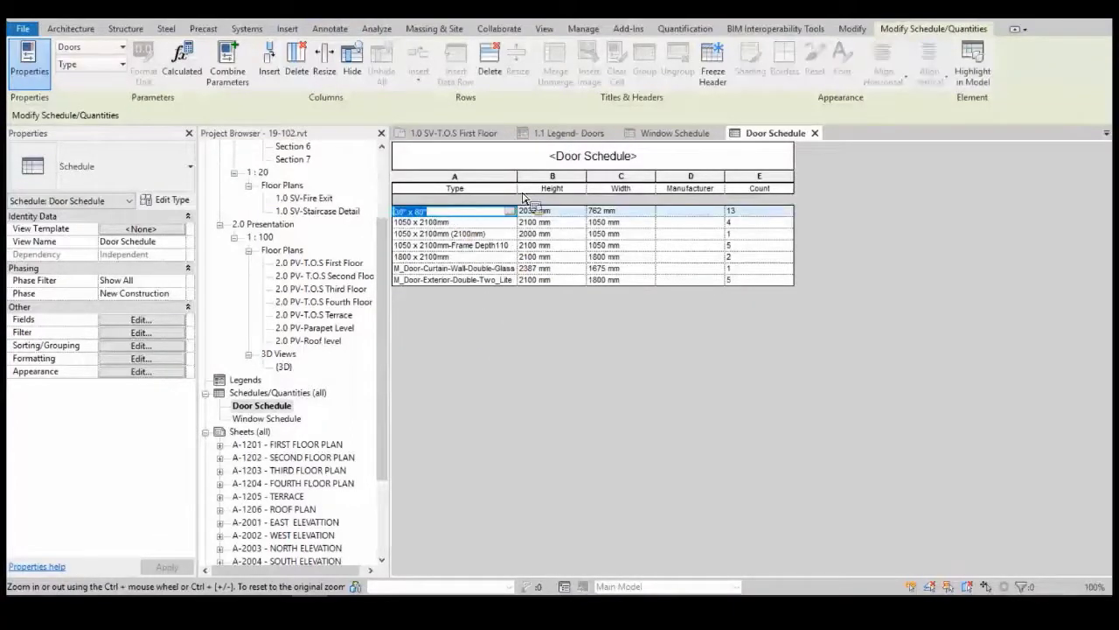
left_click(973, 70)
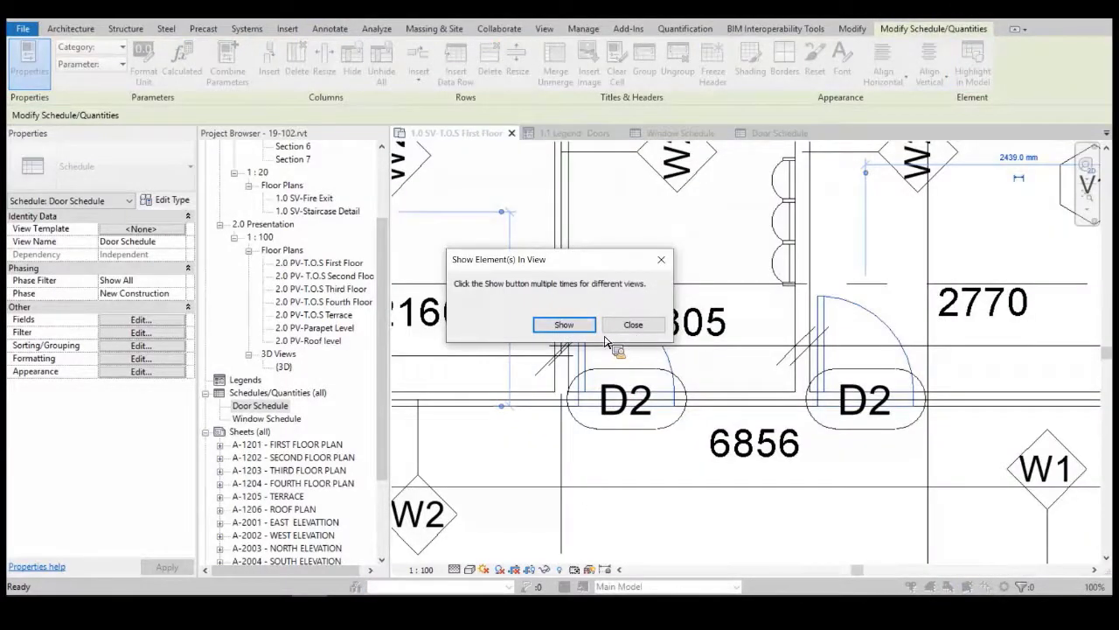
left_click(582, 327)
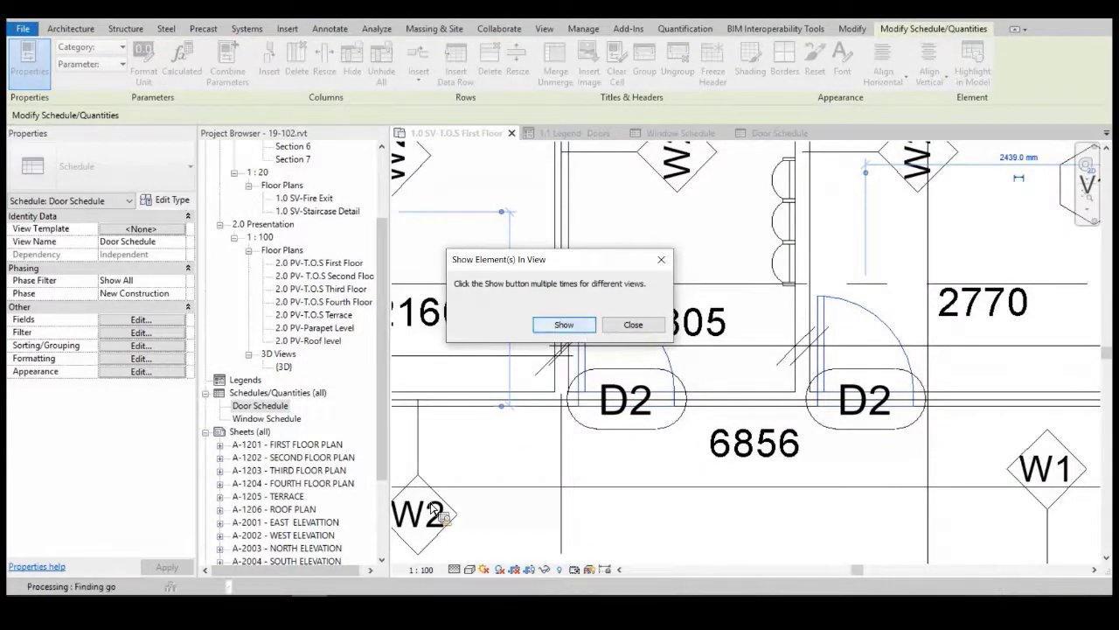
left_click(590, 328)
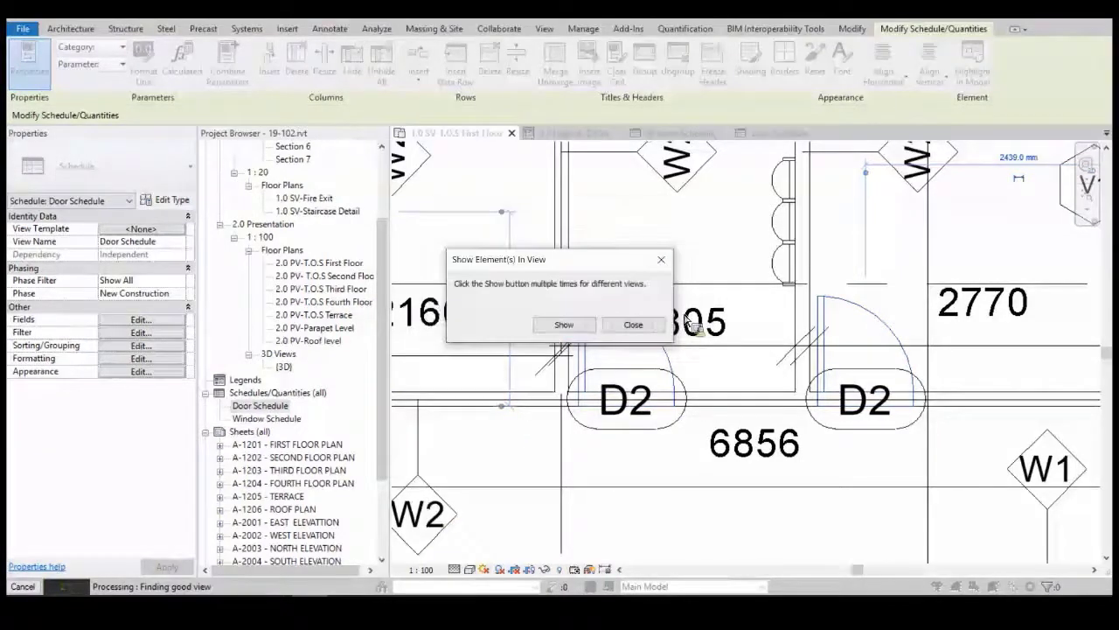
left_click(637, 329)
left_click(904, 133)
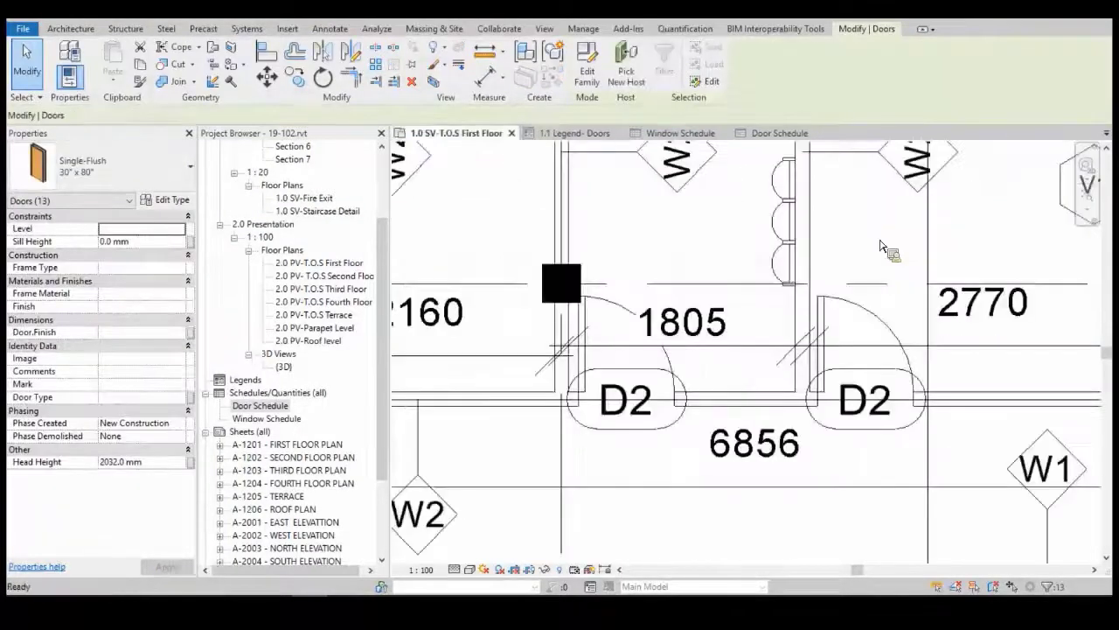
left_click(785, 133)
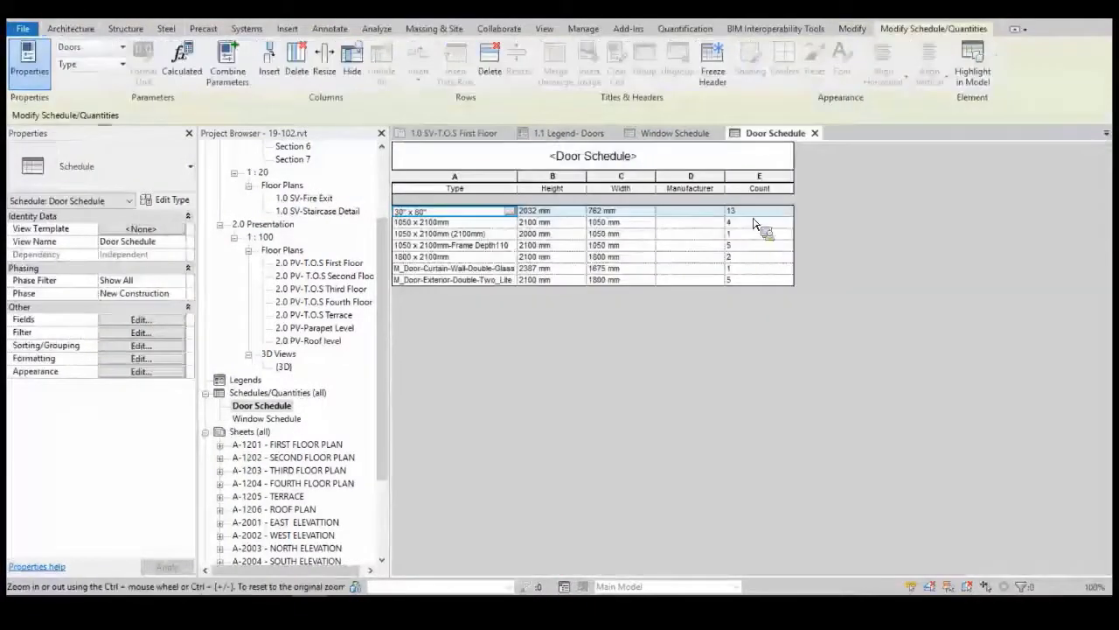
left_click(972, 66)
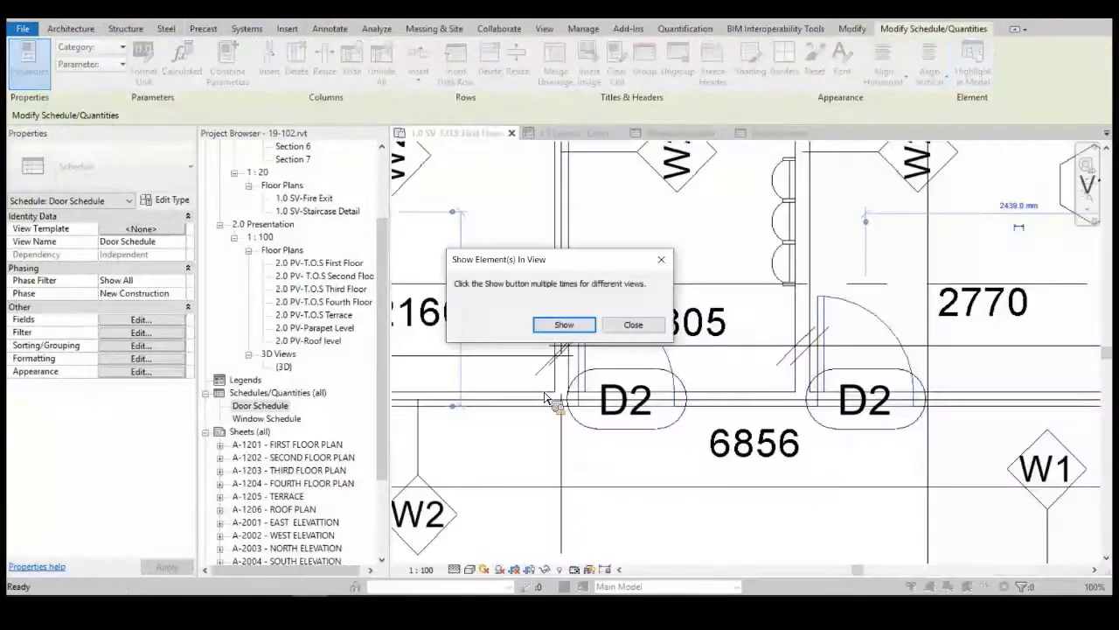
left_click(612, 324)
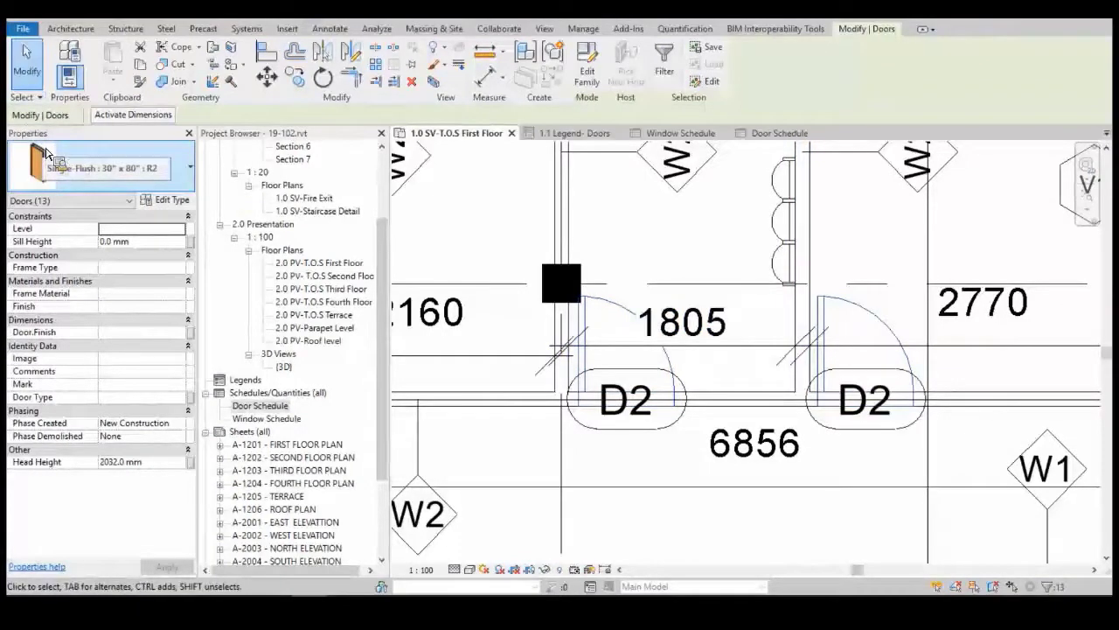
- Select all Single-Flush 30" x 80" door instances in the entire project and change their type to M_Door-Passage-Single-Two_Lite_Narrow 1050 x 2100mm
mouse_move(48, 154)
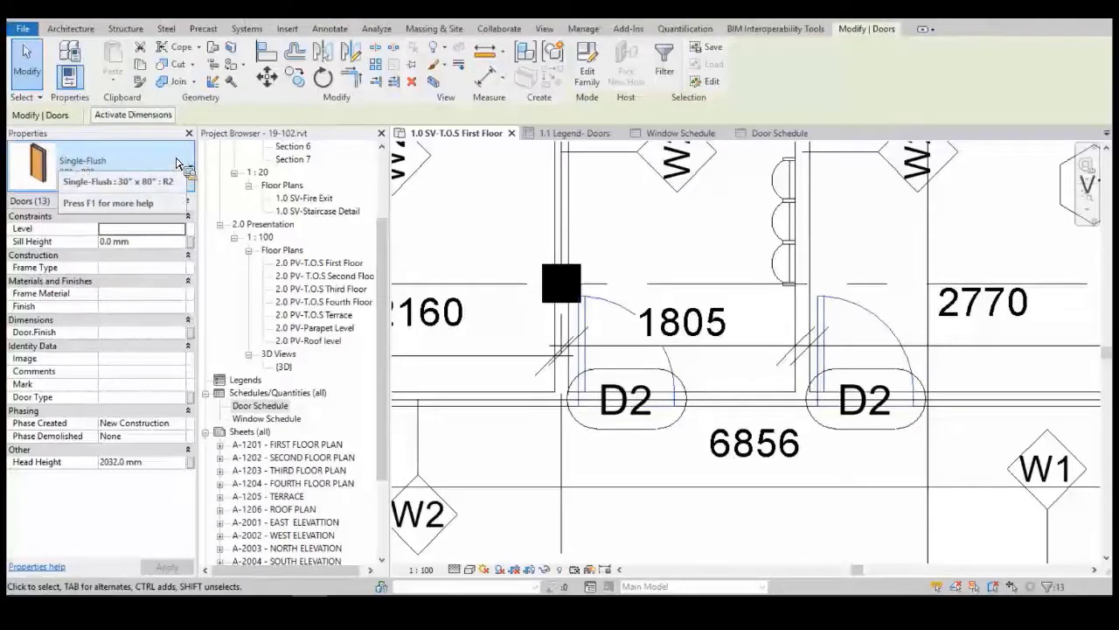
mouse_move(176, 164)
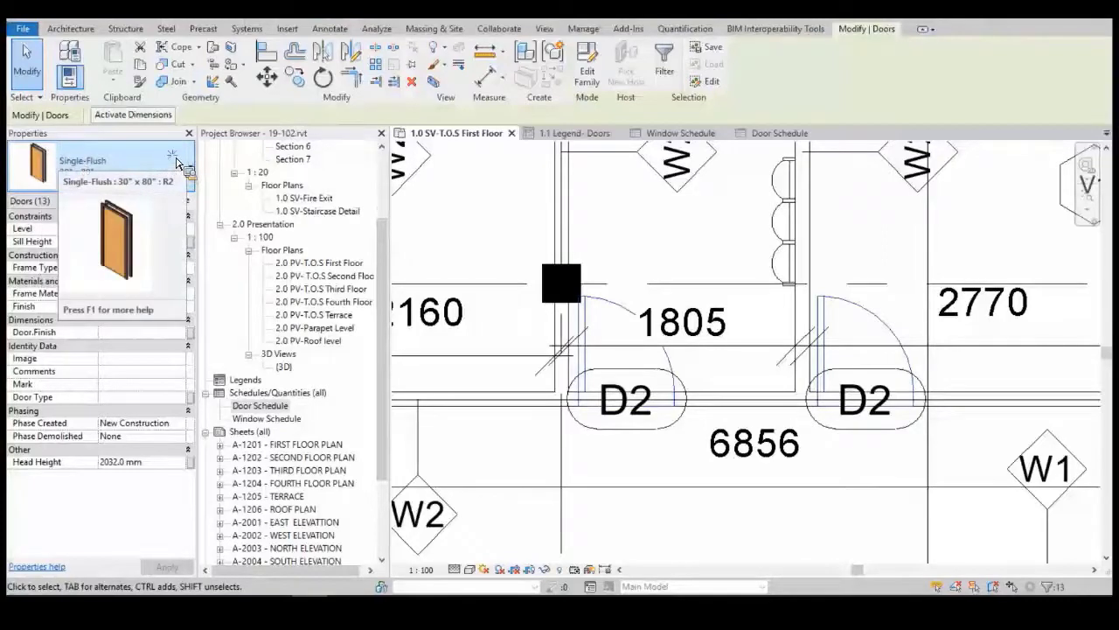
left_click(176, 161)
left_click(176, 160)
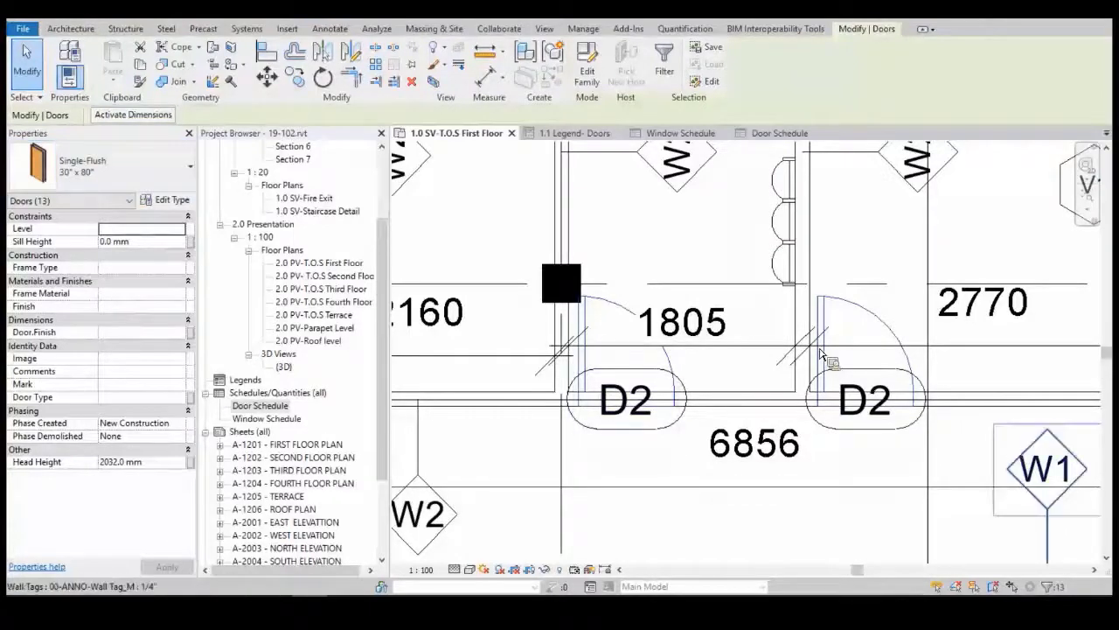
right_click(647, 325)
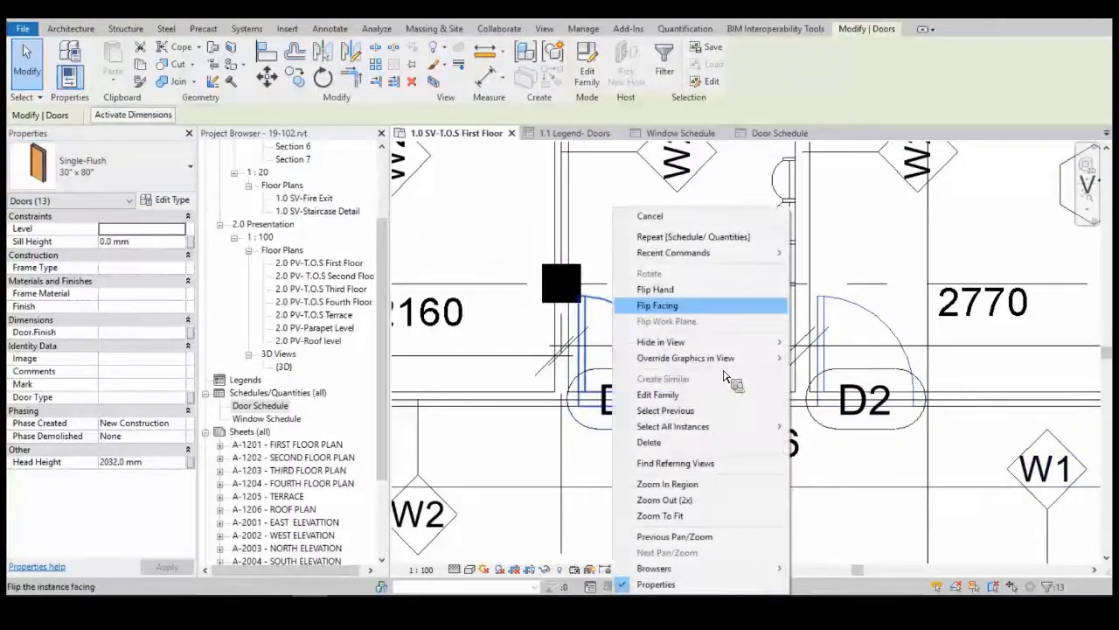
mouse_move(749, 427)
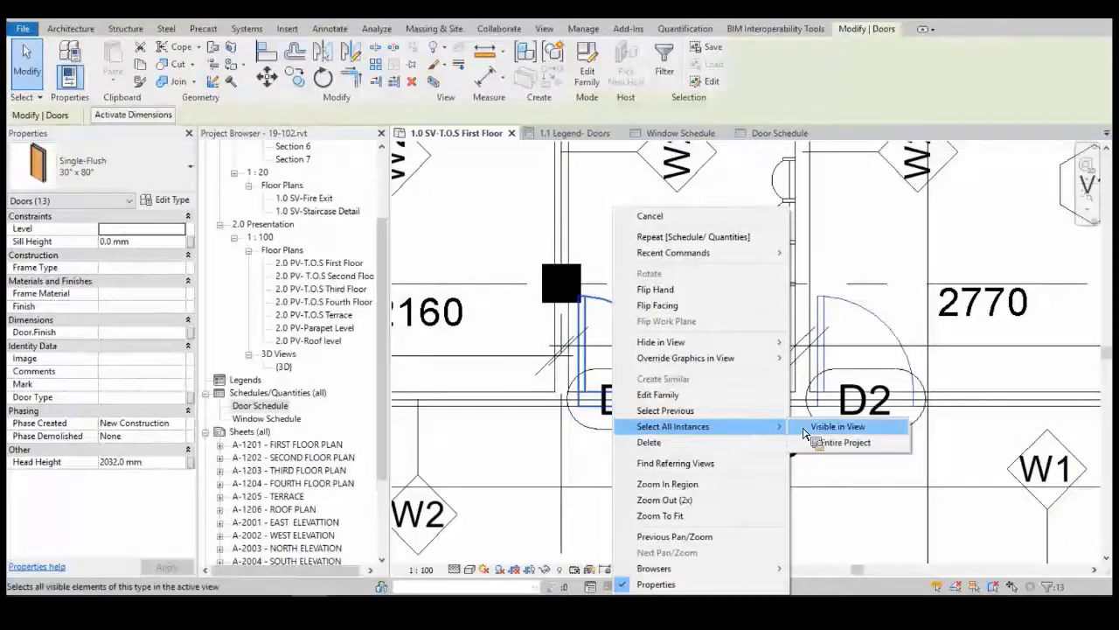
left_click(842, 444)
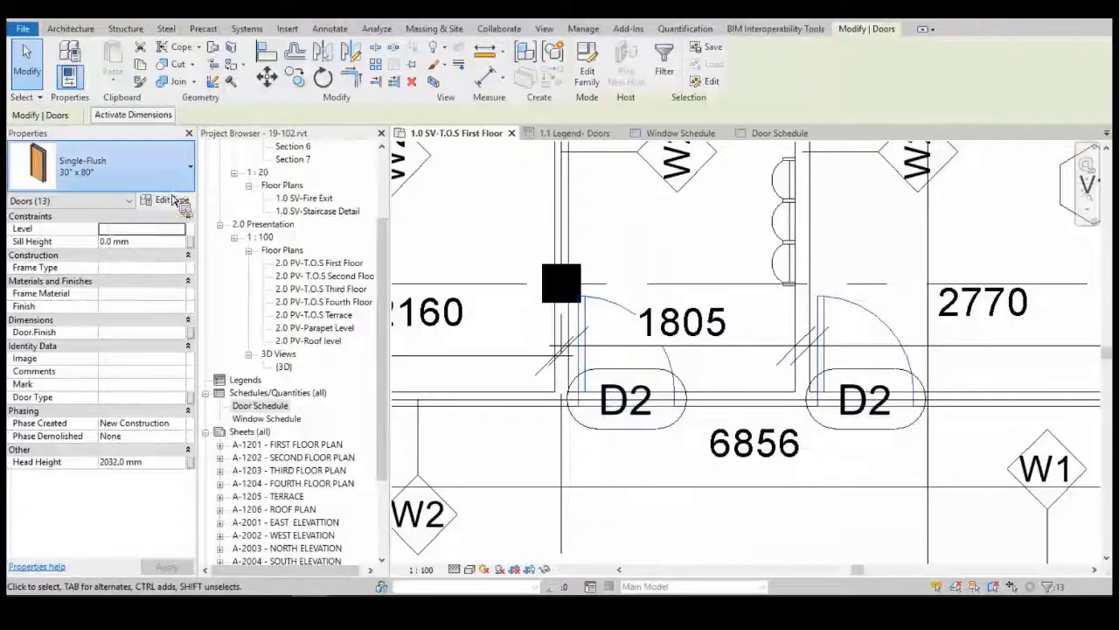
left_click(176, 182)
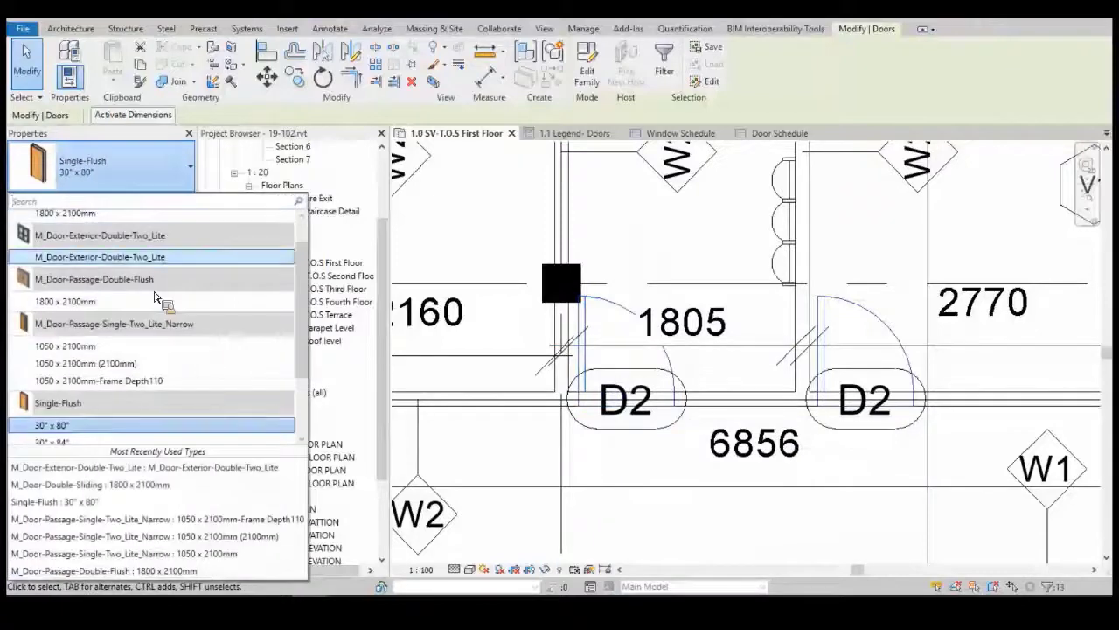
left_click(163, 364)
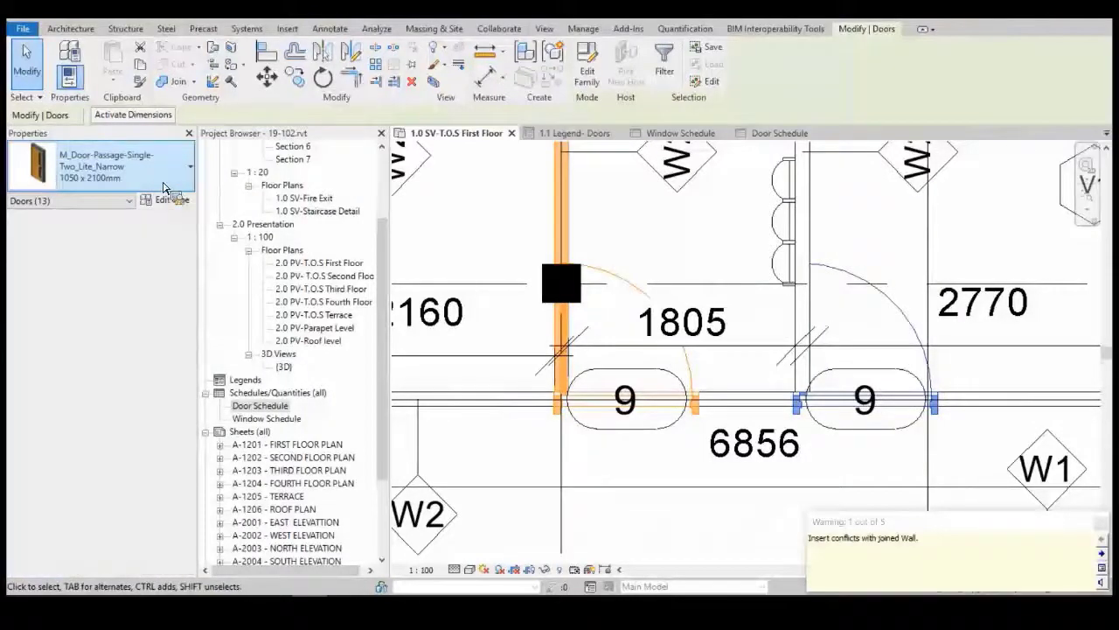
- Change the selected doors to the Single-Flush 36" x 80" type and review the change in the Door Schedule, dismissing the warning
left_click(163, 187)
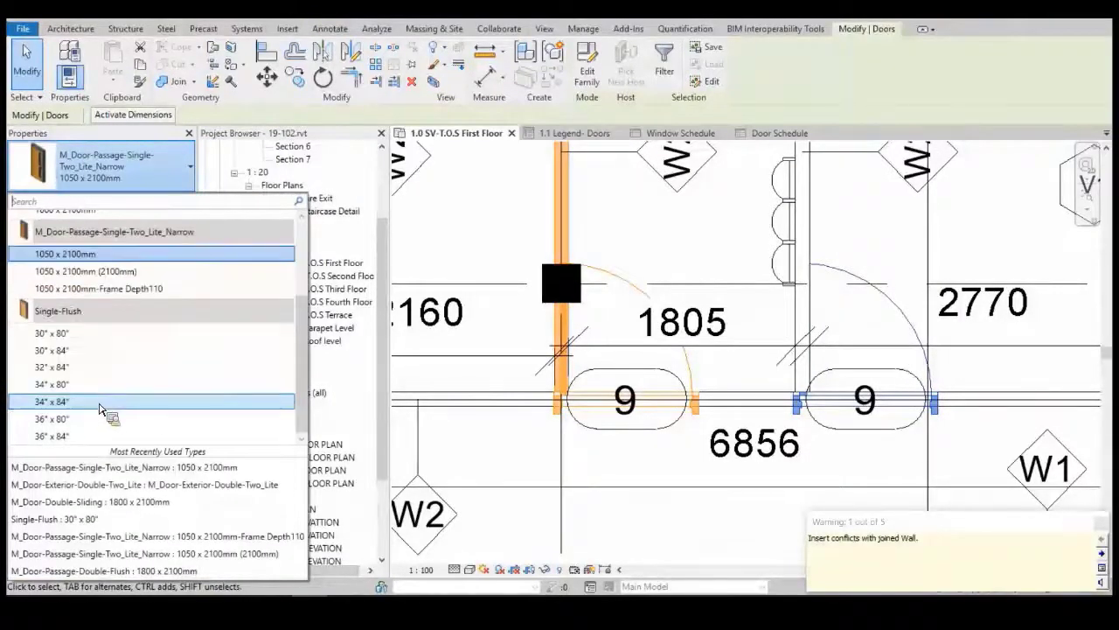
mouse_move(92, 344)
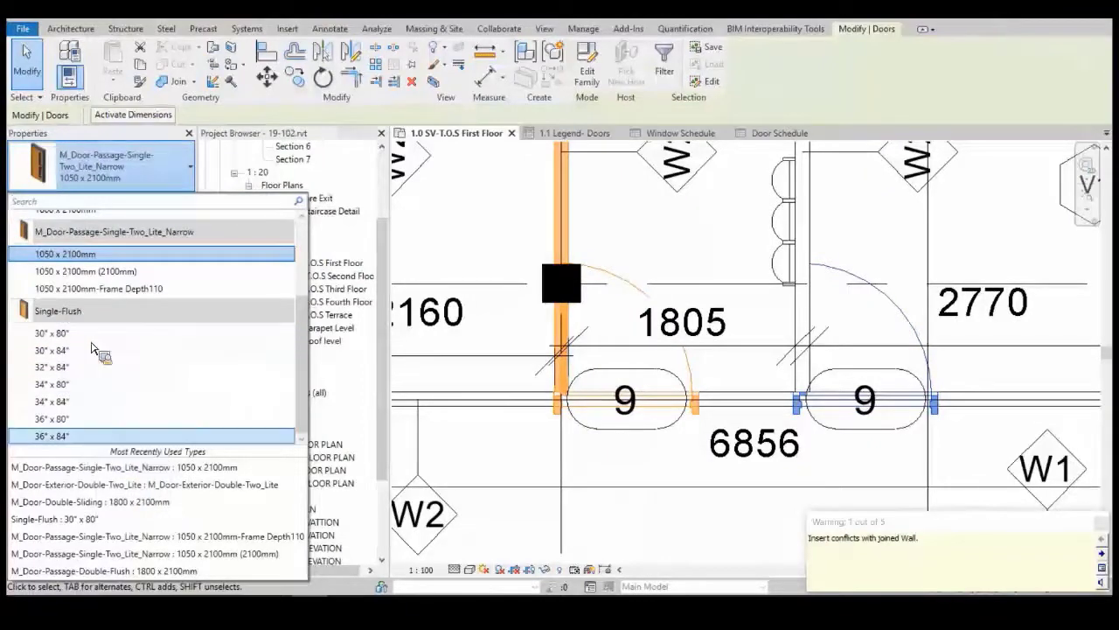
key("Escape")
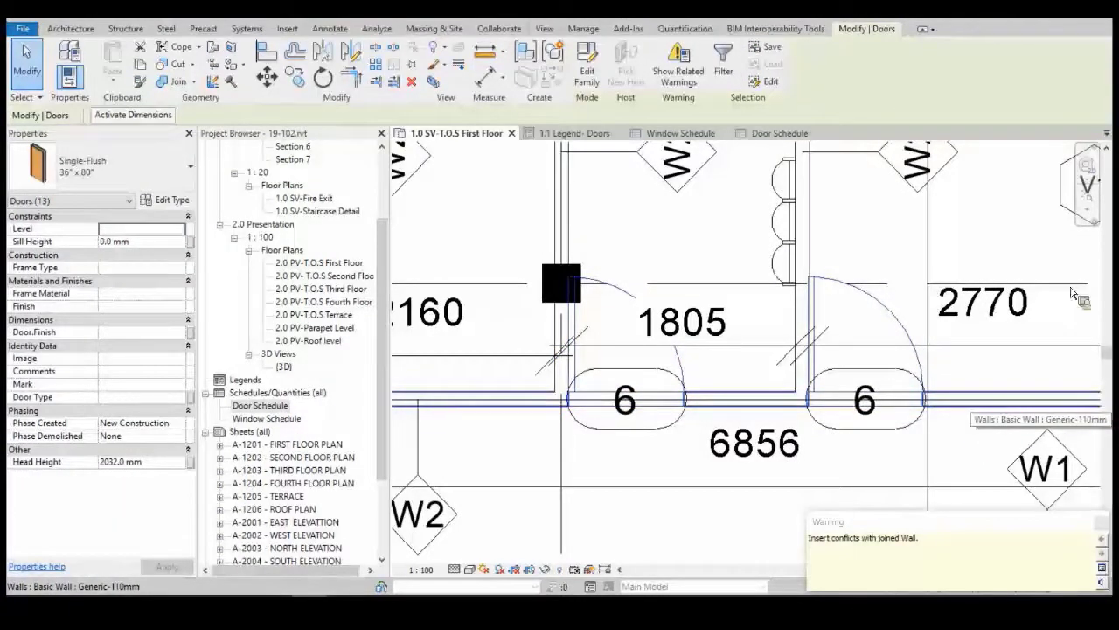
key("ctrl+Tab")
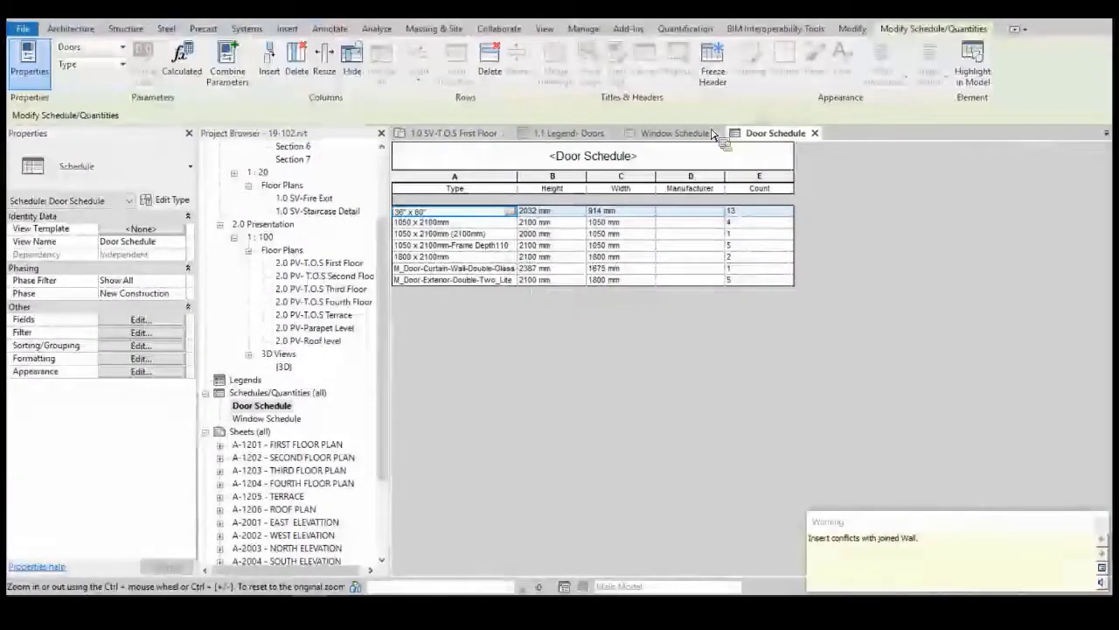
left_click_drag(941, 520, 777, 491)
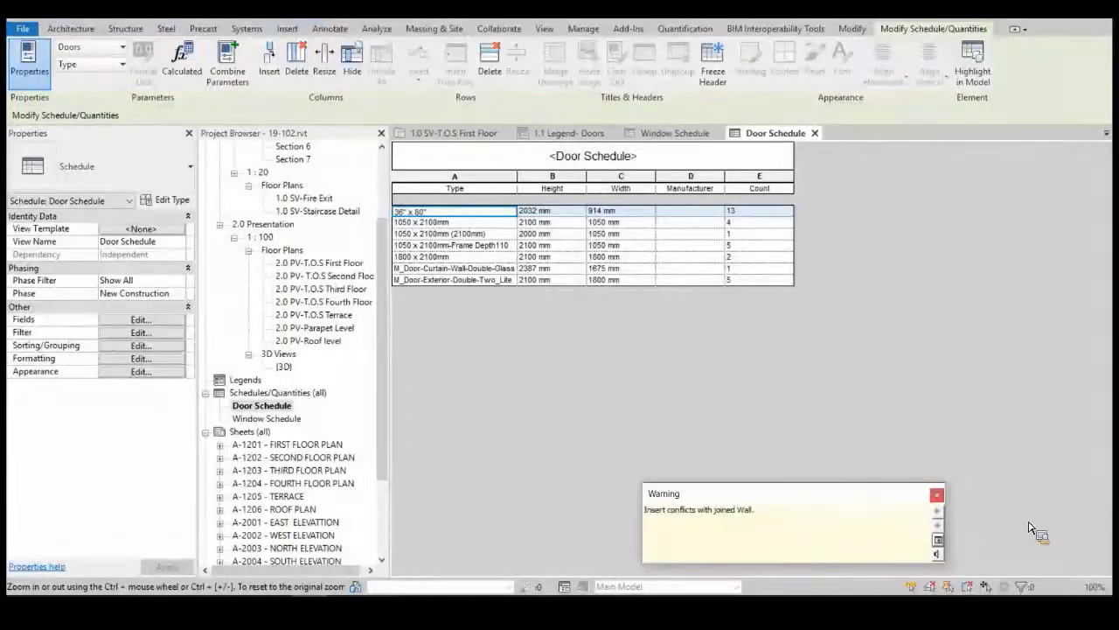
left_click(937, 494)
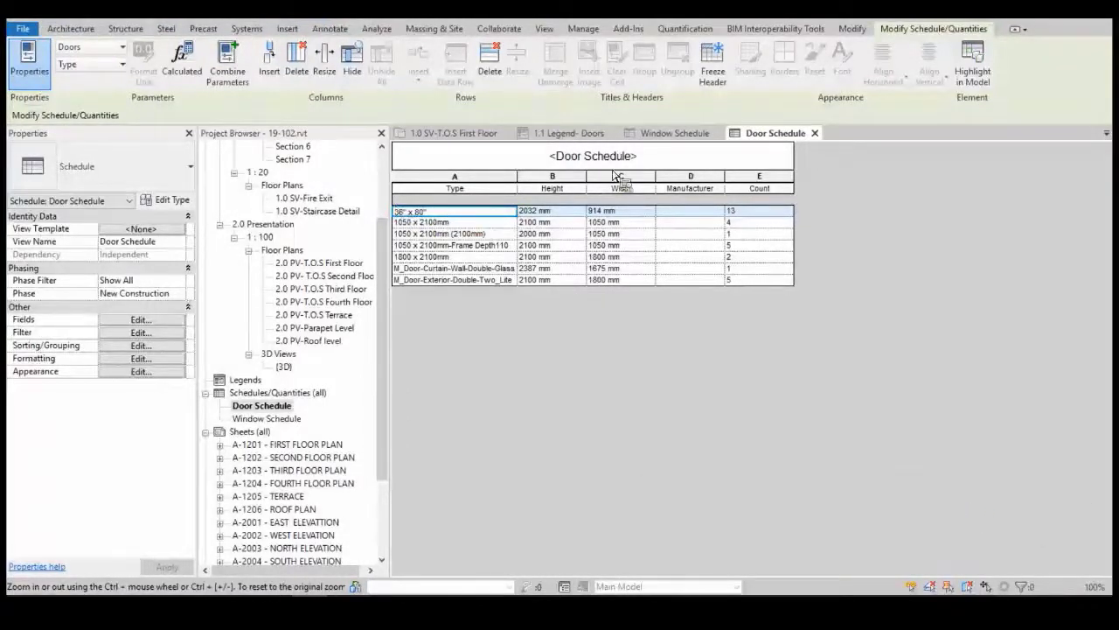
- On the first floor plan, change only the door beside the black column to the Single-Flush 32" x 84" type
left_click(472, 133)
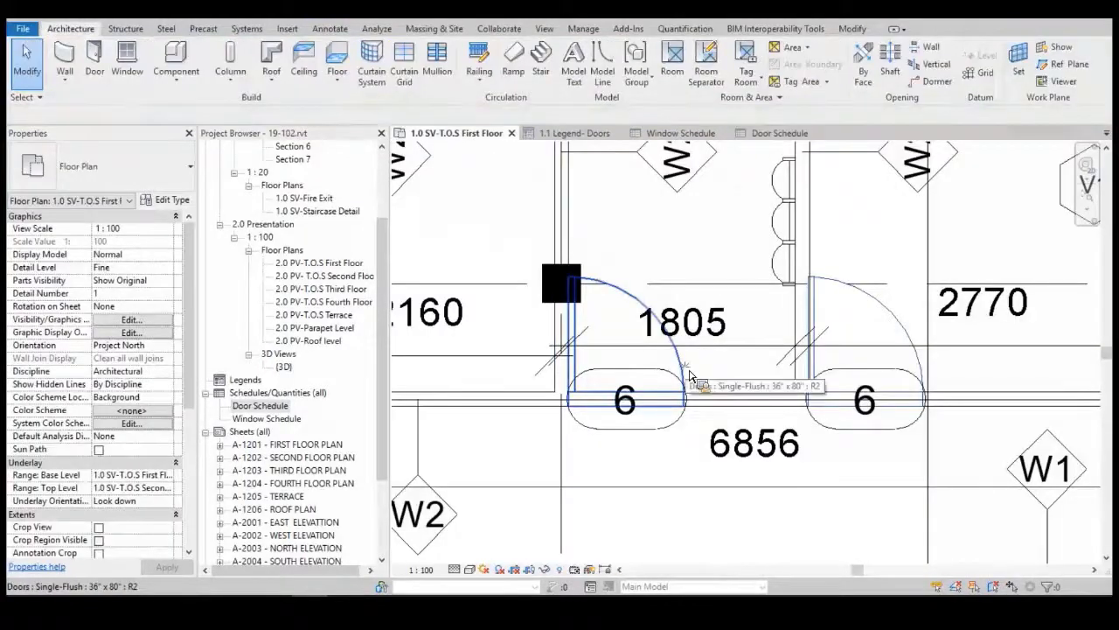
left_click(690, 376)
left_click(140, 171)
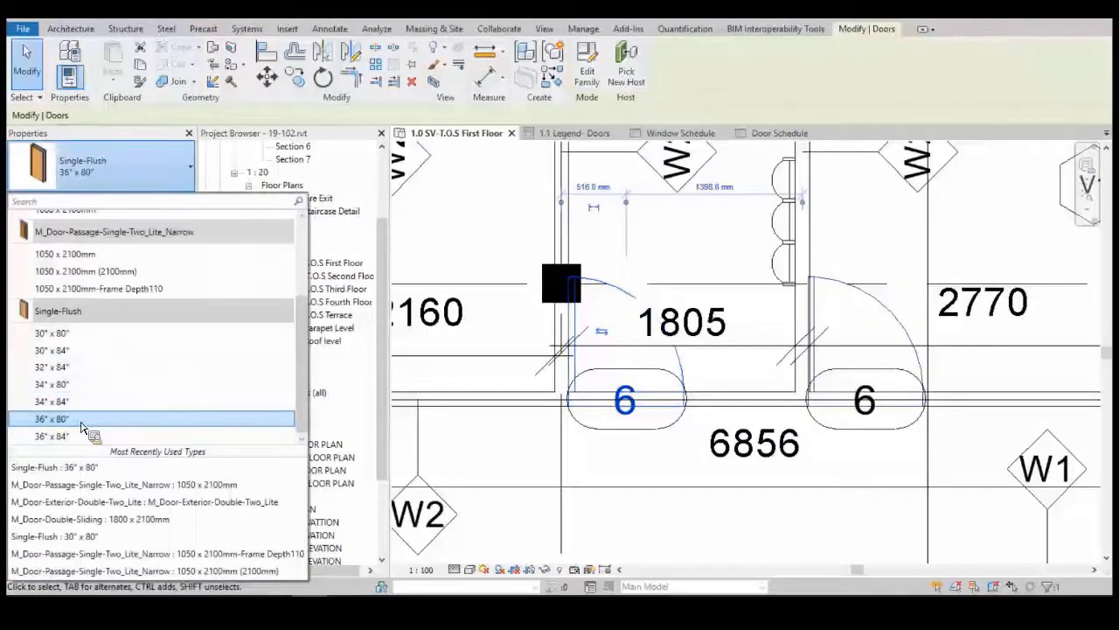
left_click(88, 367)
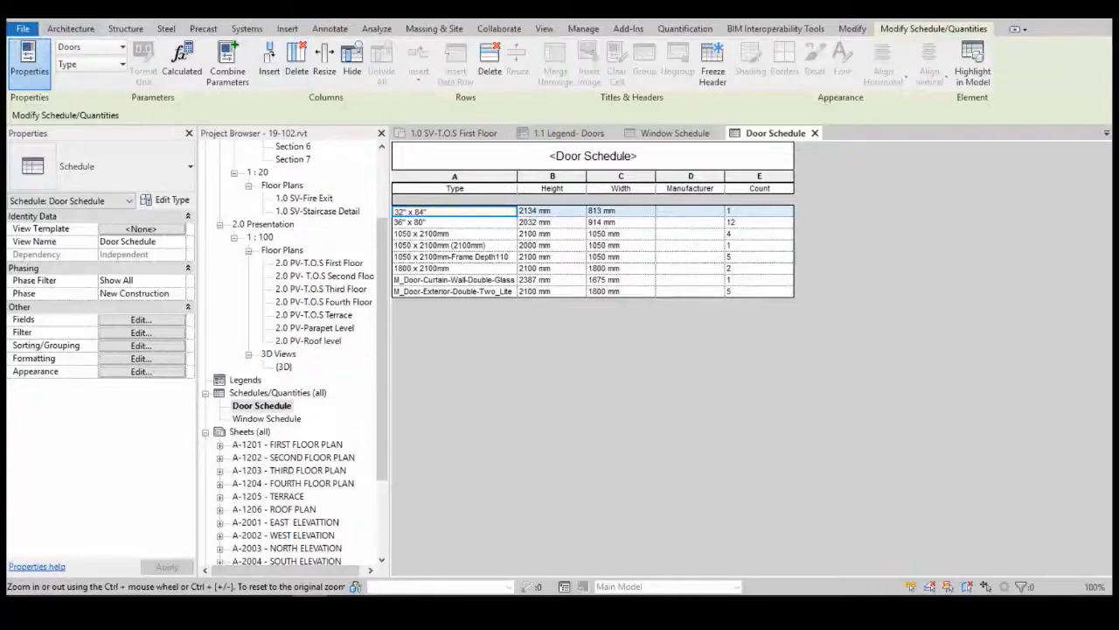
- Return to the first floor plan and examine the retyped door within the surrounding toilet area
left_click(455, 134)
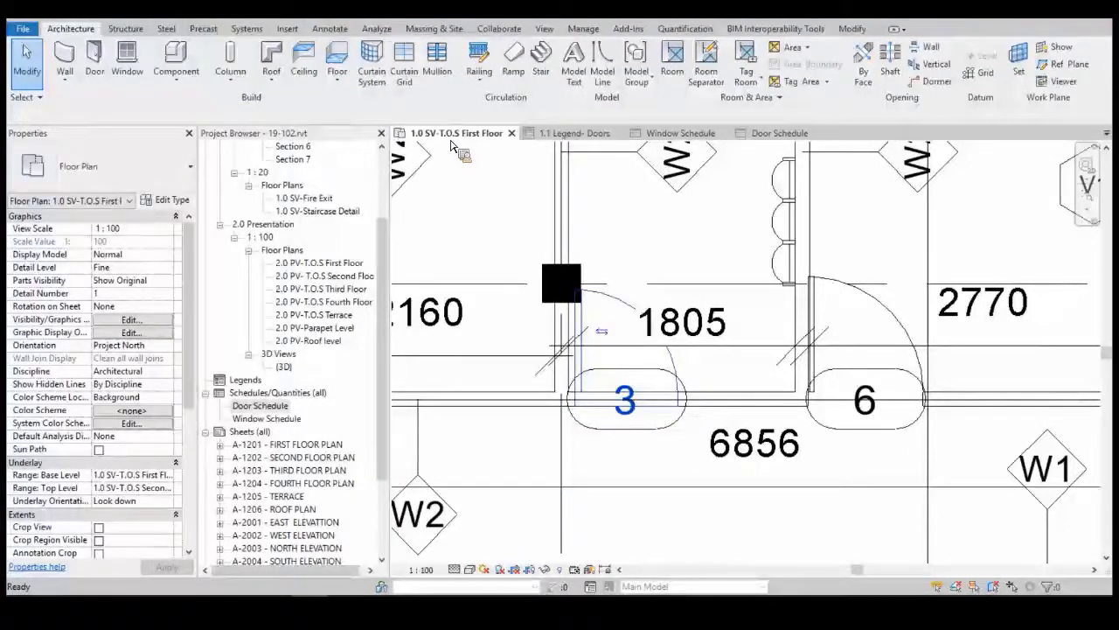
scroll(560, 392, "down", 1)
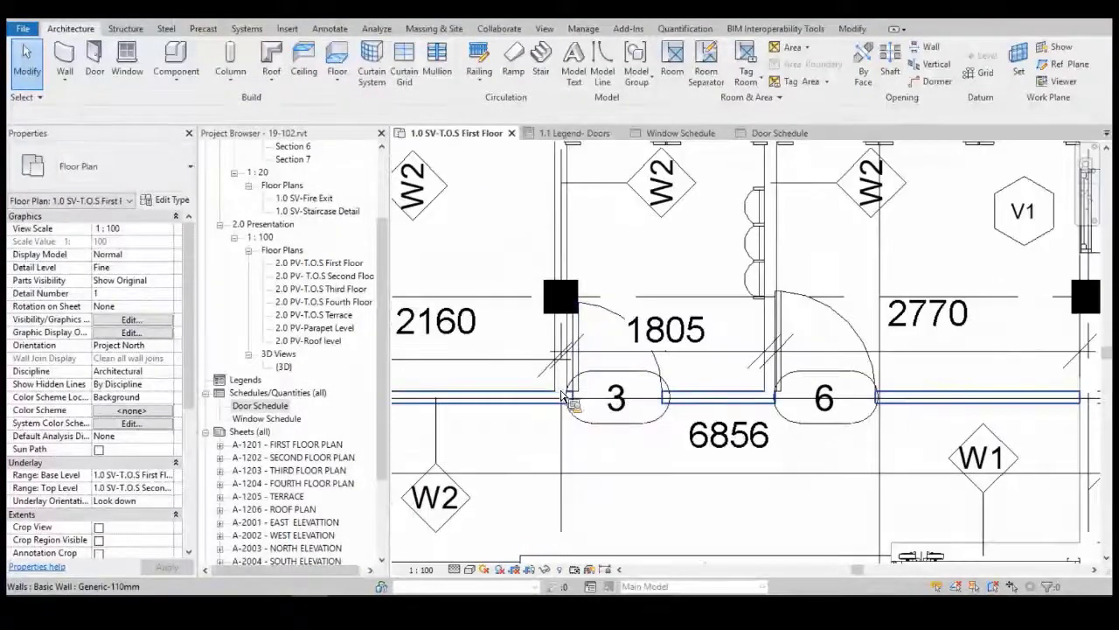
scroll(563, 398, "down", 2)
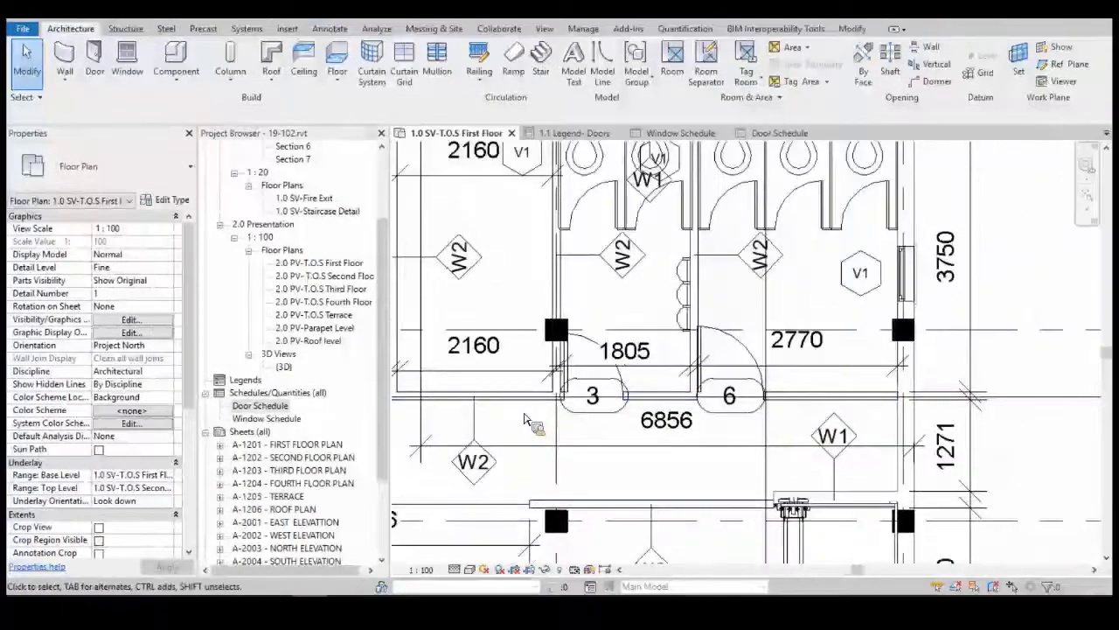
scroll(524, 420, "down", 1)
scroll(454, 455, "down", 1)
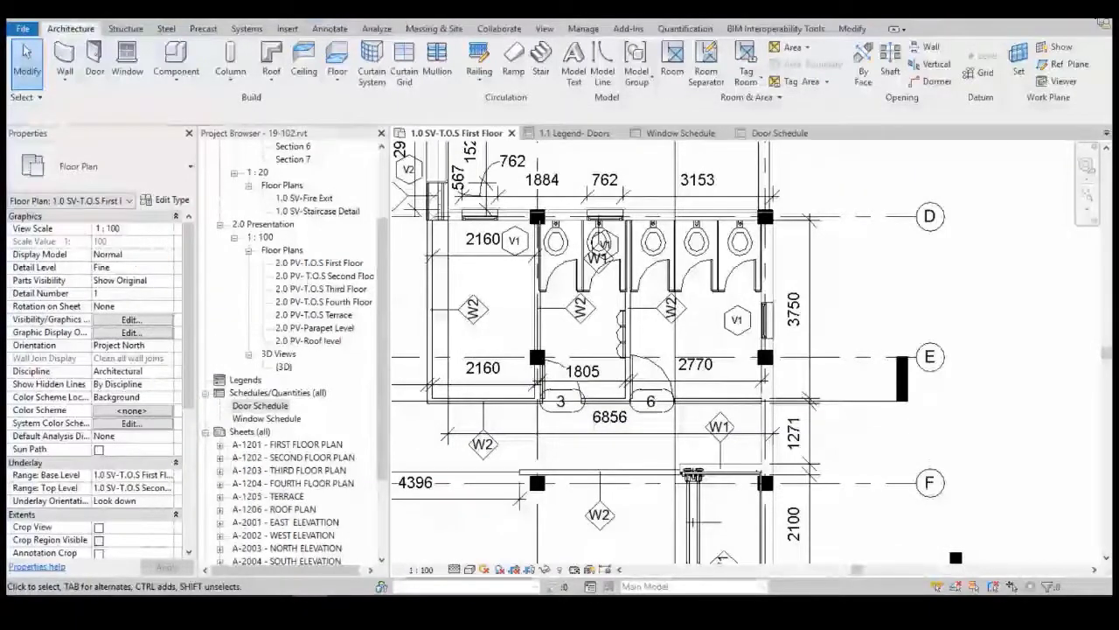
left_click(1066, 9)
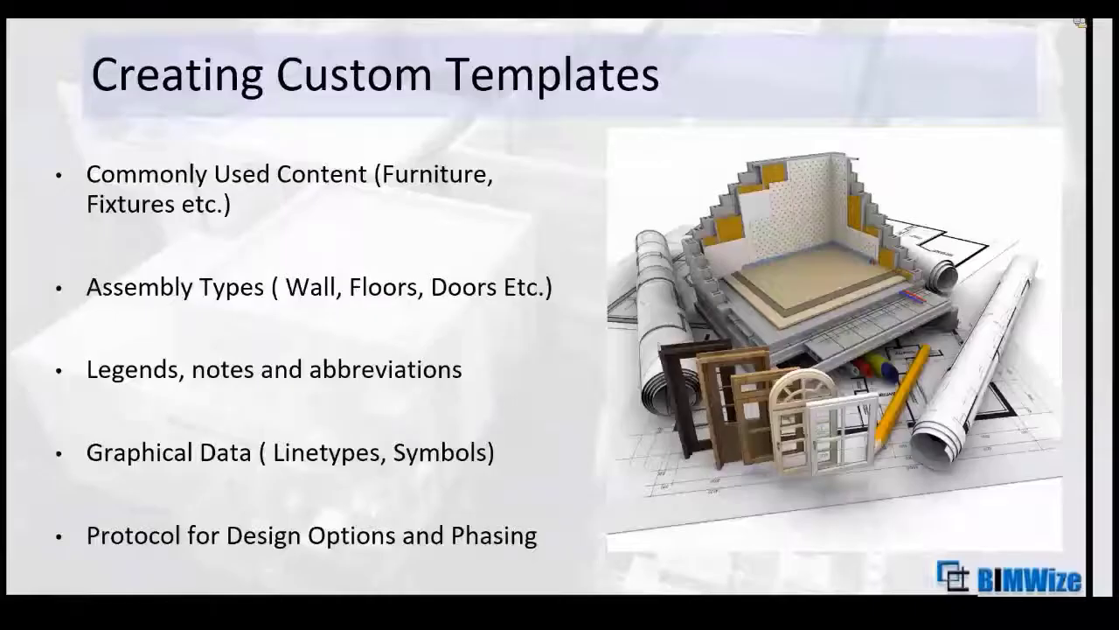
left_click(472, 386)
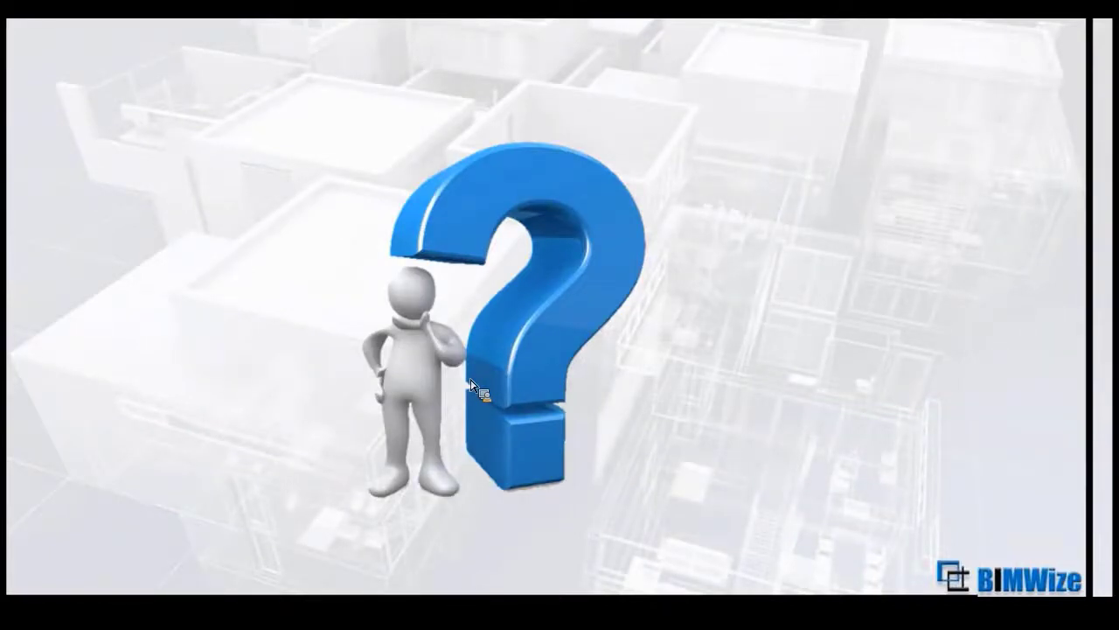
left_click(467, 388)
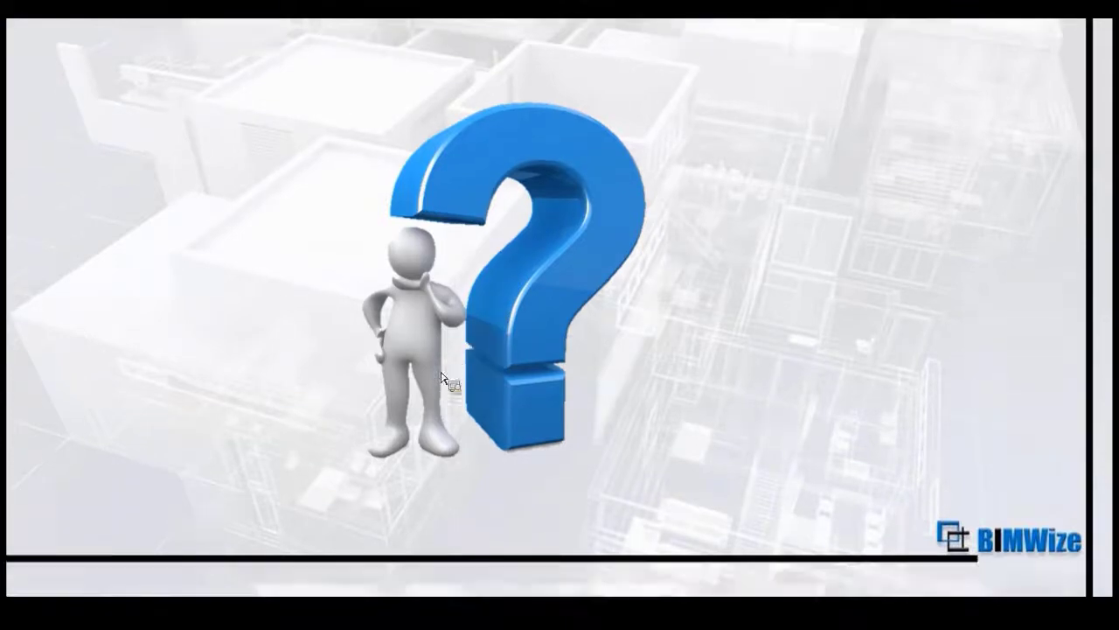